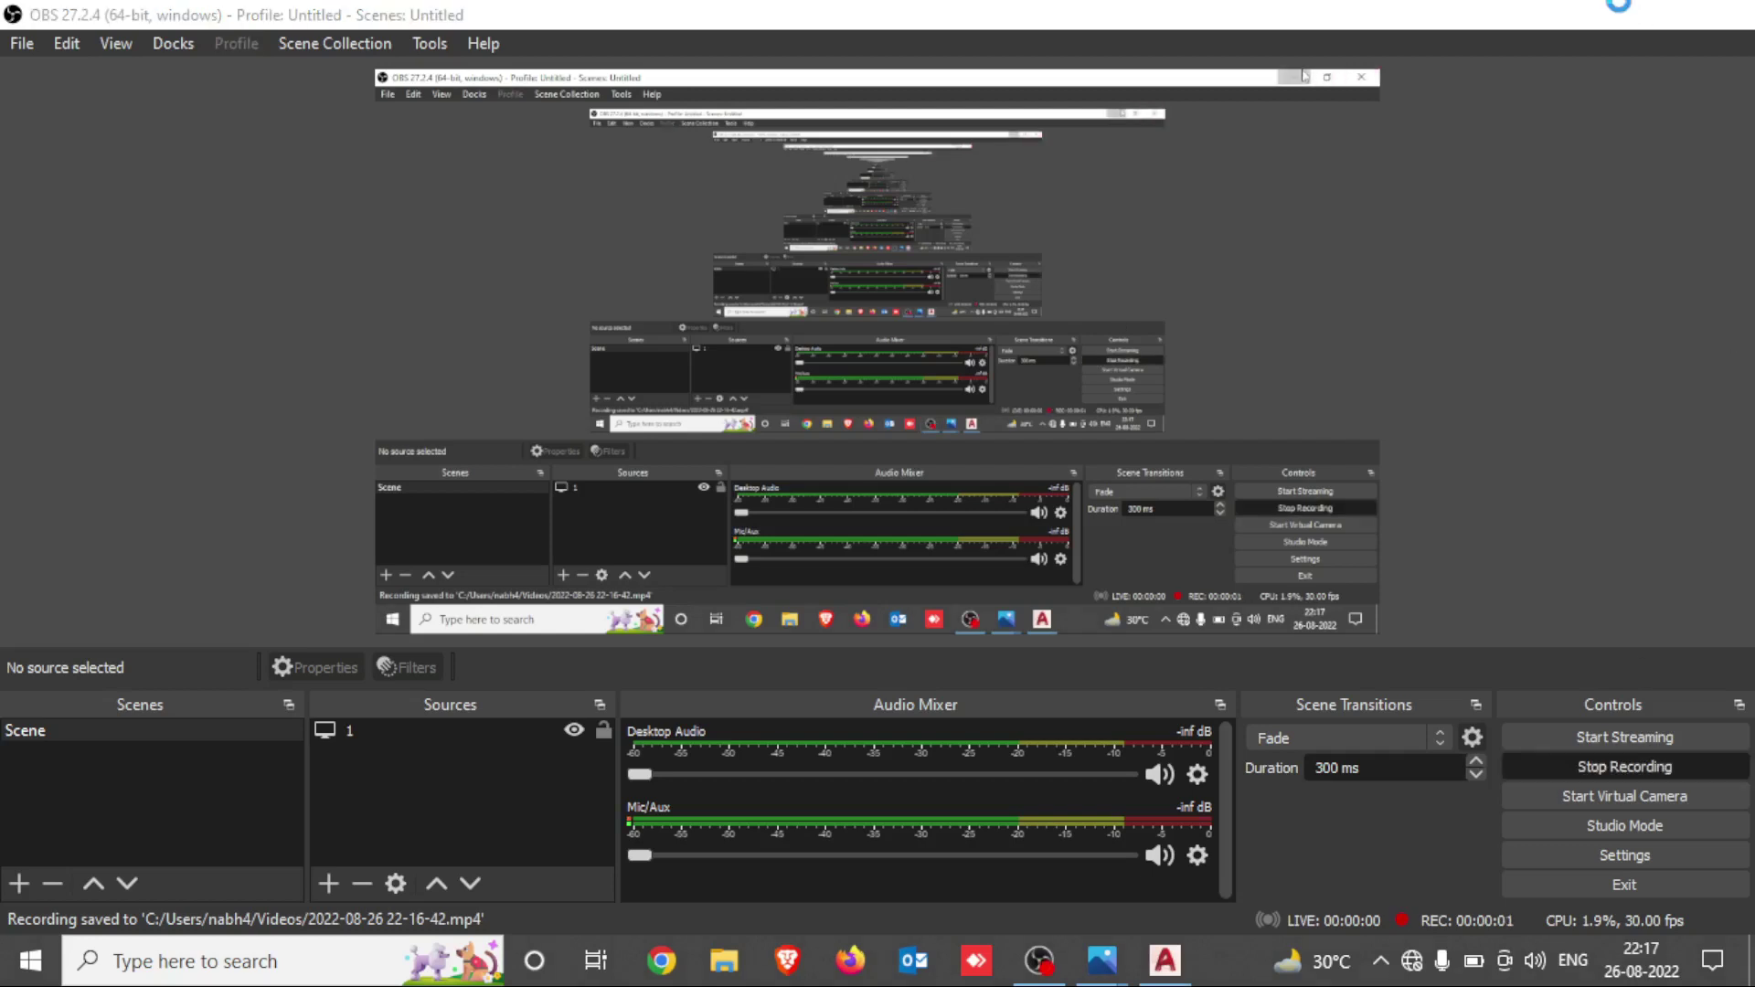
Bring AutoCAD forward from OBS, then minimise it to reveal the desktop
click(1618, 8)
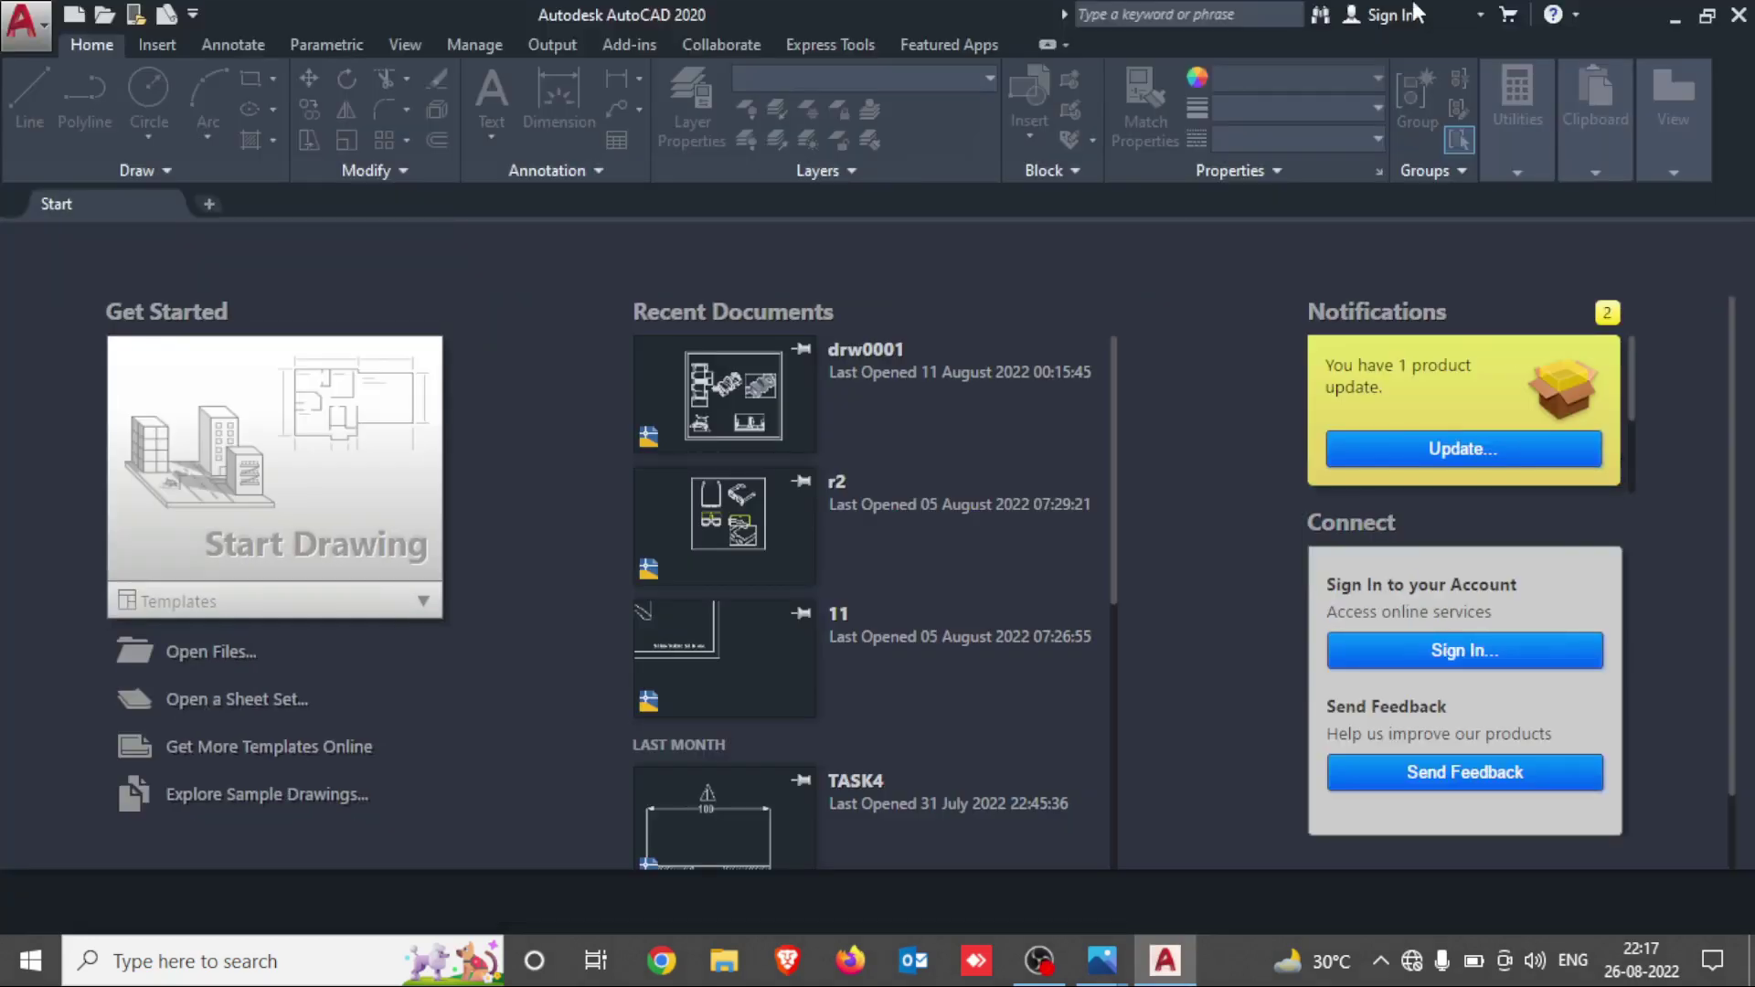
click(1672, 20)
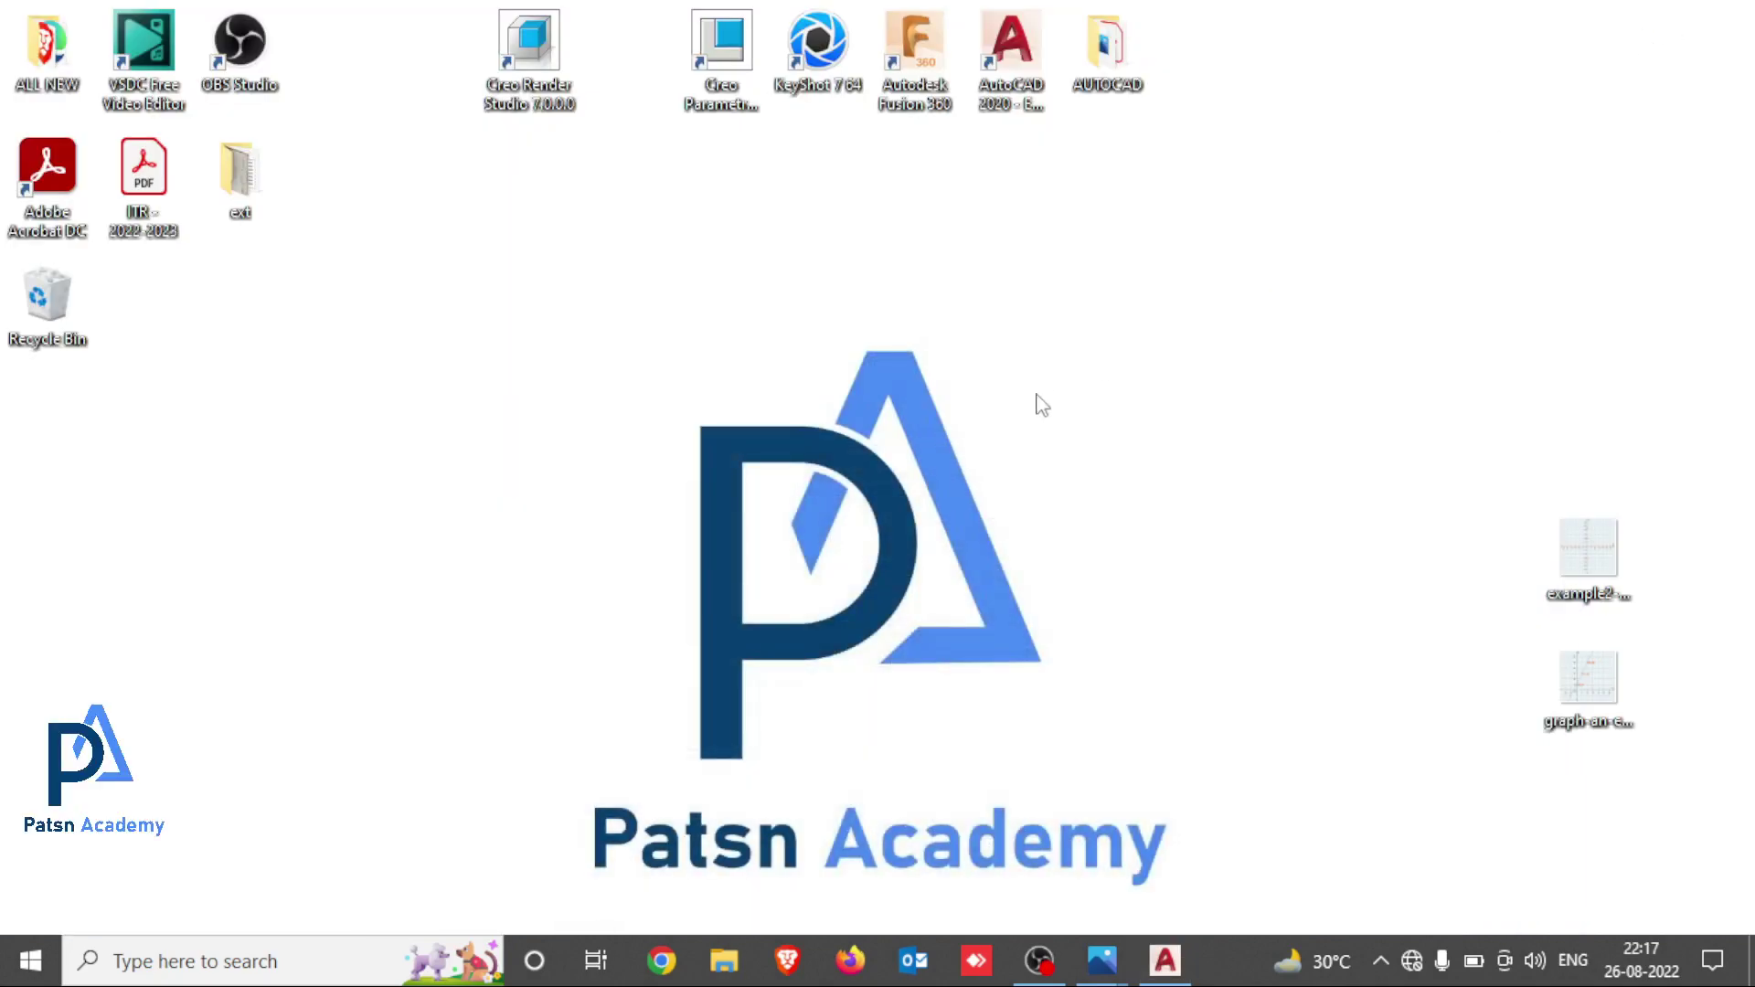
Restore the minimised AutoCAD 2020 window from the taskbar
click(1164, 960)
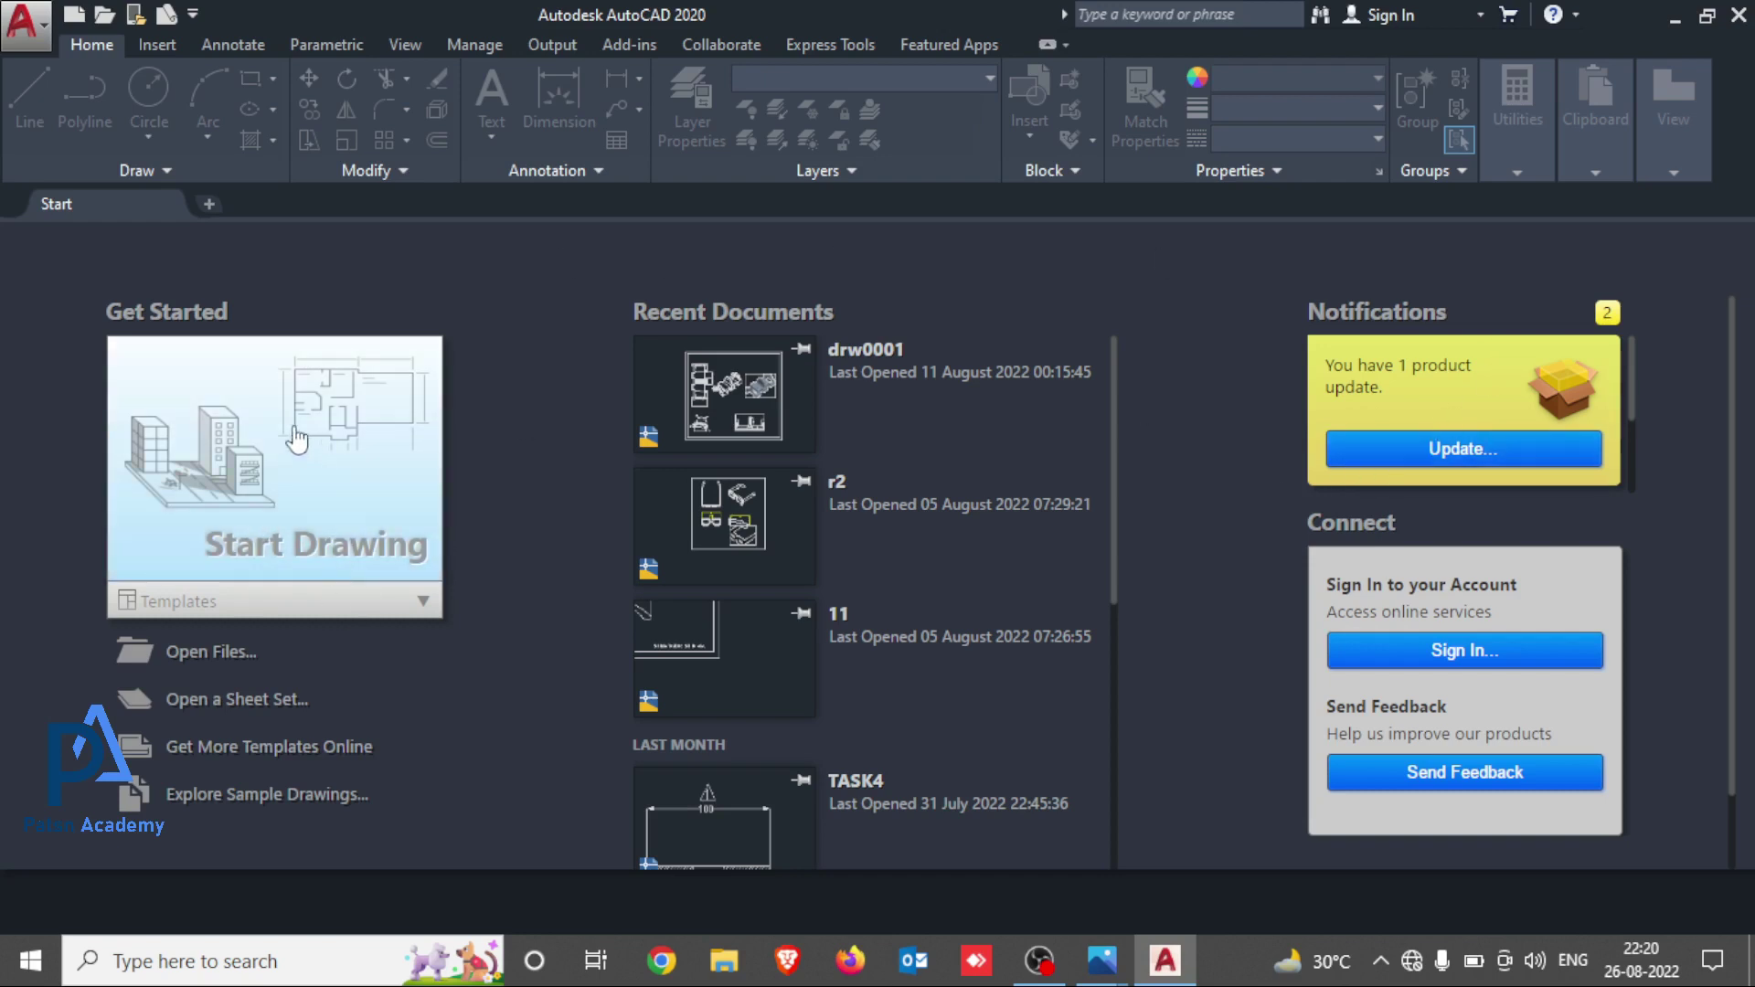
Start a new blank Drawing1, glance at Layout1, then return to model space
click(353, 603)
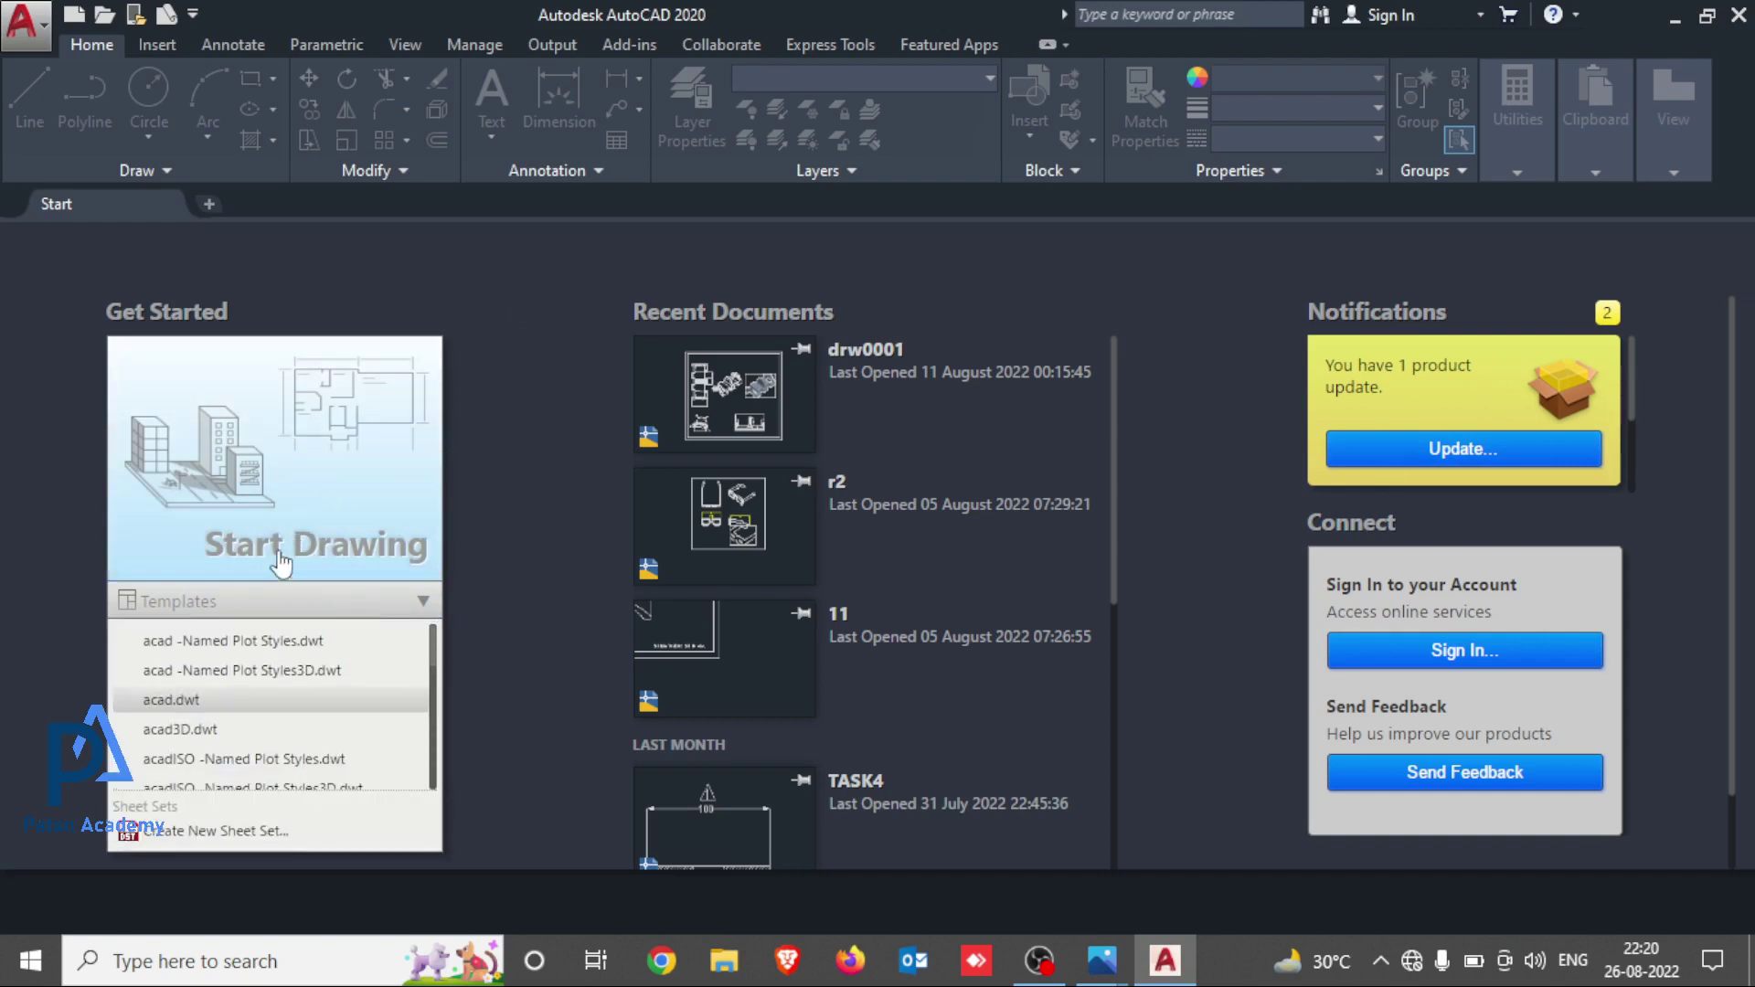
click(257, 700)
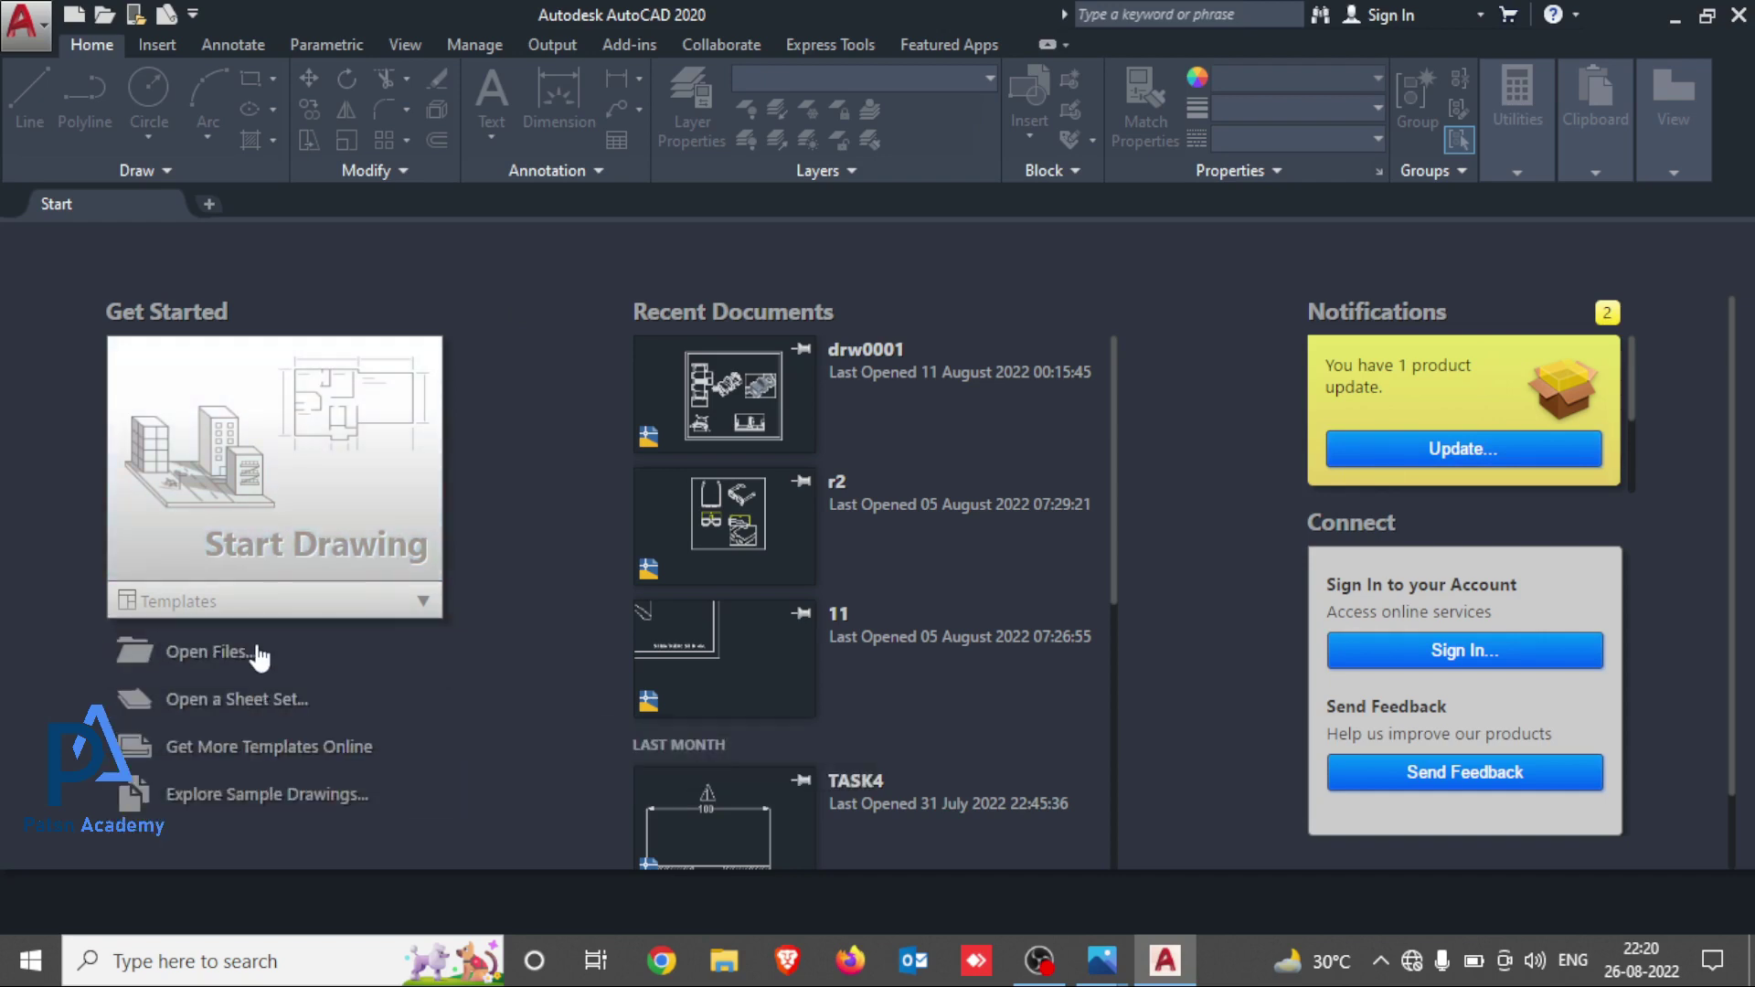
click(291, 463)
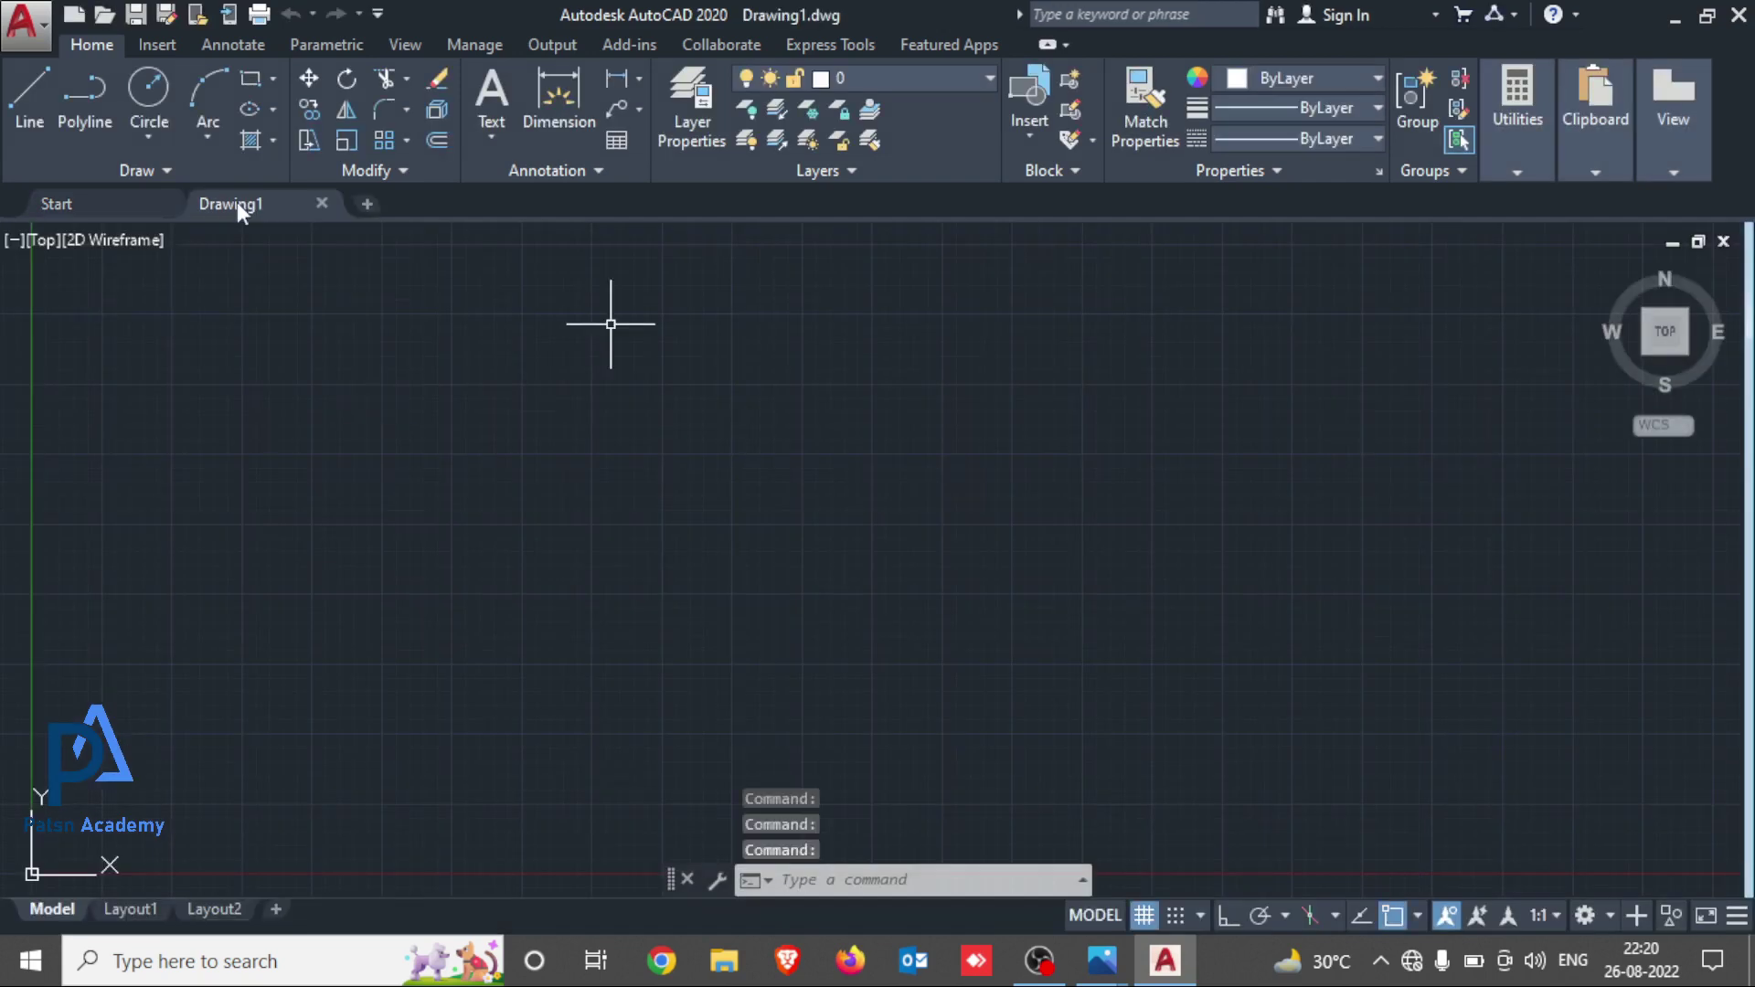
mouse_move(230, 203)
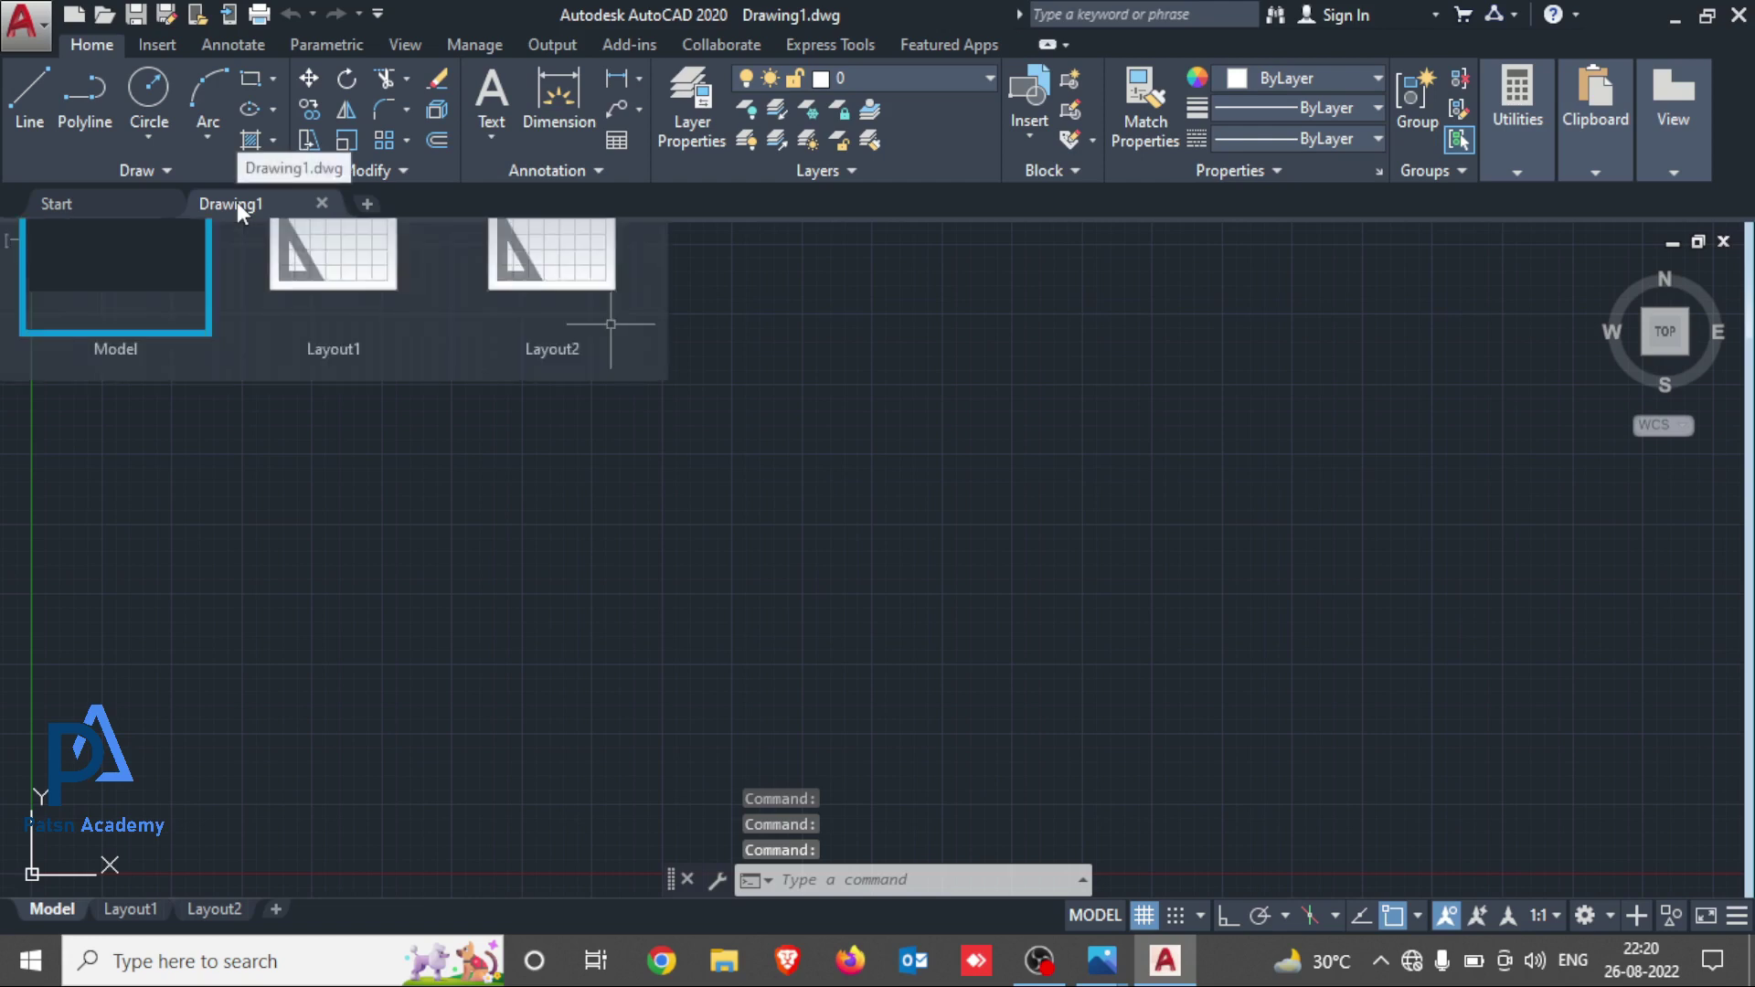
click(329, 362)
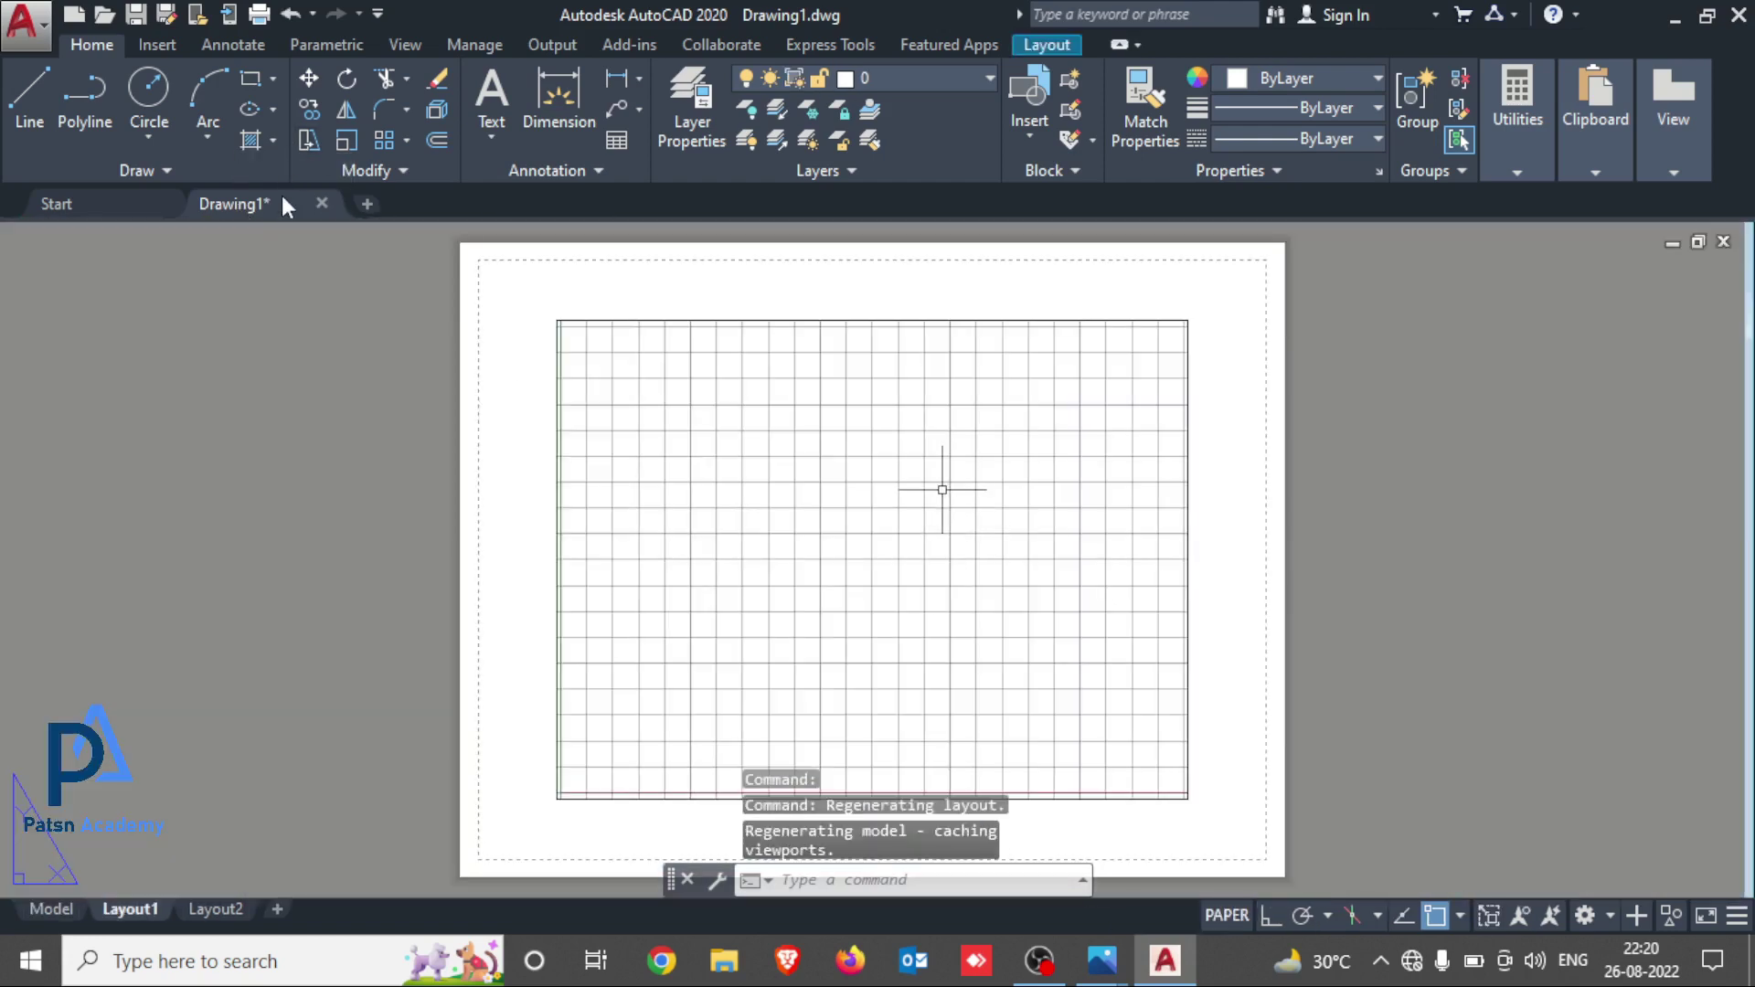
mouse_move(233, 203)
click(80, 332)
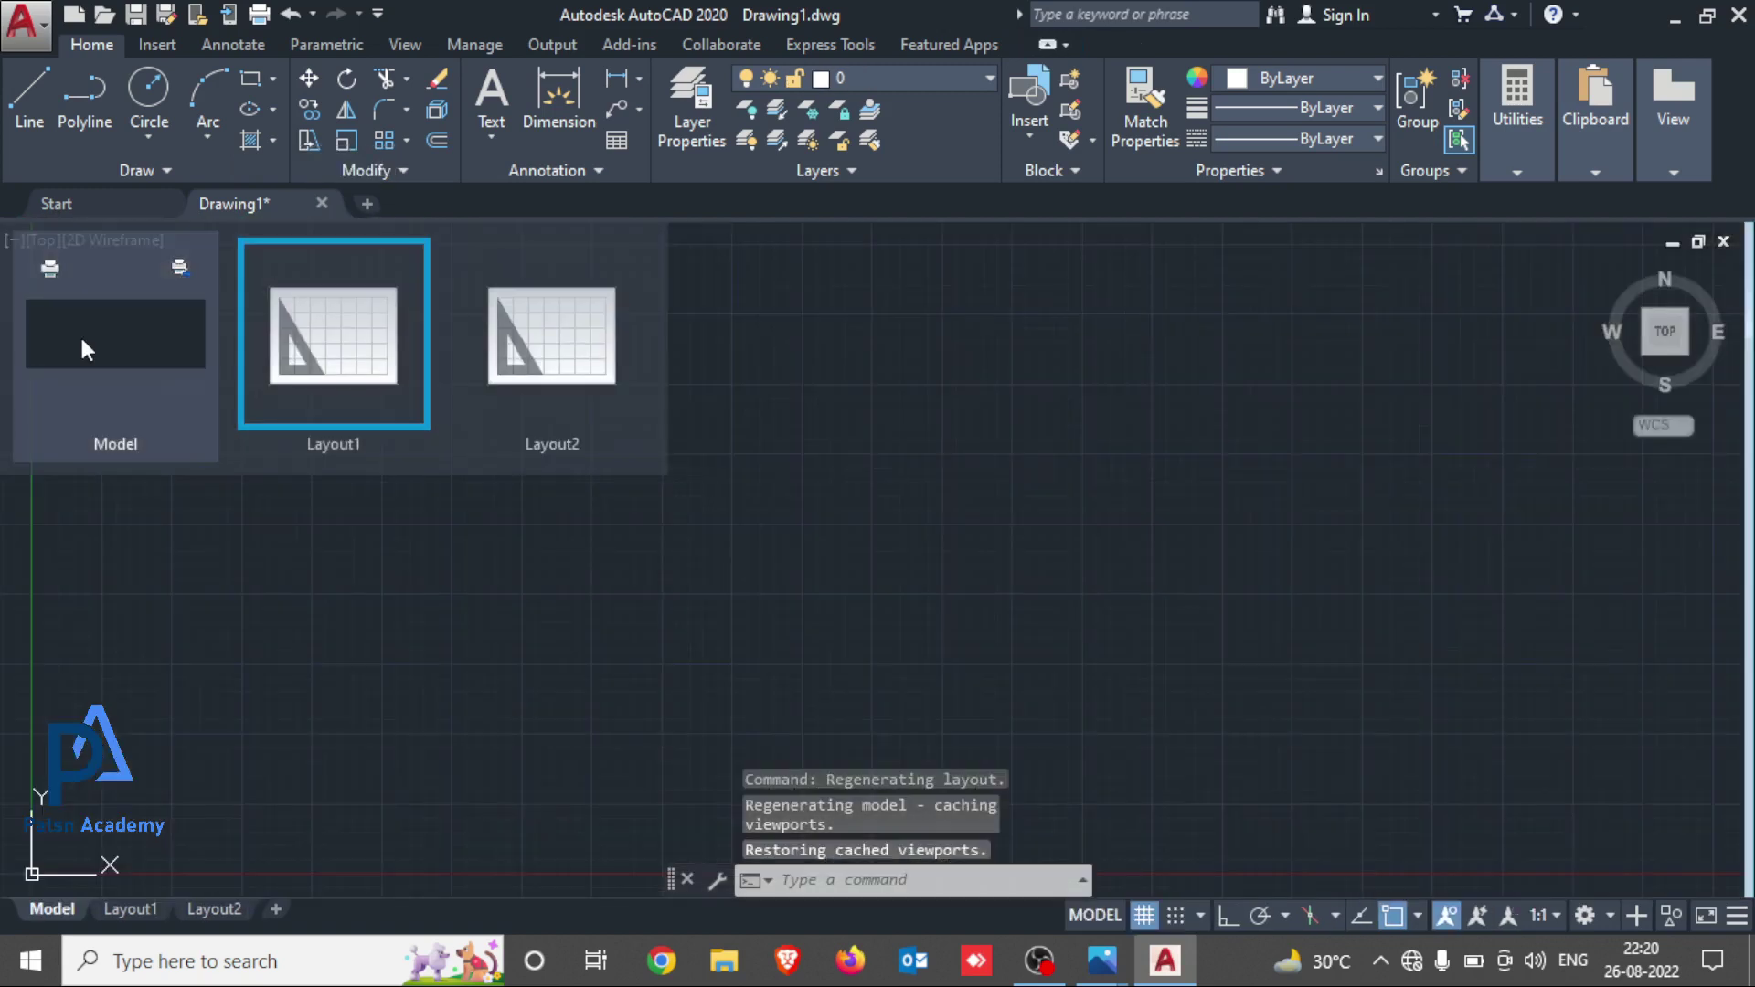
scroll(1039, 469, down, 2)
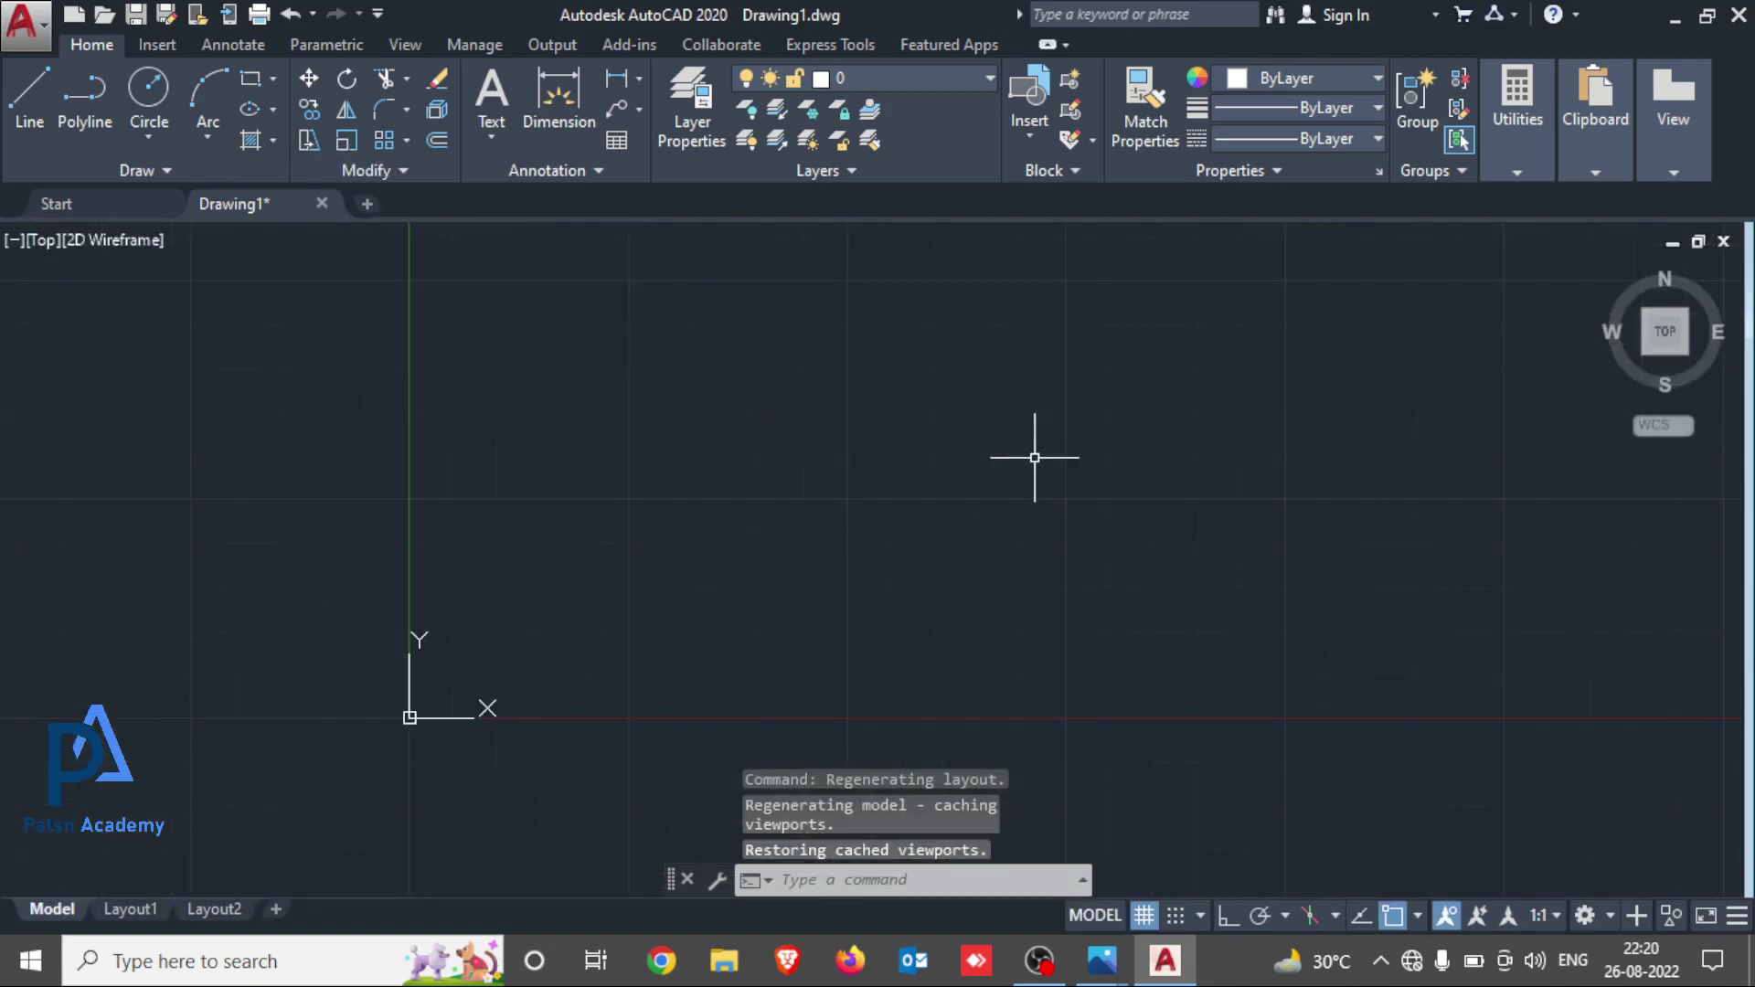
scroll(775, 453, down, 3)
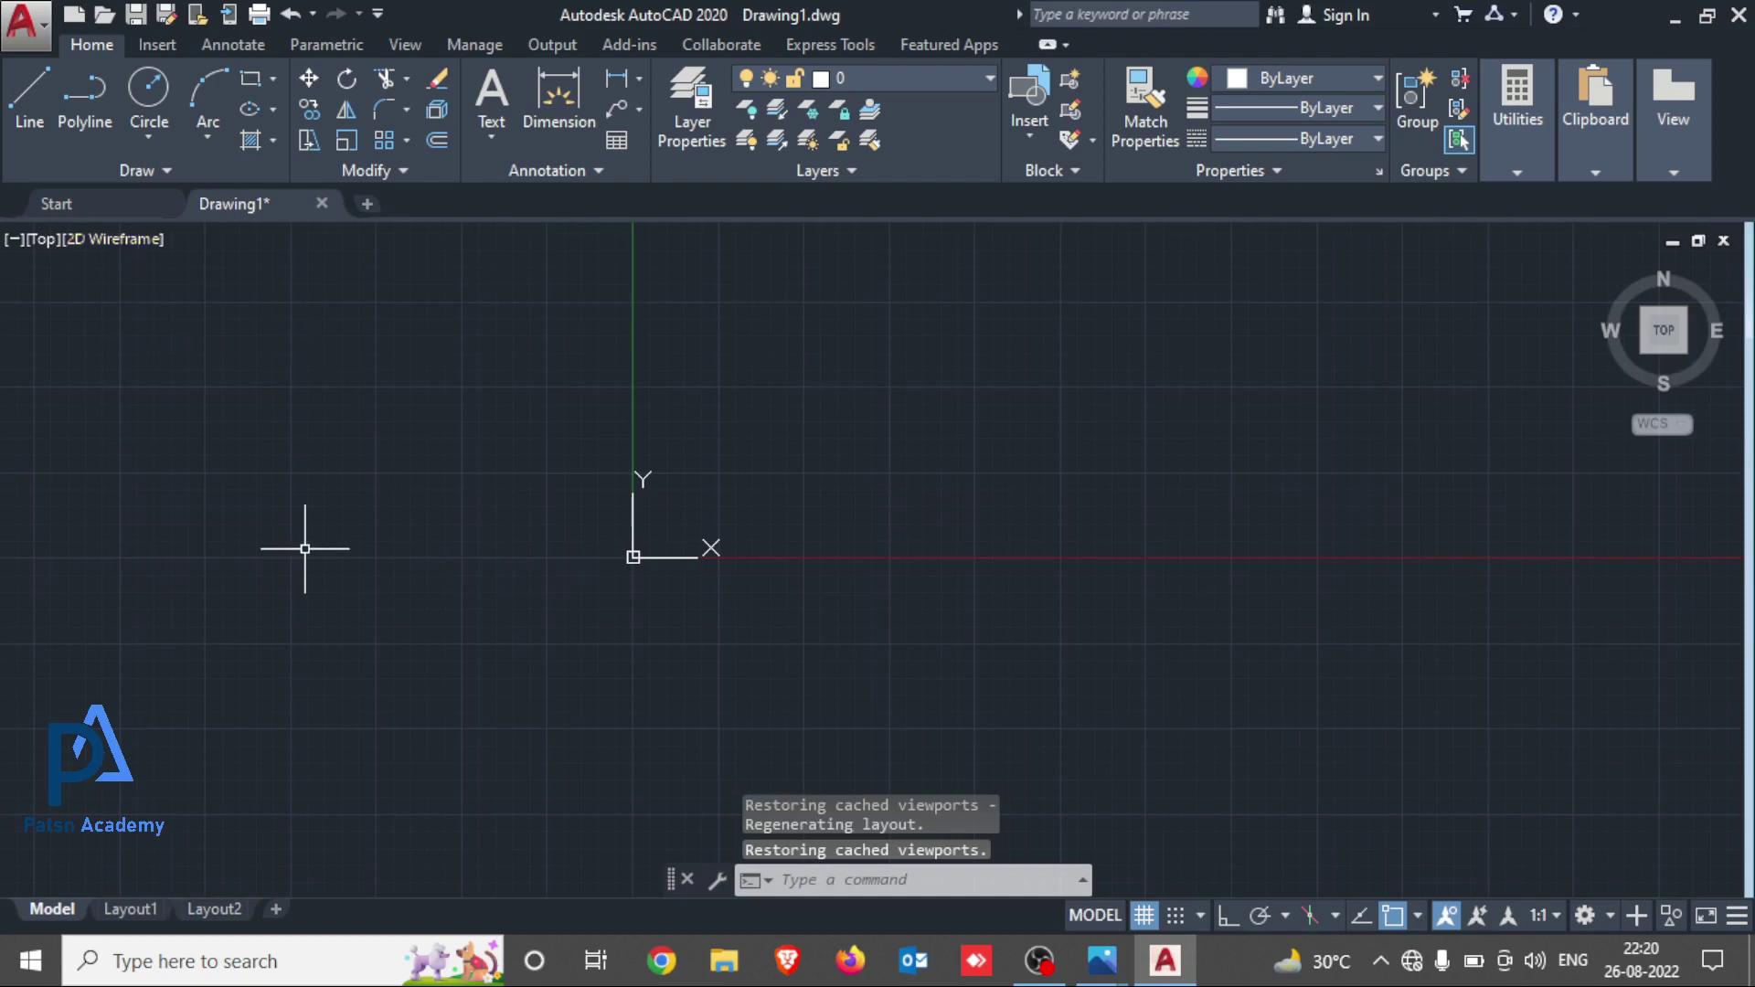
Draw two connected lines: a vertical segment and a long slanted one
click(306, 548)
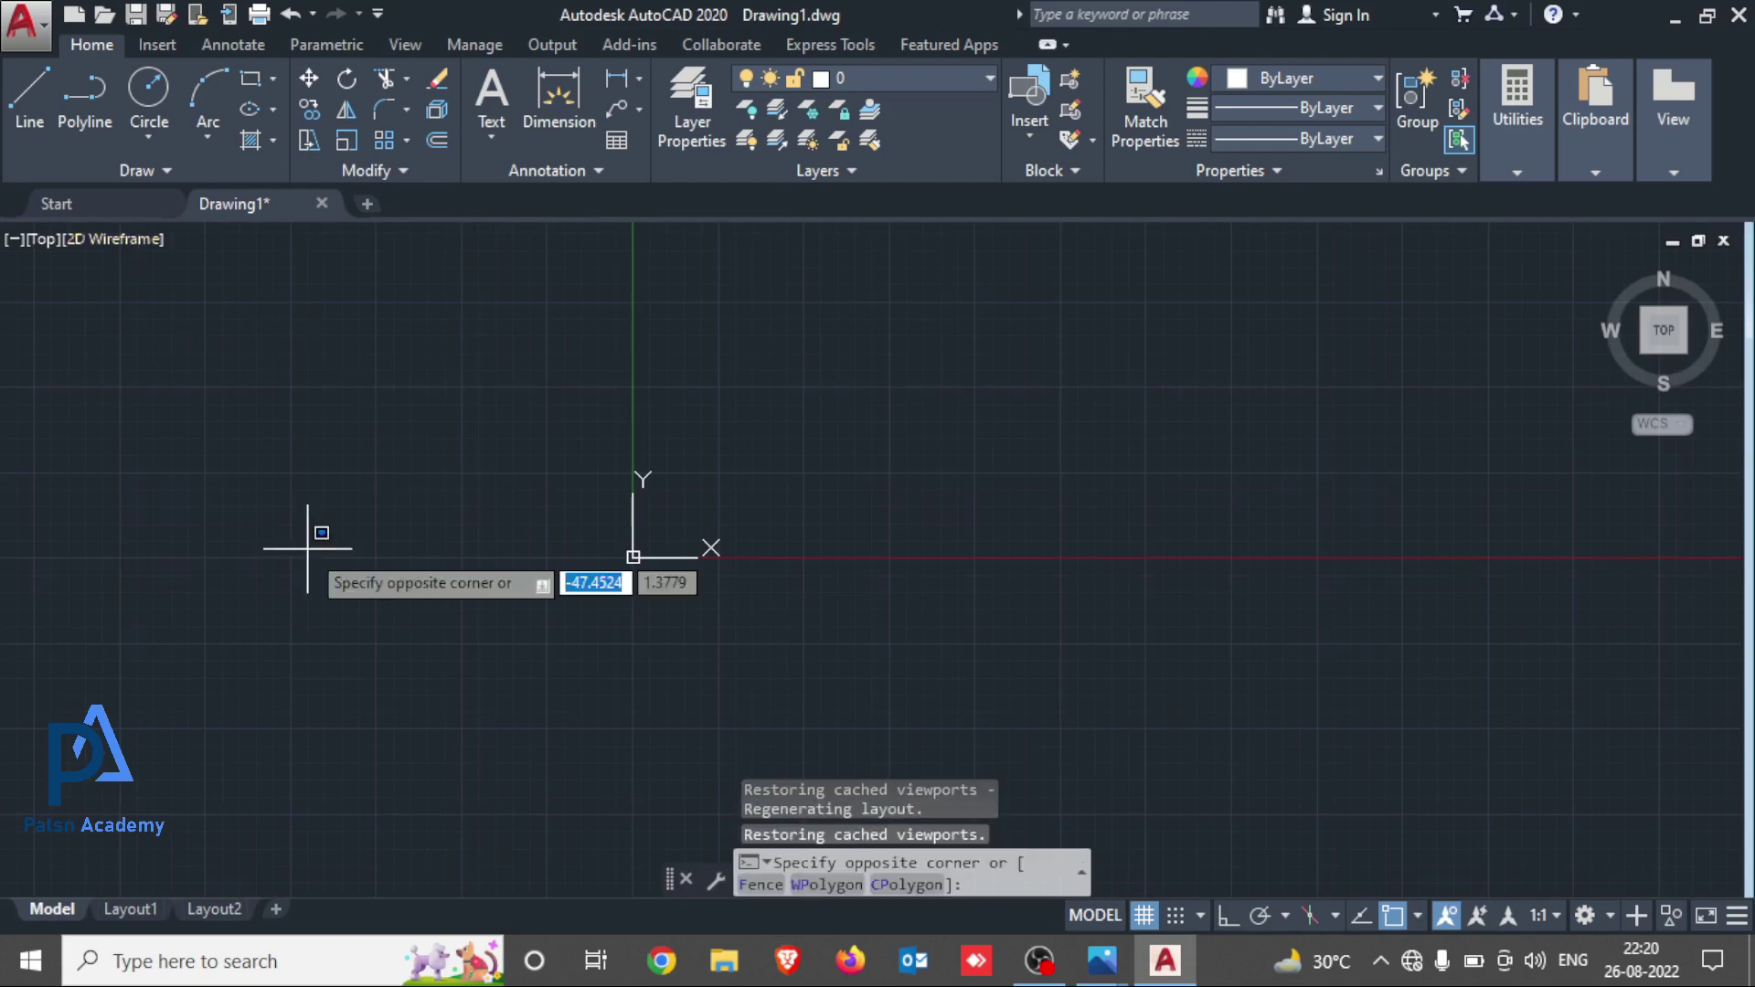
click(238, 528)
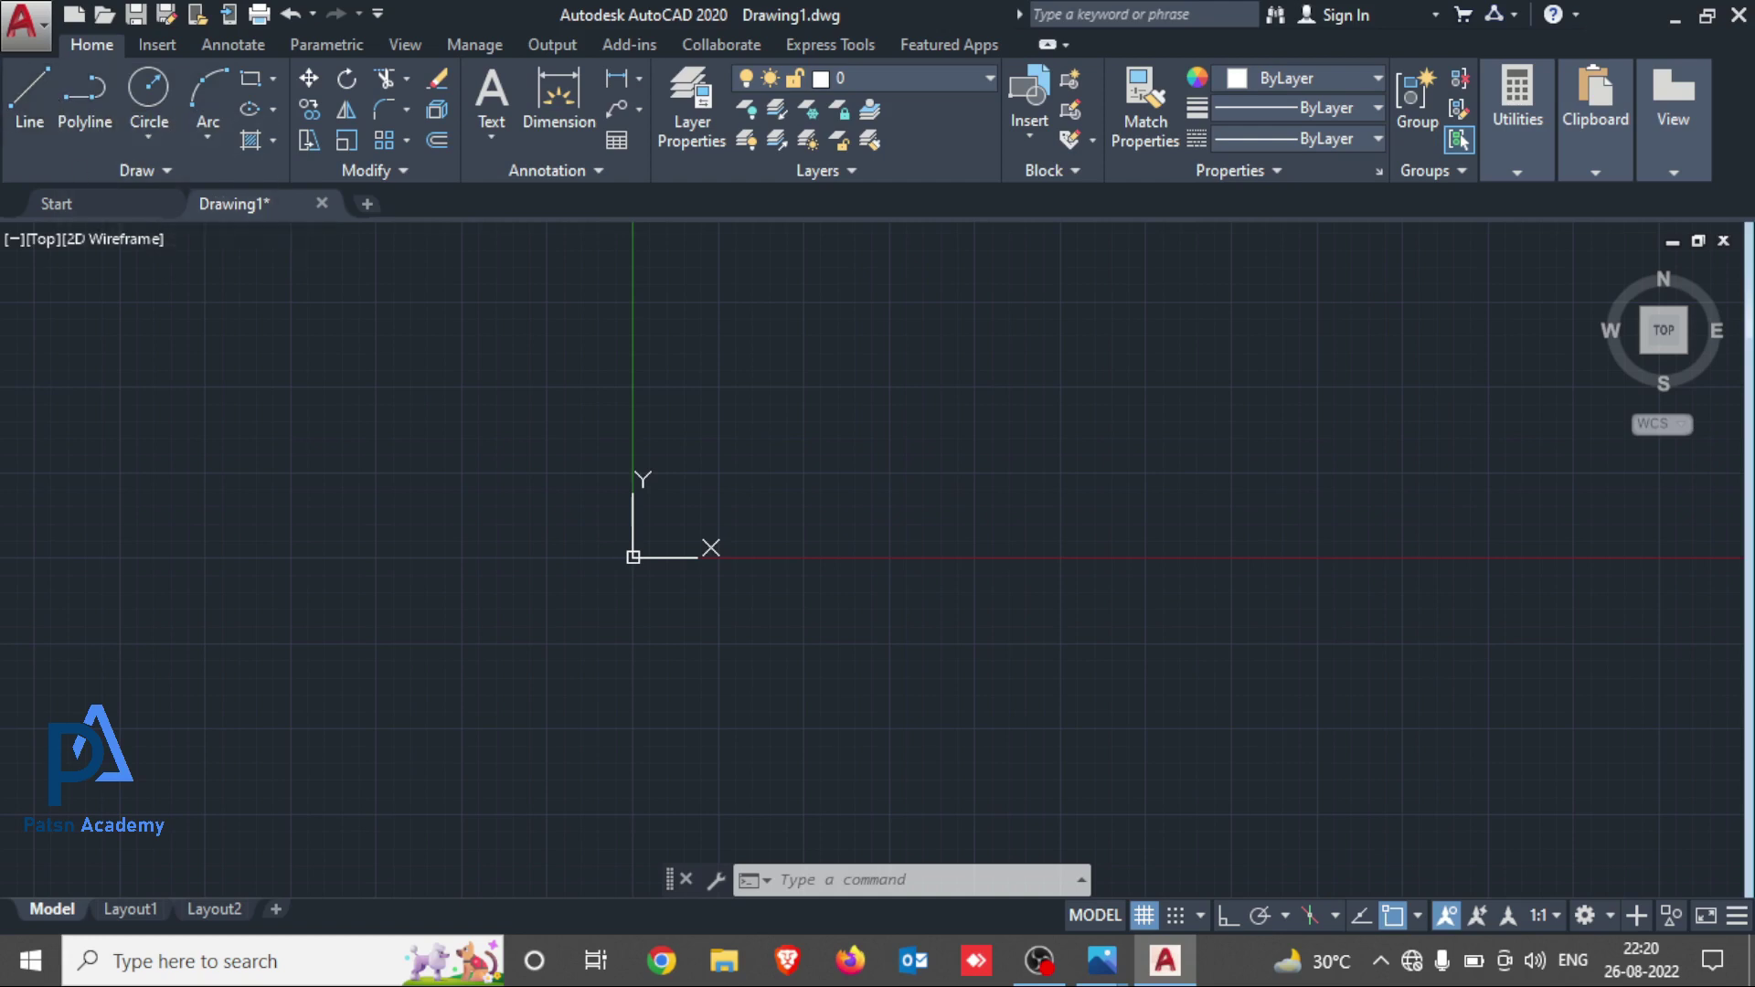
click(29, 91)
click(308, 460)
click(289, 681)
click(788, 494)
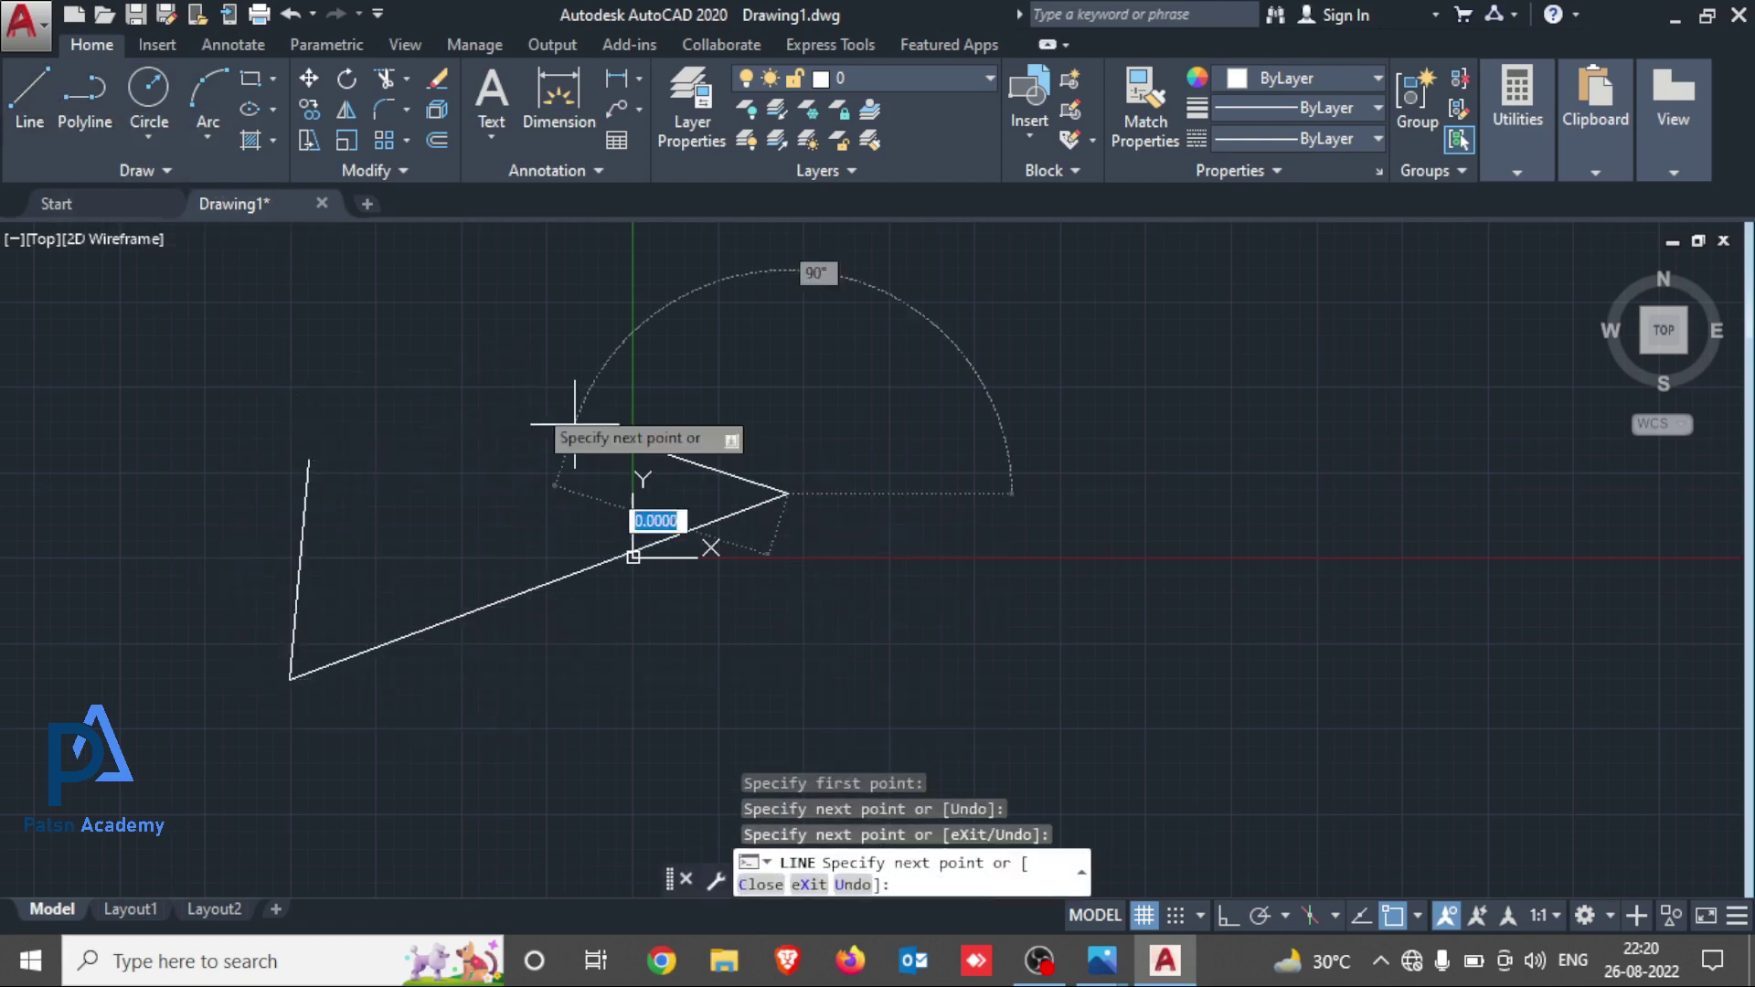
key(Escape)
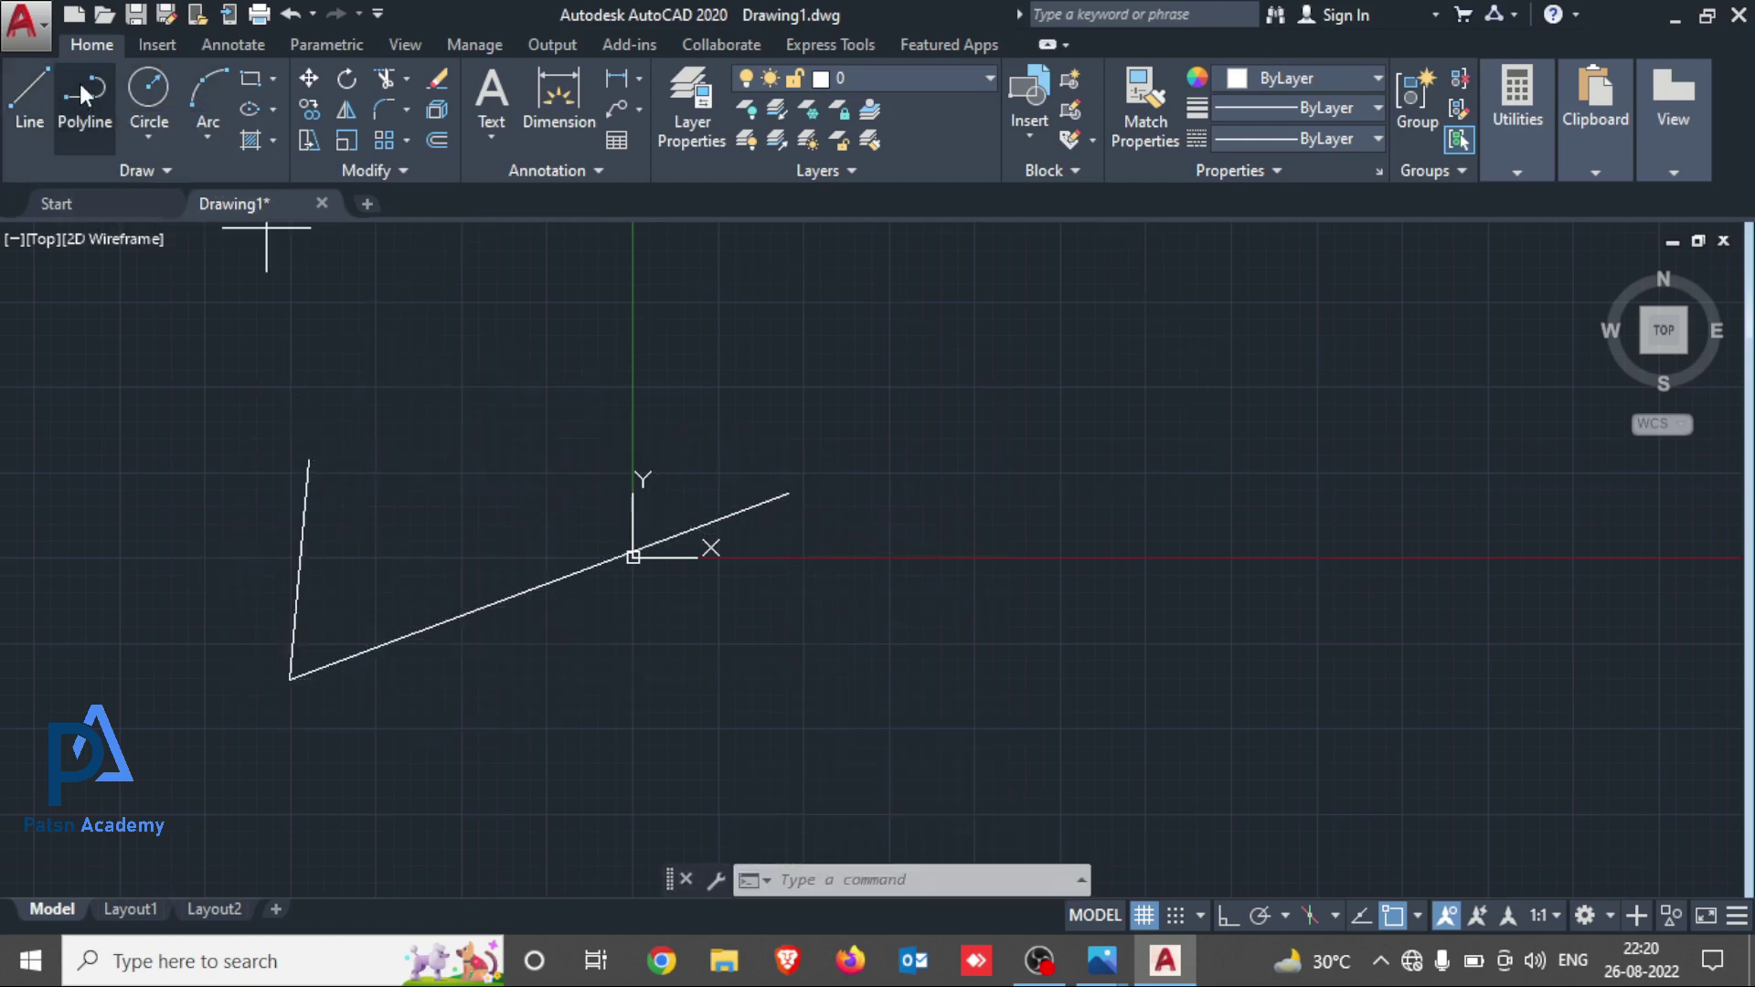
Draw a polyline with a looping arc segment, then window-select it and the slanted line
click(82, 96)
click(381, 460)
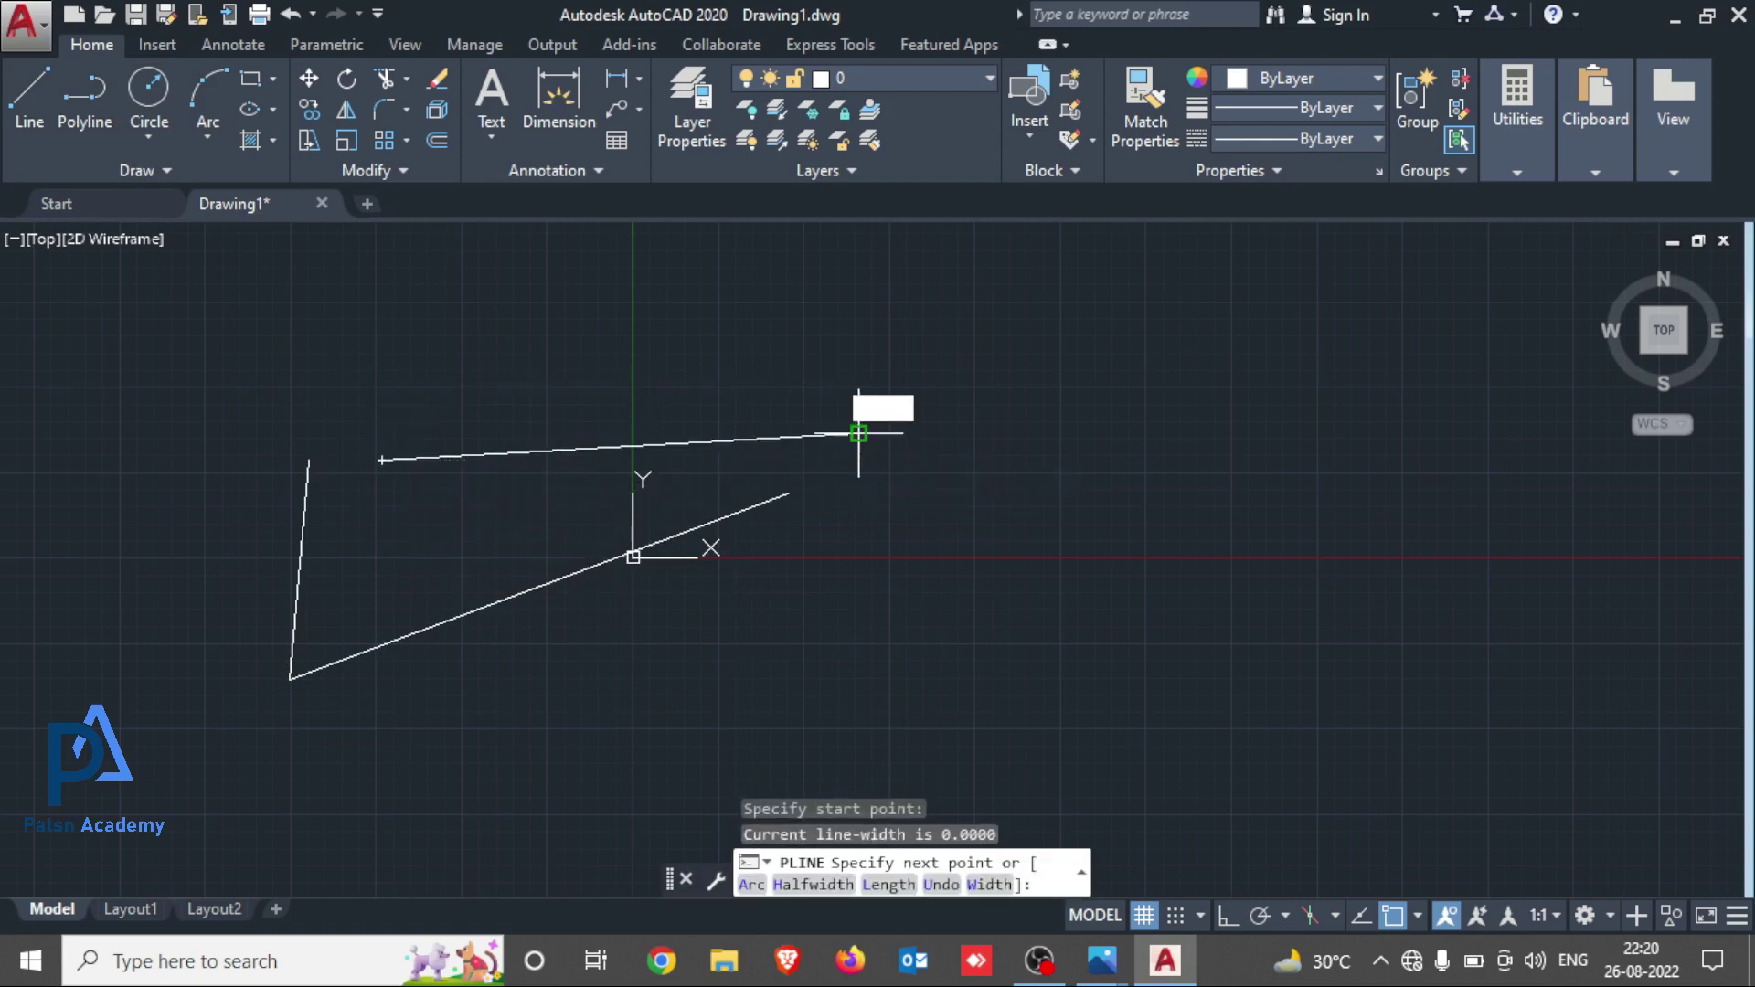
click(827, 436)
text(a)
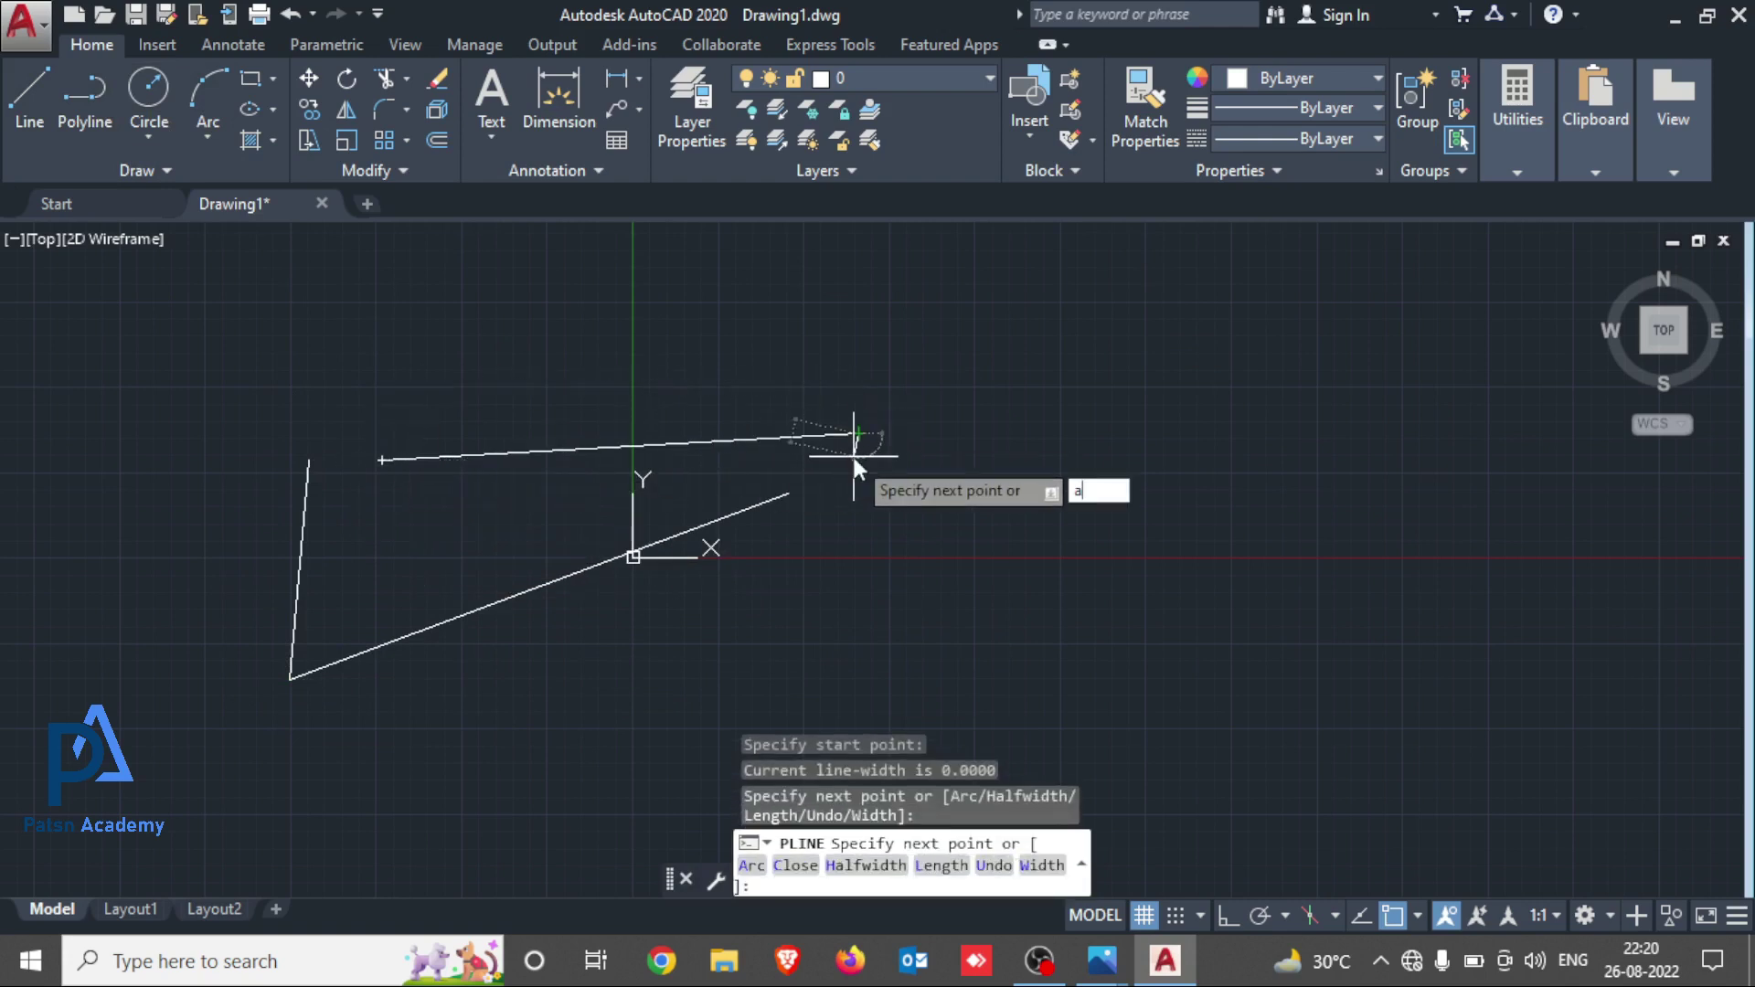
key(Return)
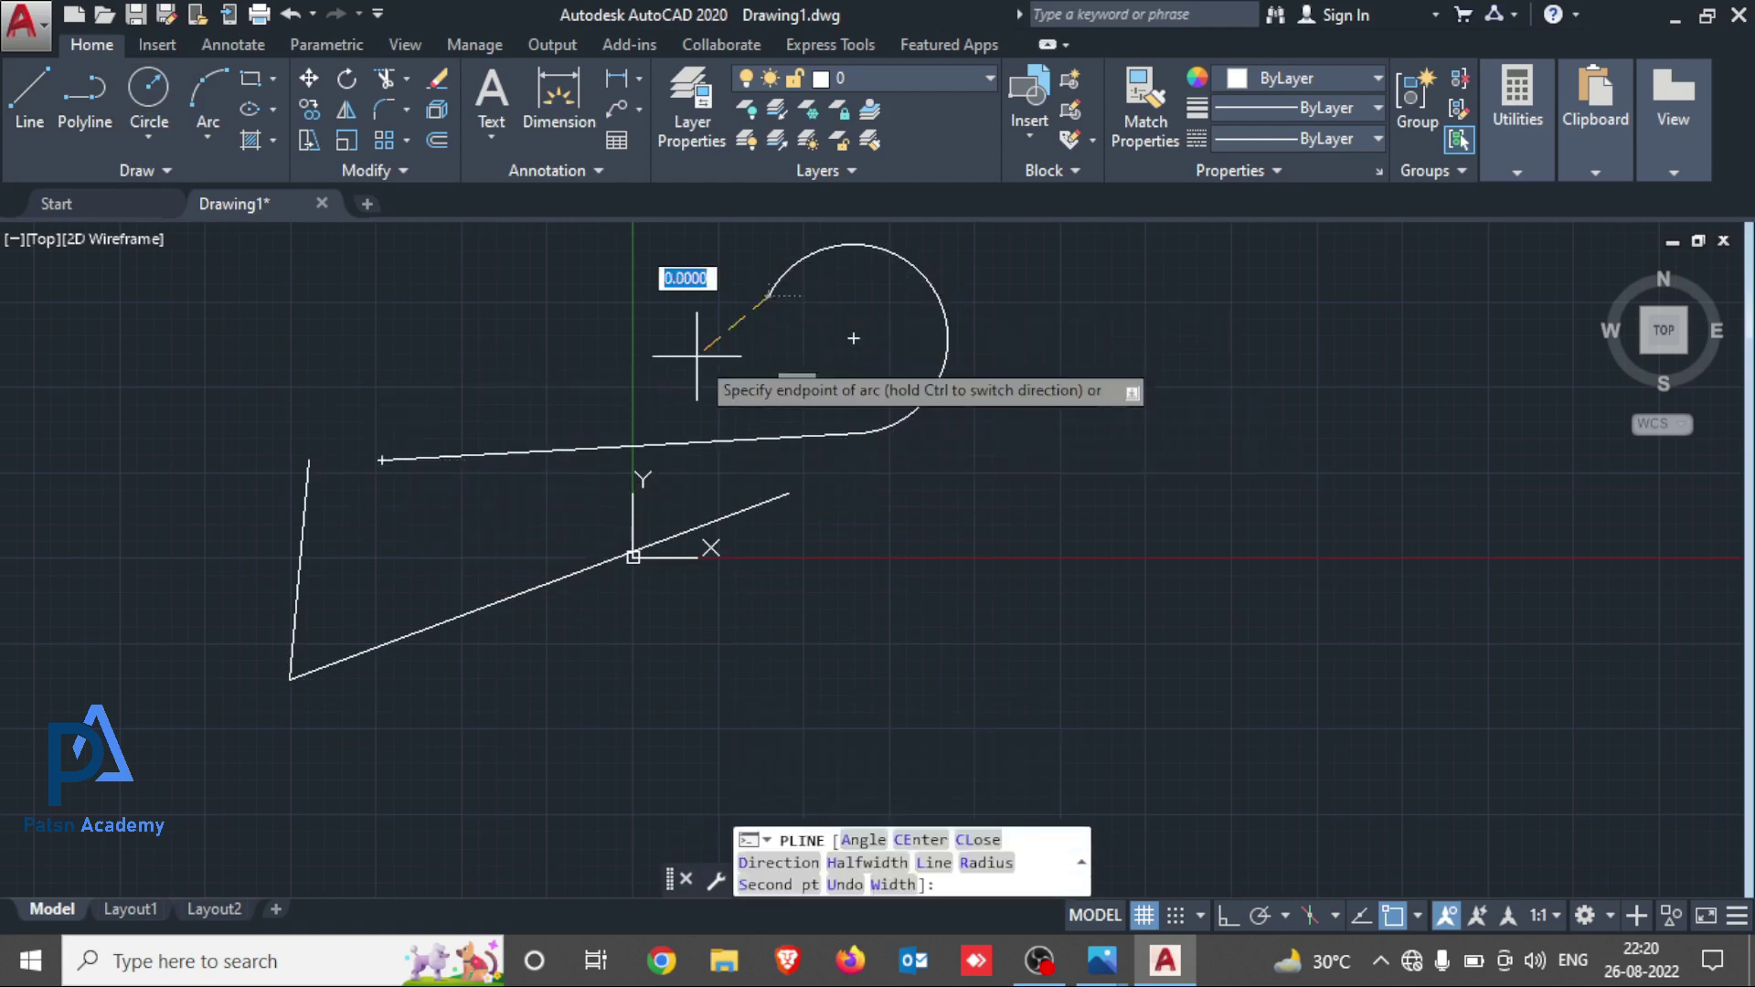
key(ctrl)
text(l)
key(Return)
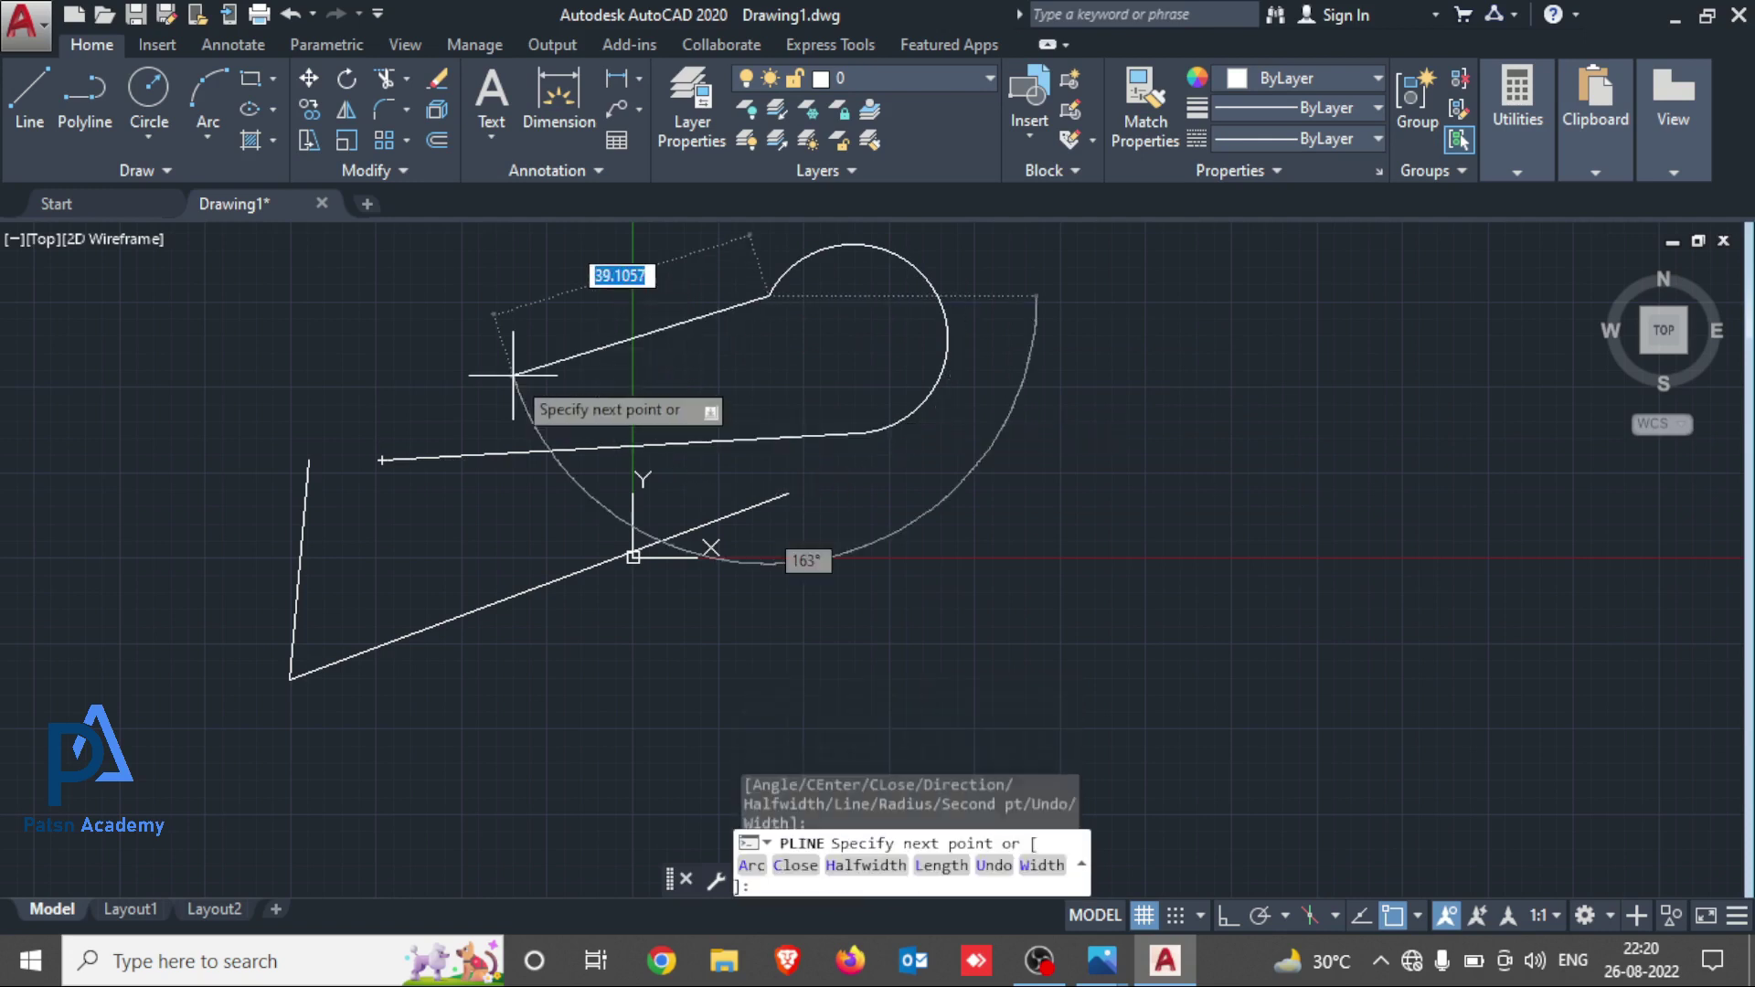
click(512, 375)
click(428, 577)
key(Escape)
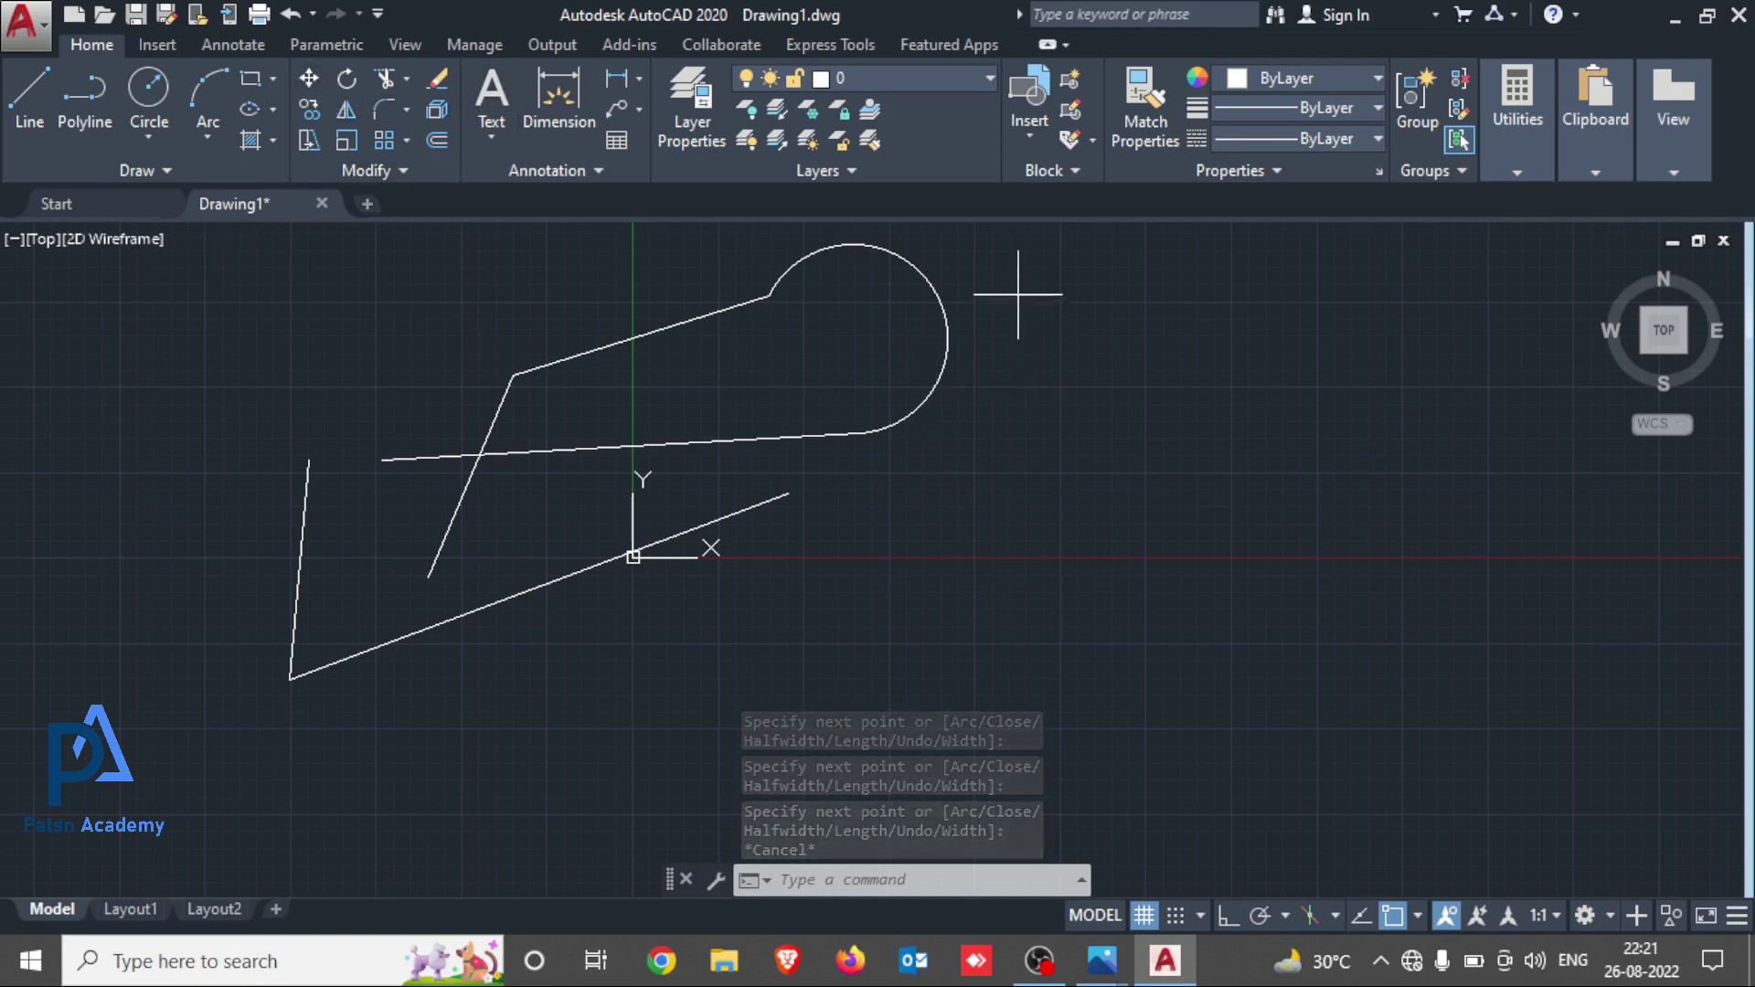
click(1061, 298)
click(703, 511)
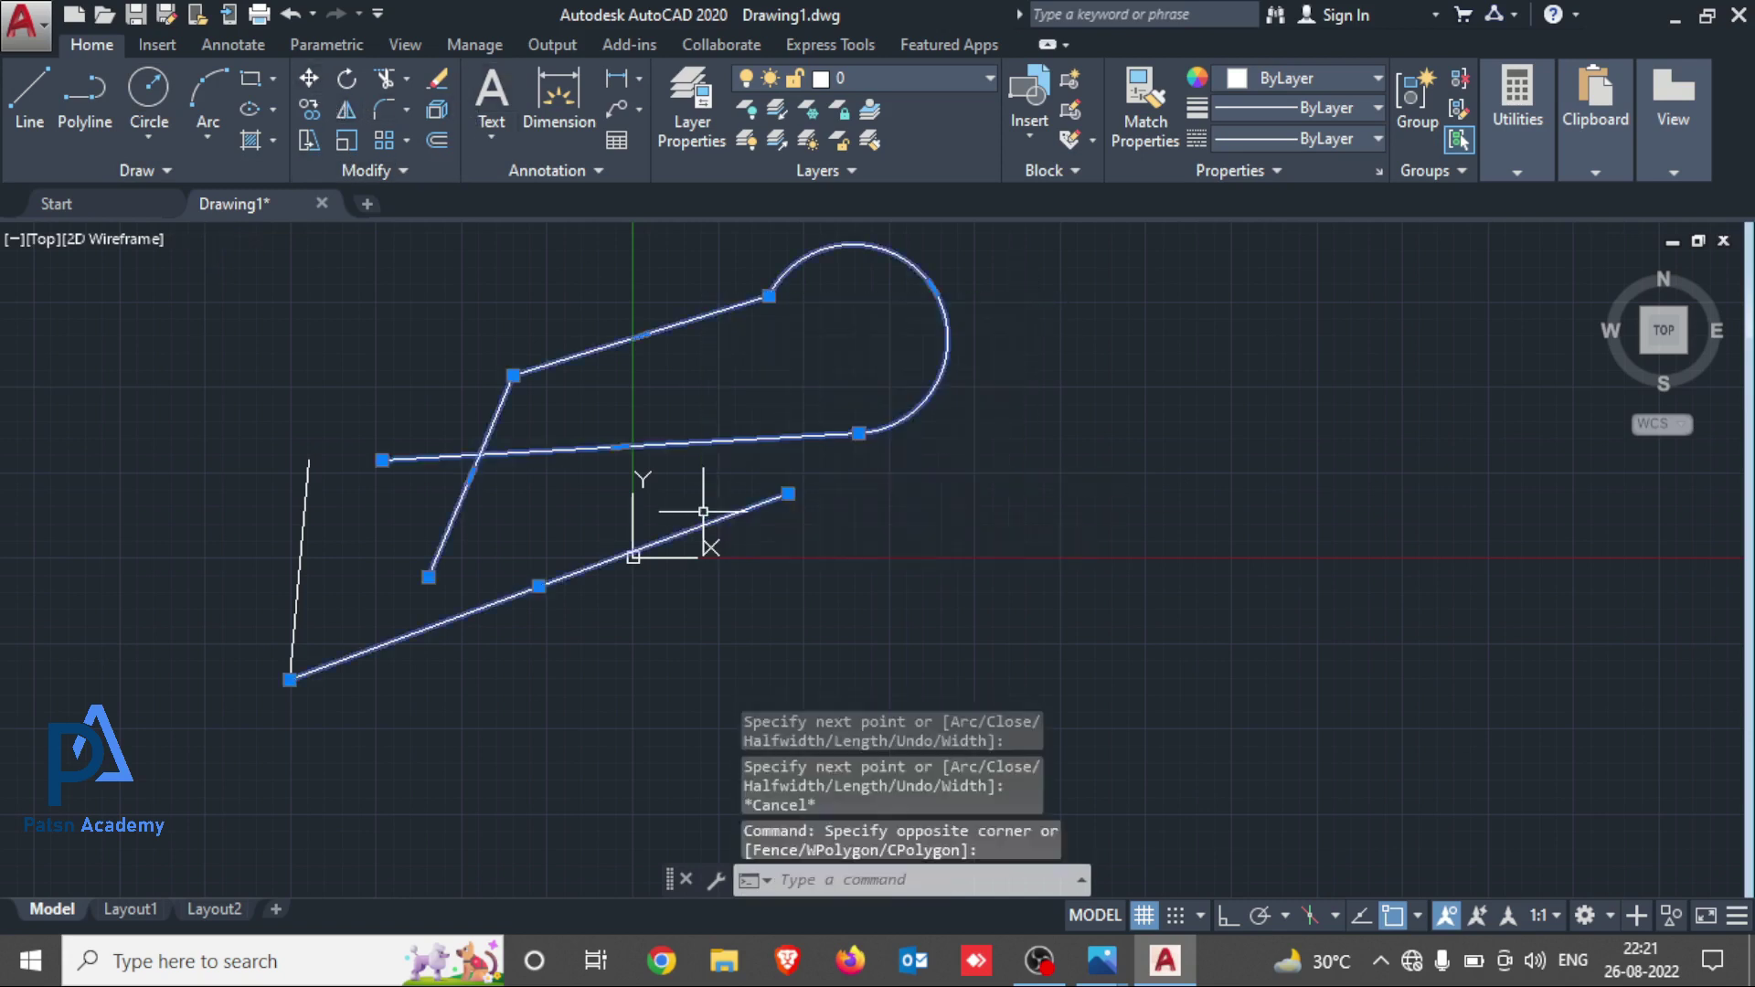
Move the selected polyline and slanted line to the right
click(317, 79)
click(567, 308)
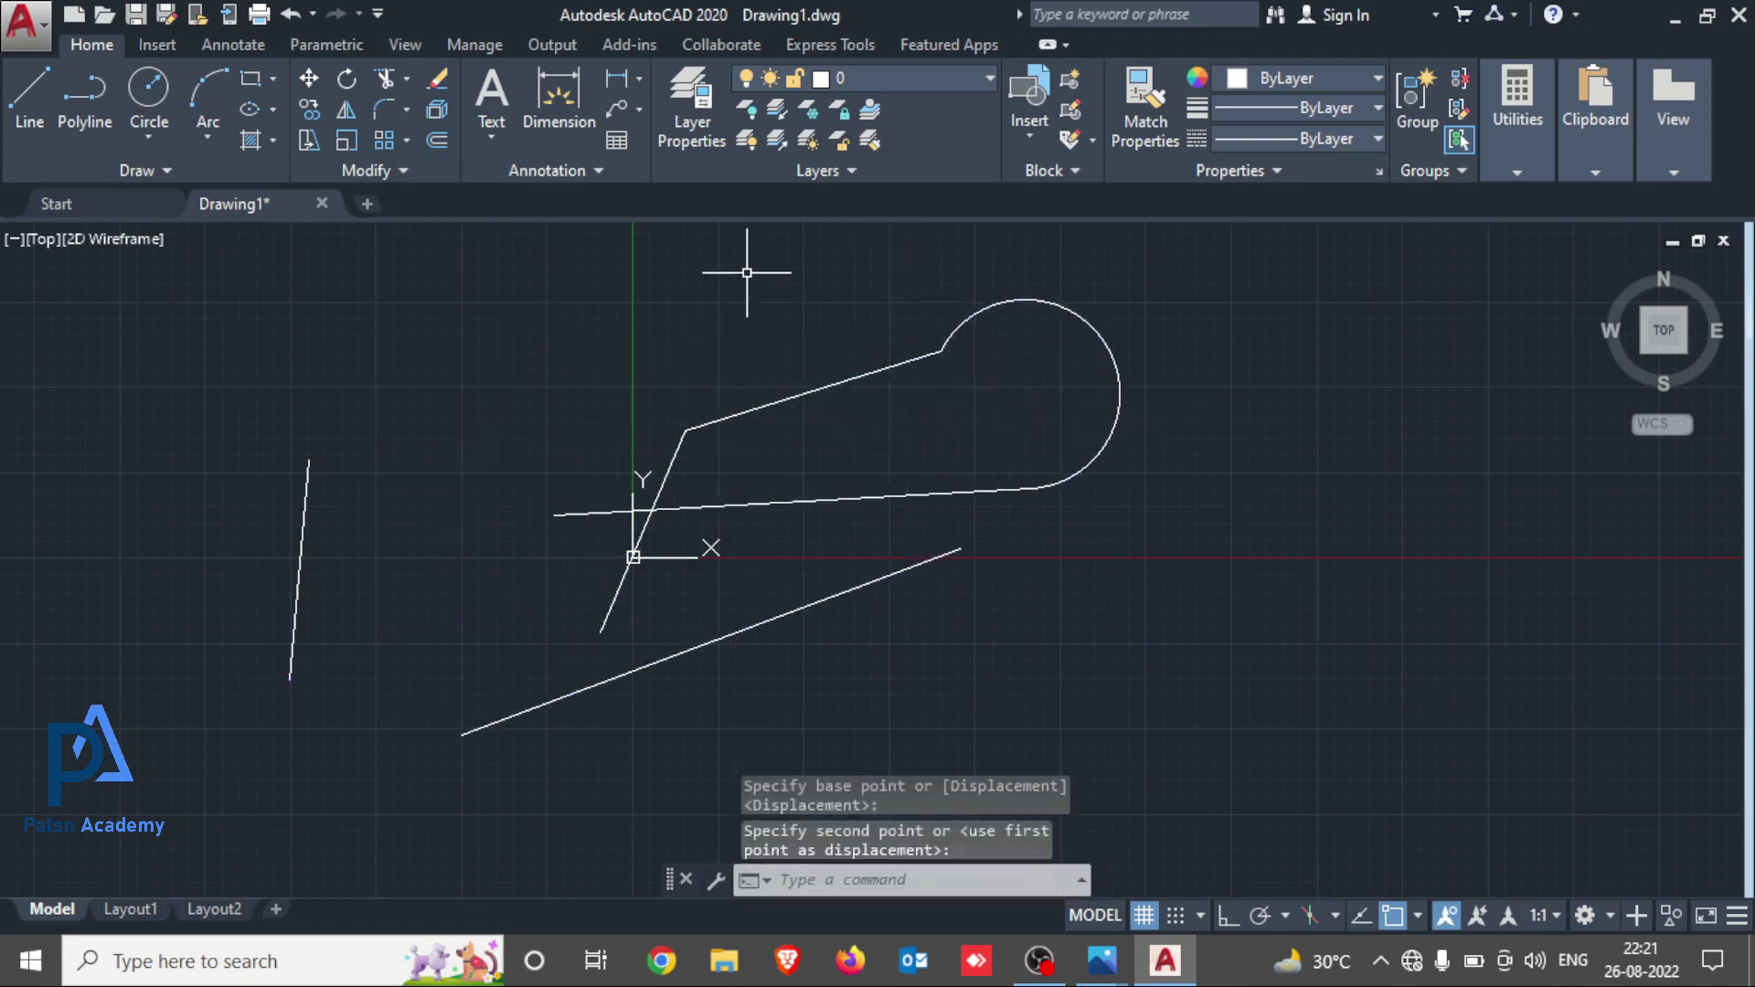
key(Escape)
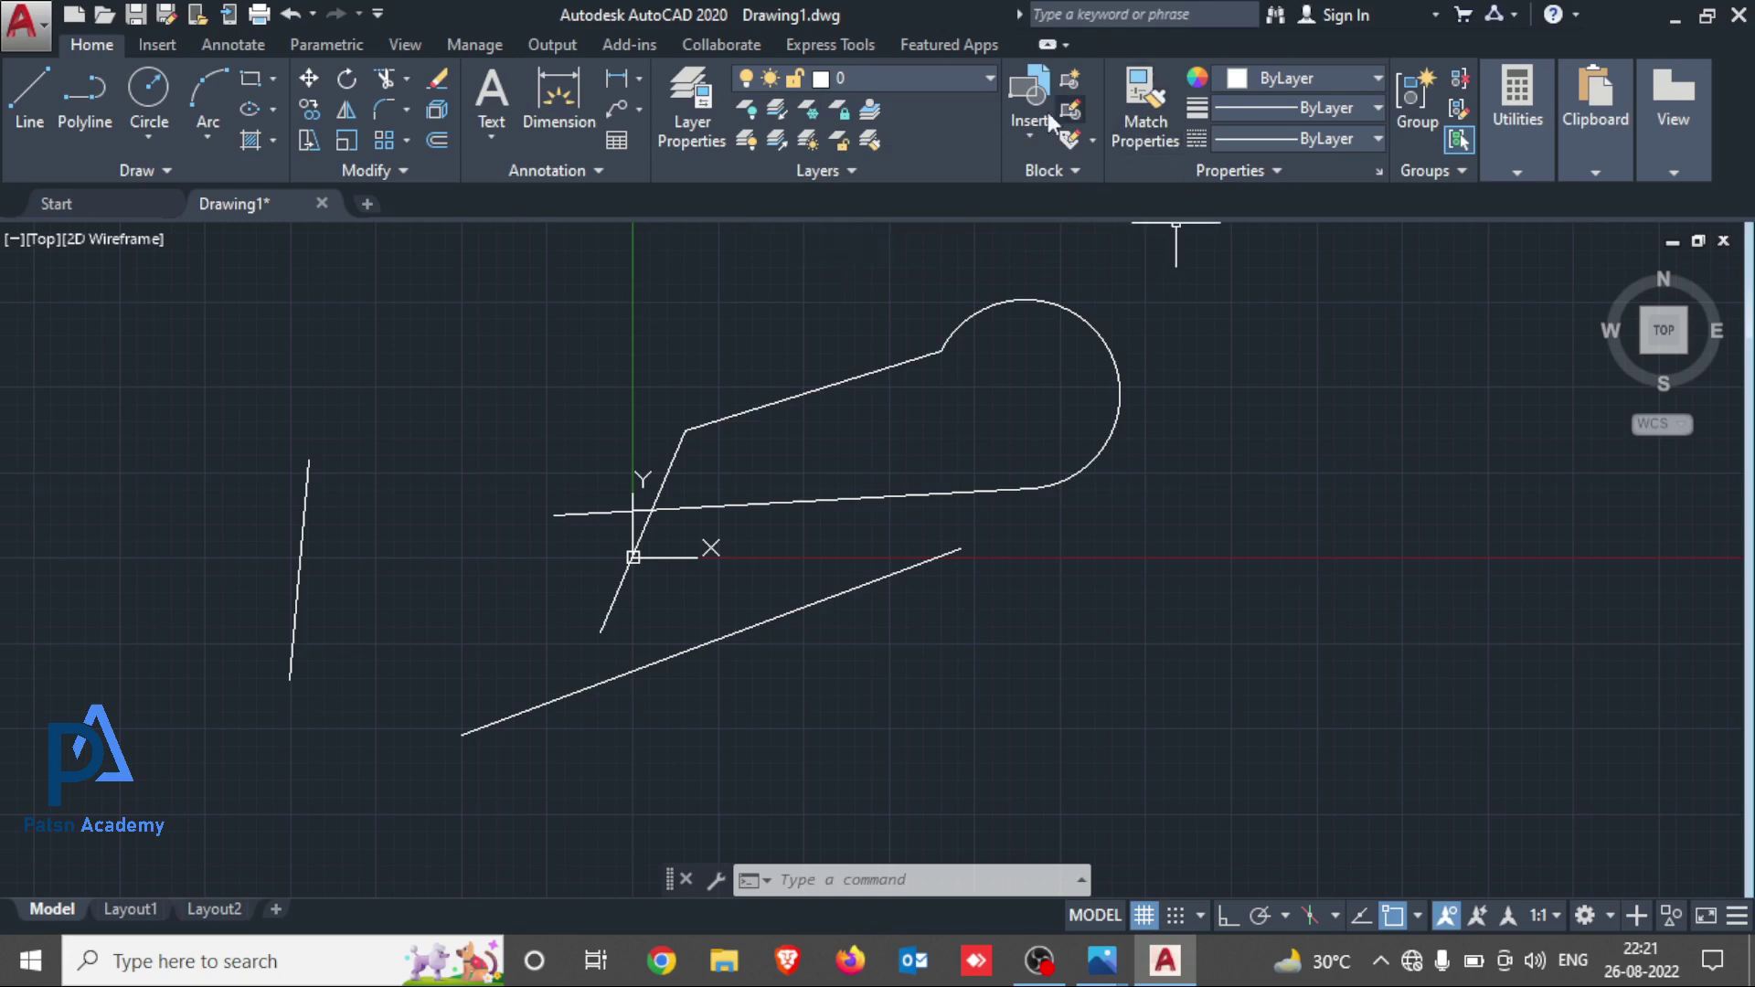
Copy the looped polyline's properties onto the other objects with Match Properties
click(1185, 180)
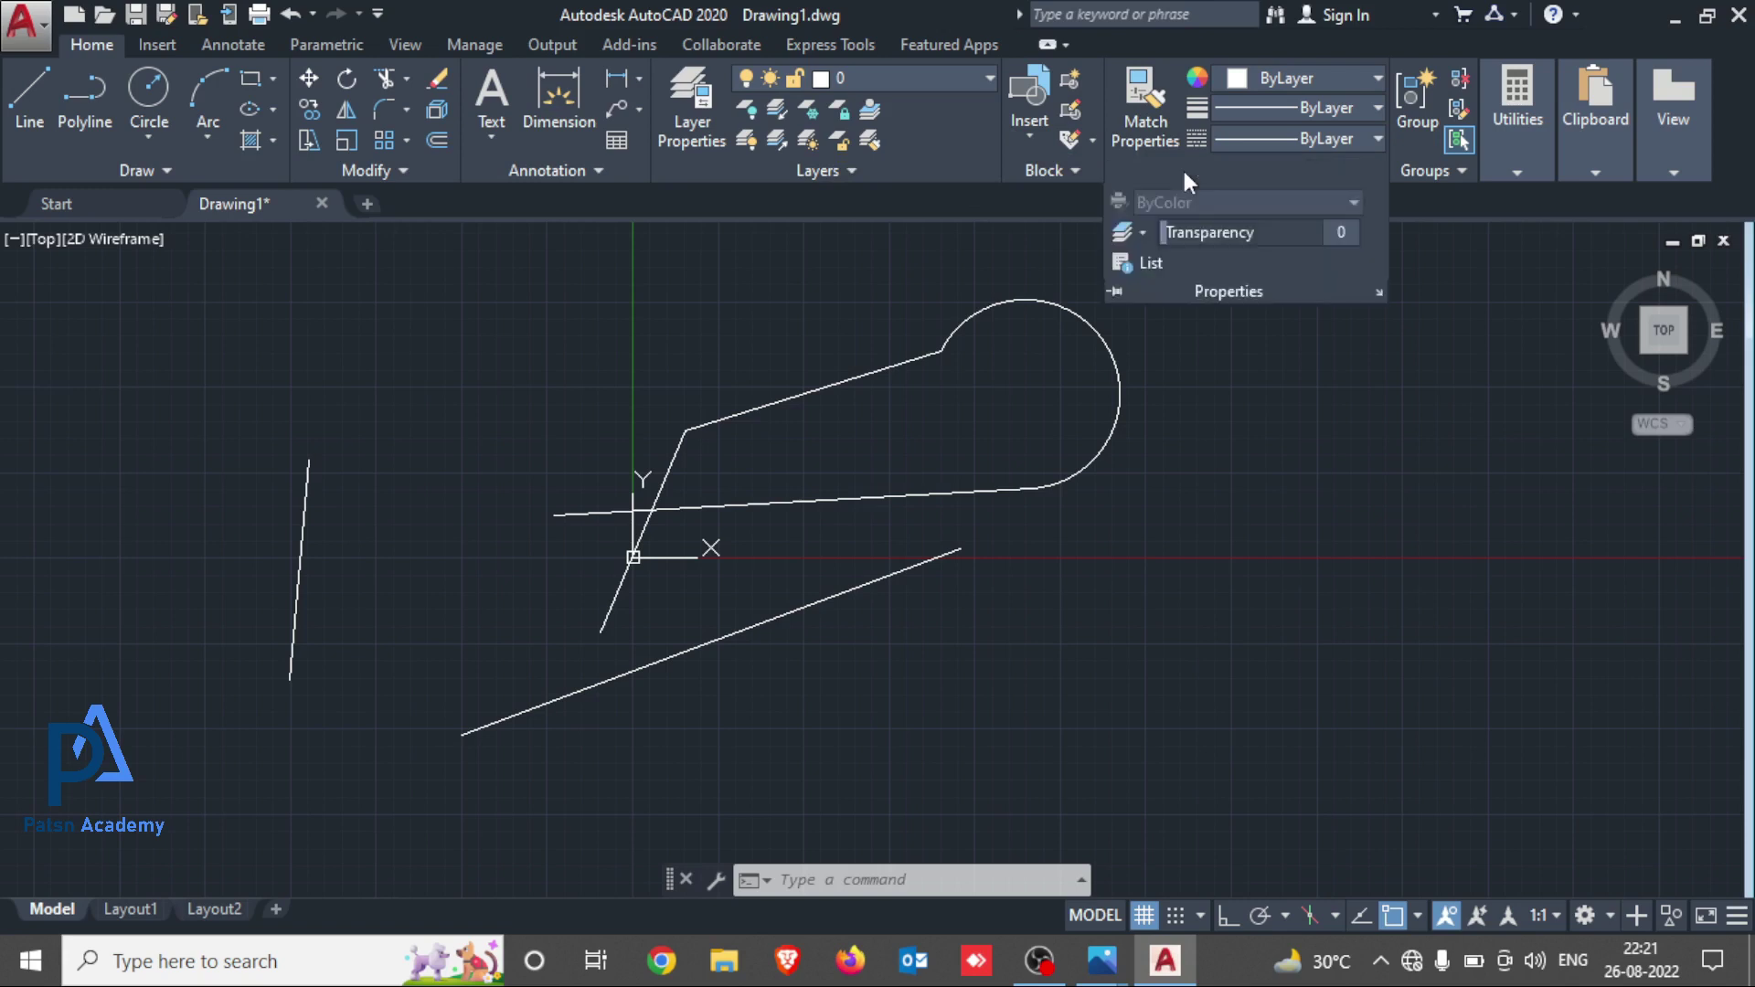
click(1252, 397)
click(1202, 319)
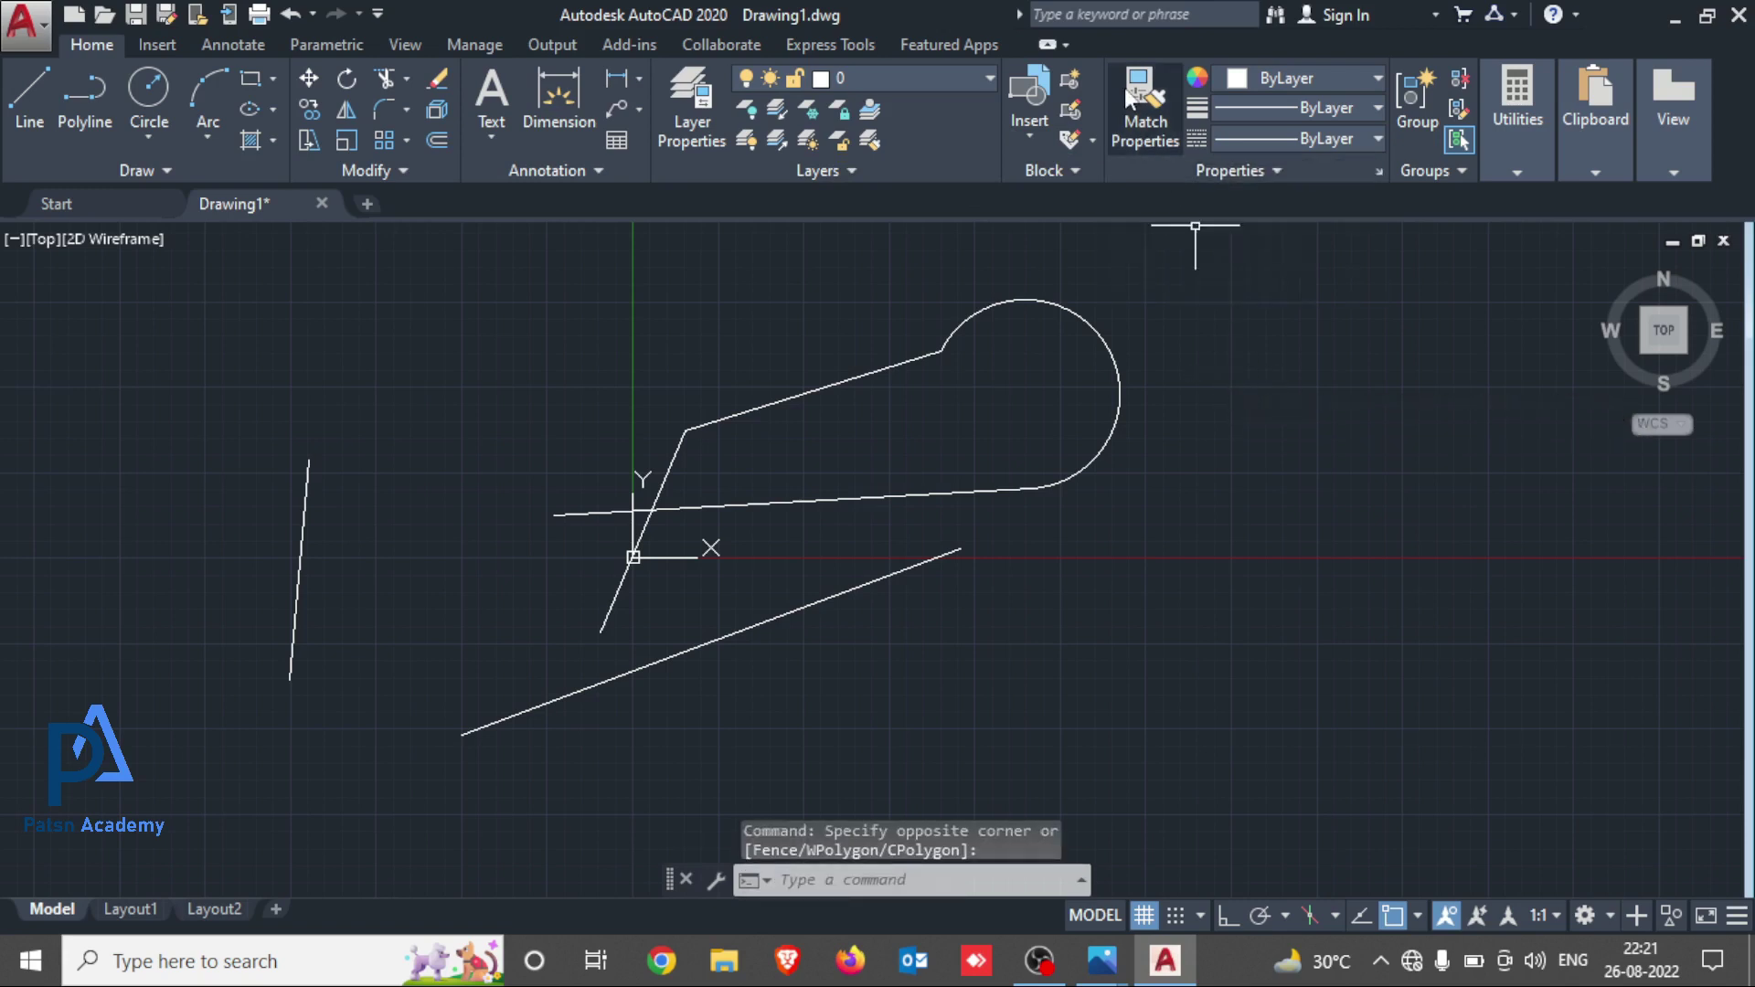
click(1088, 329)
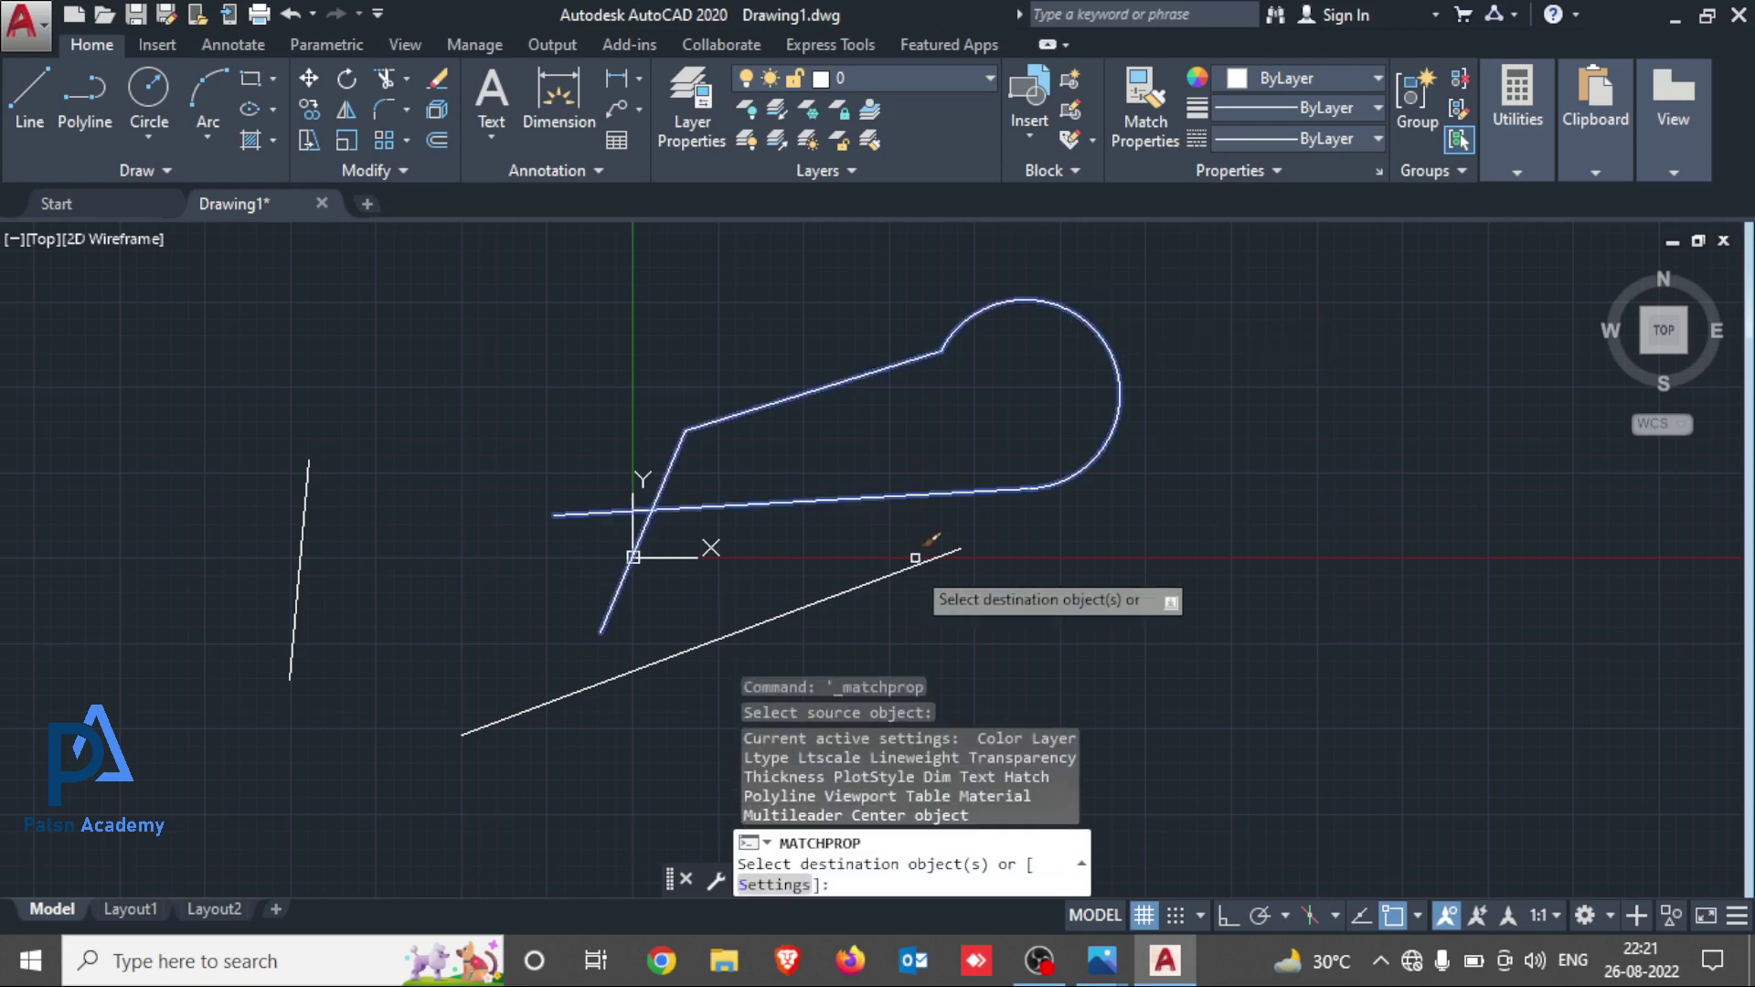
click(928, 608)
click(787, 428)
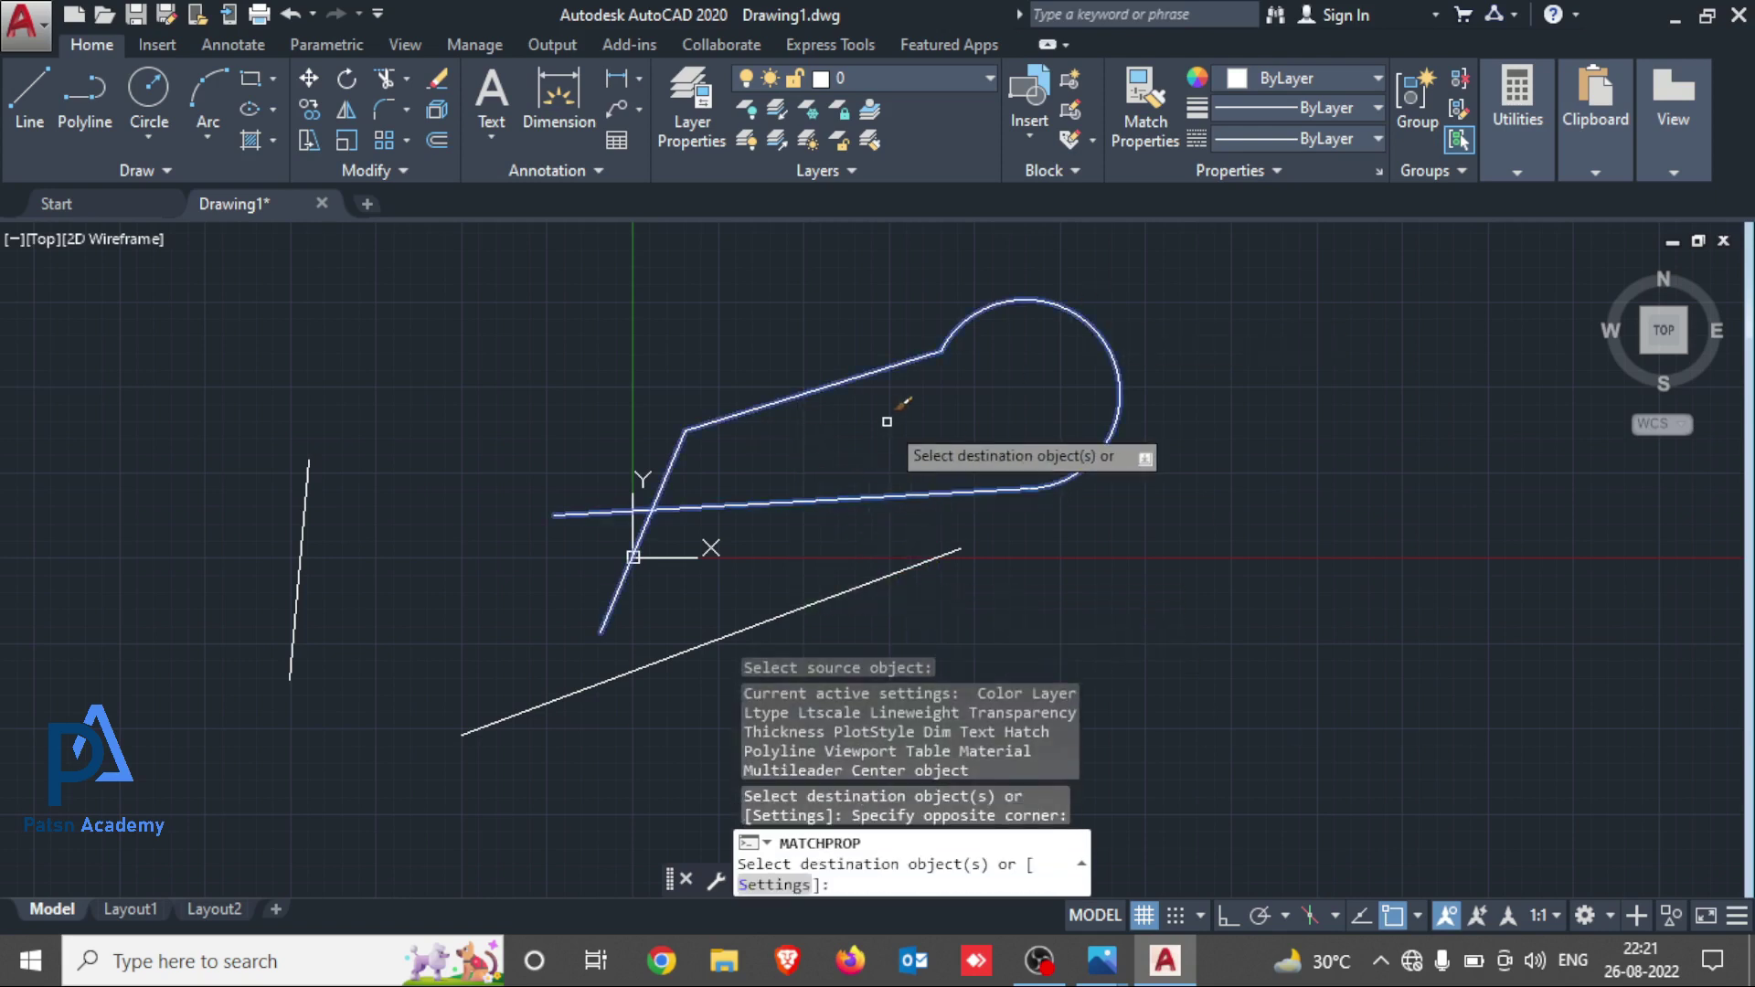
key(Escape)
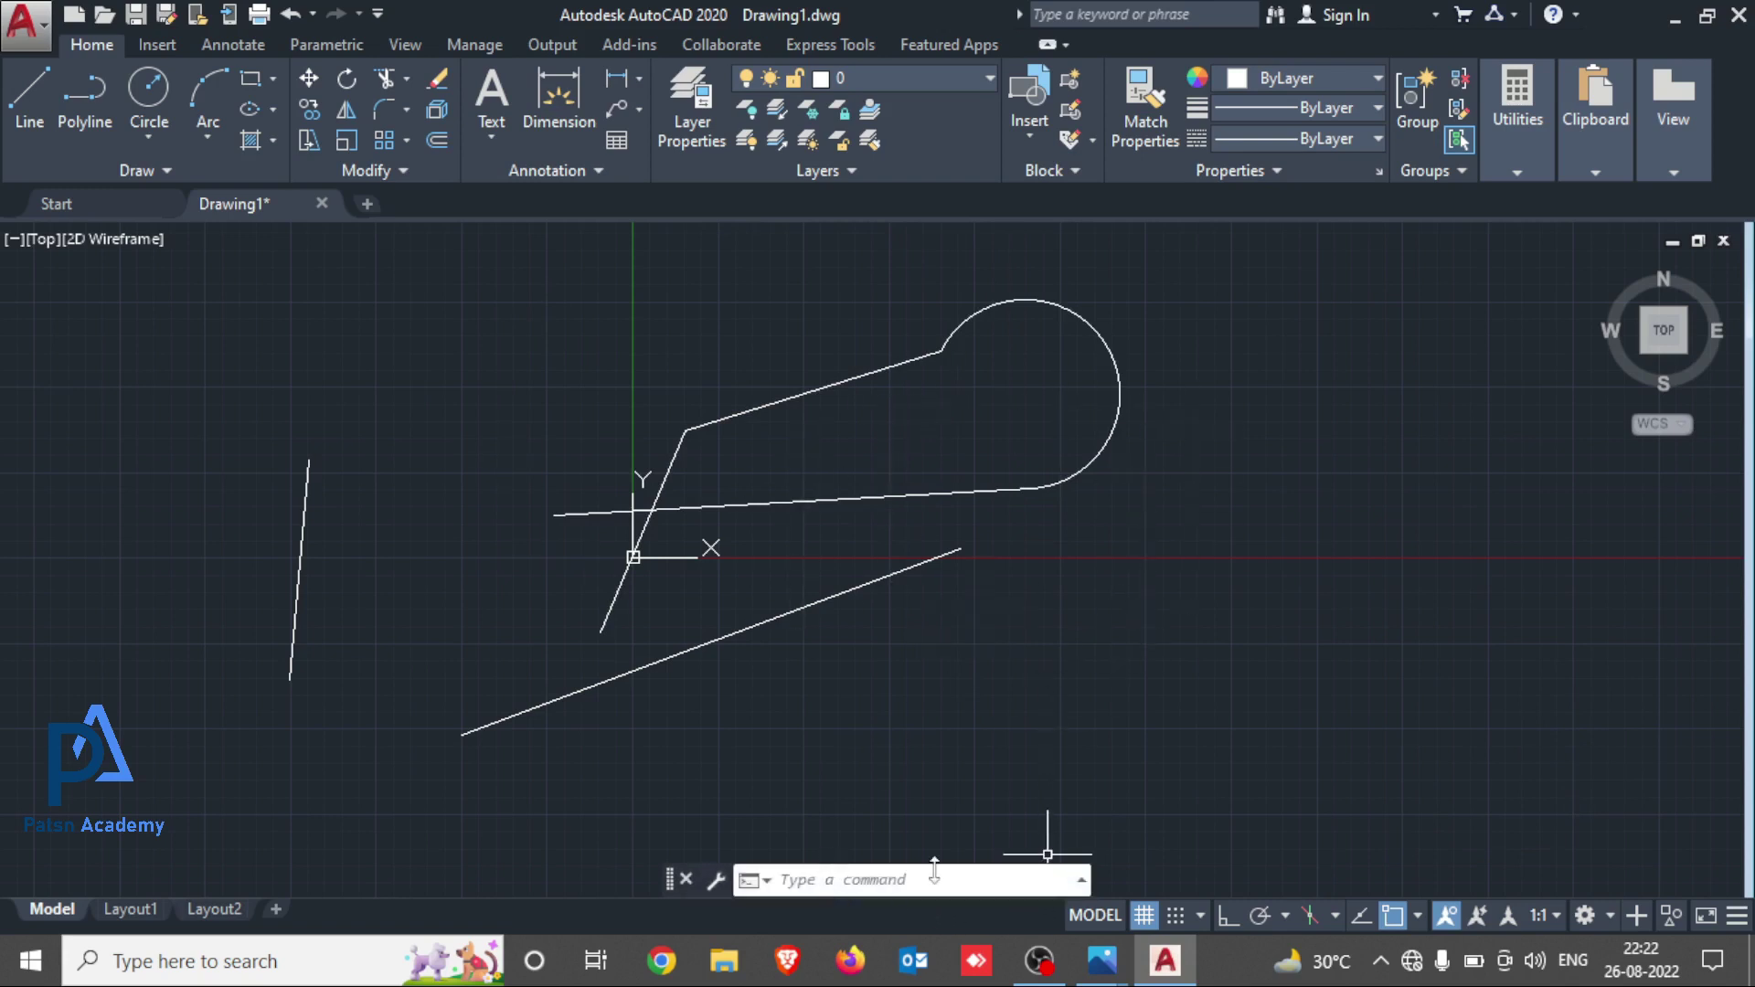
Draw three connected lines forming an open triangle-like zigzag right of the sketch
click(1152, 561)
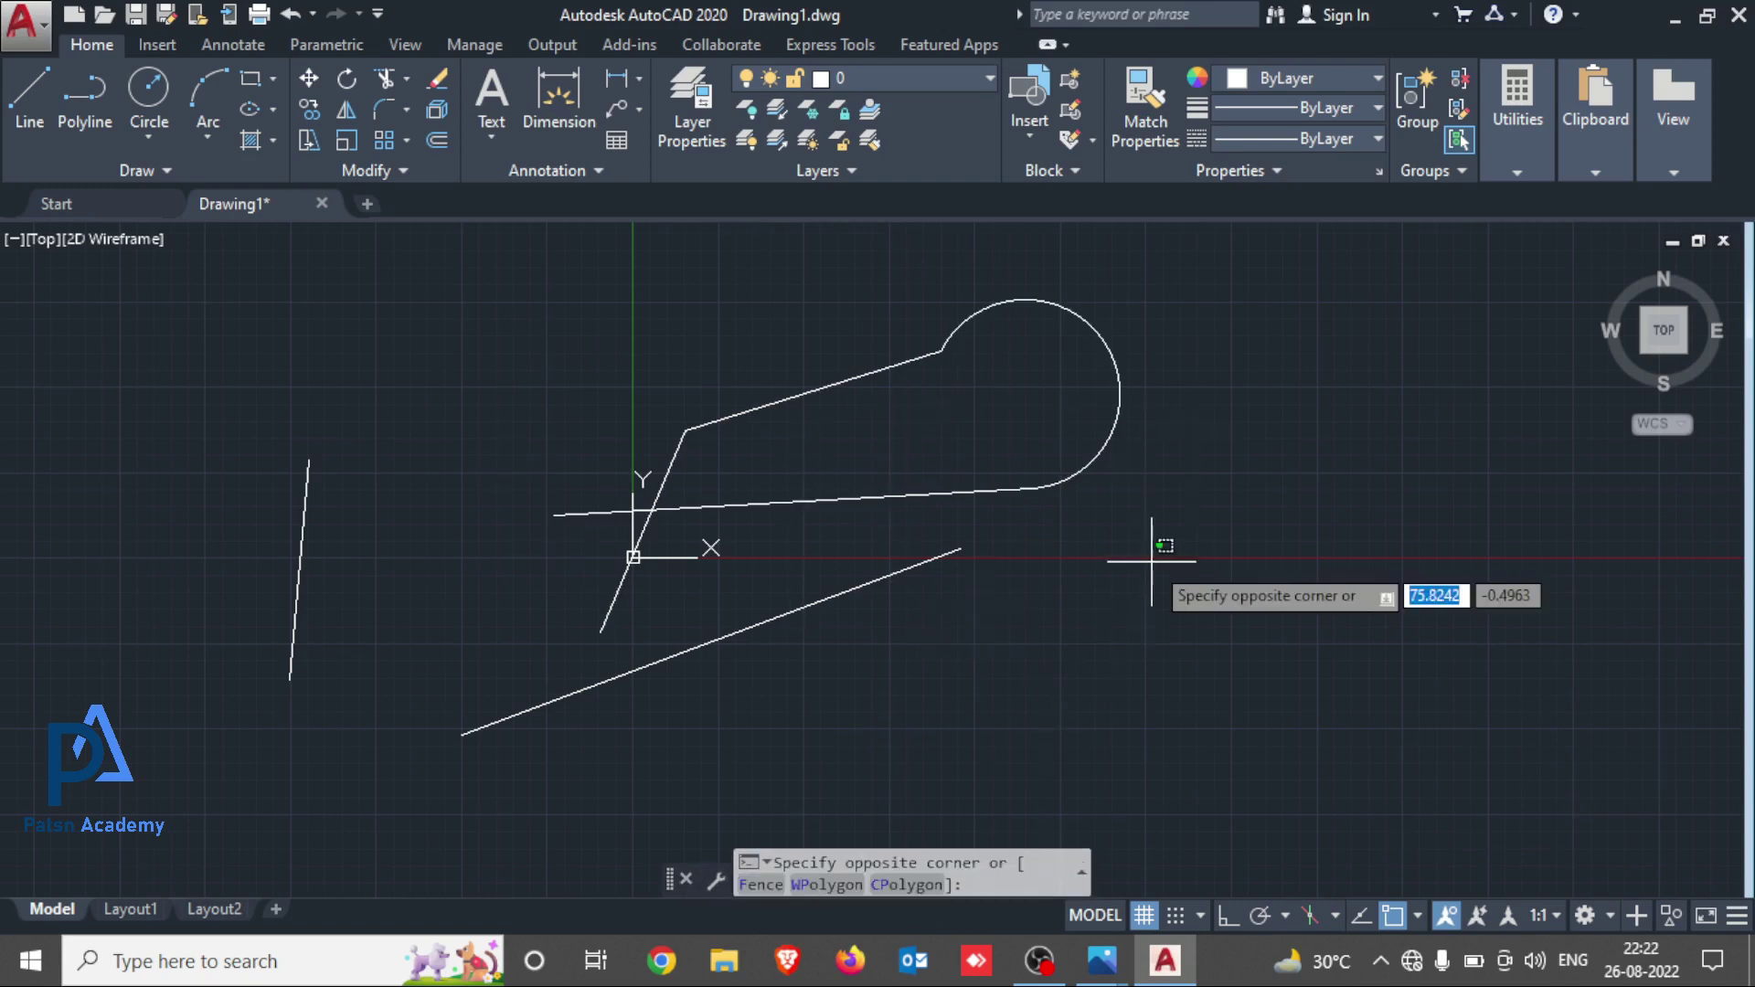
click(1115, 664)
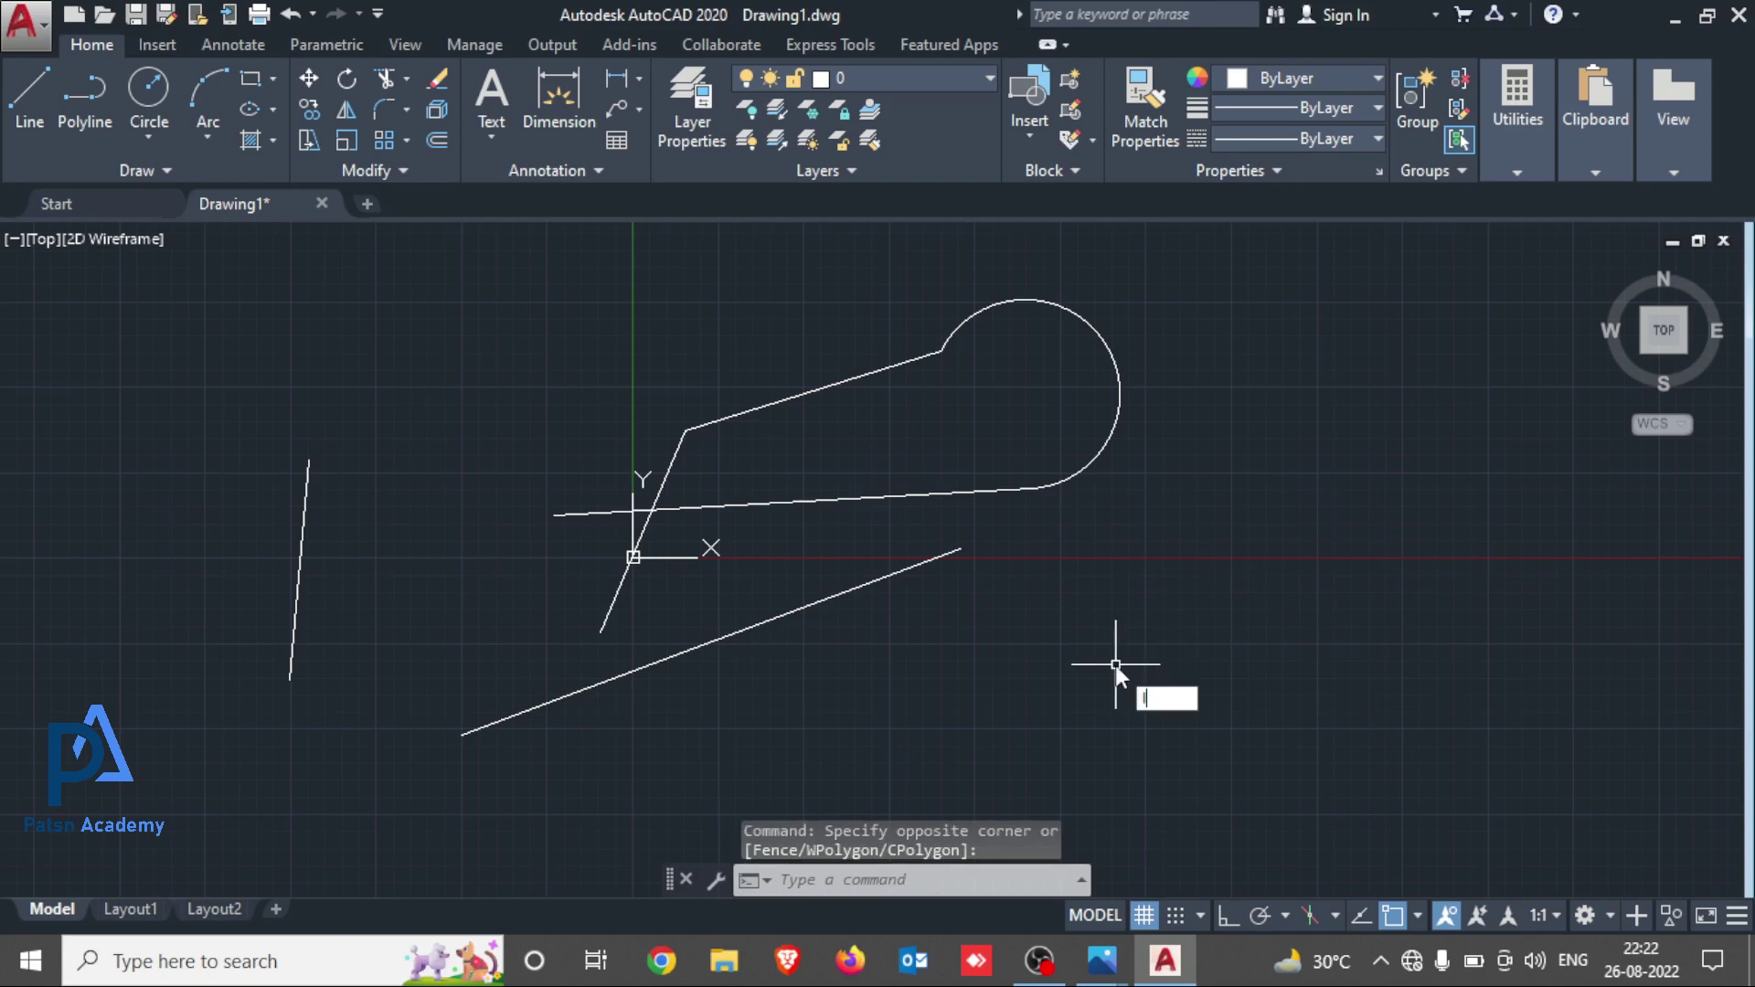
text(l)
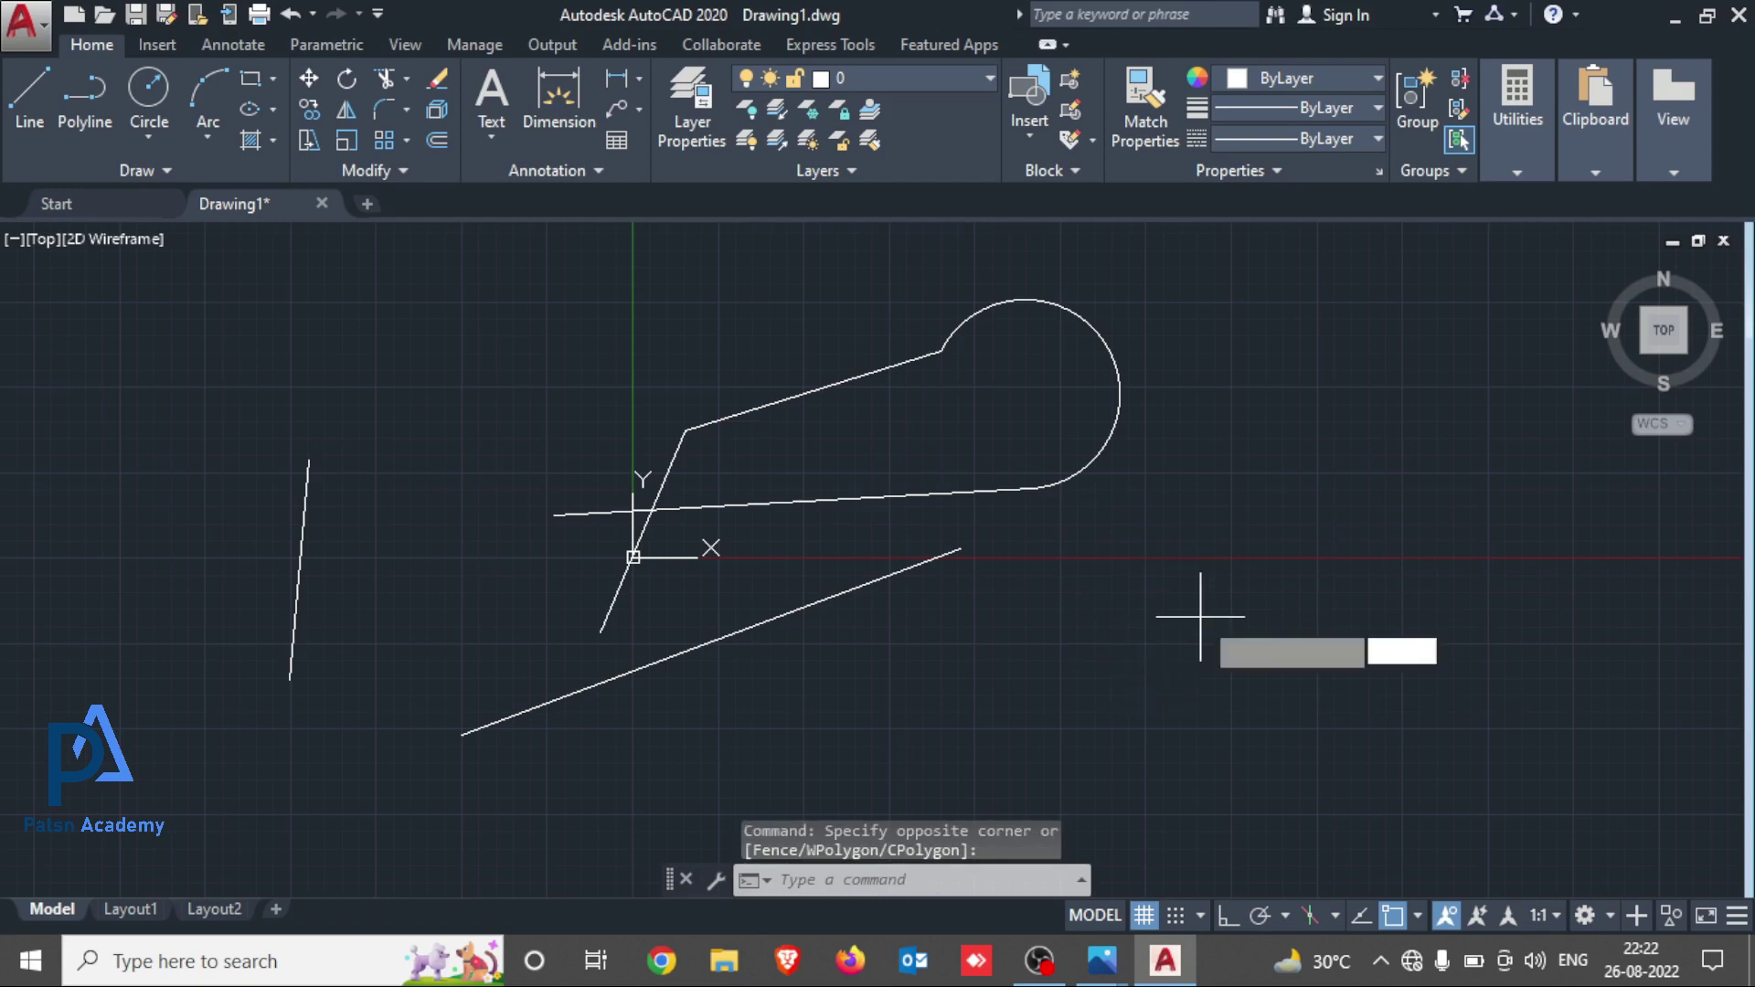
key(Return)
click(1200, 615)
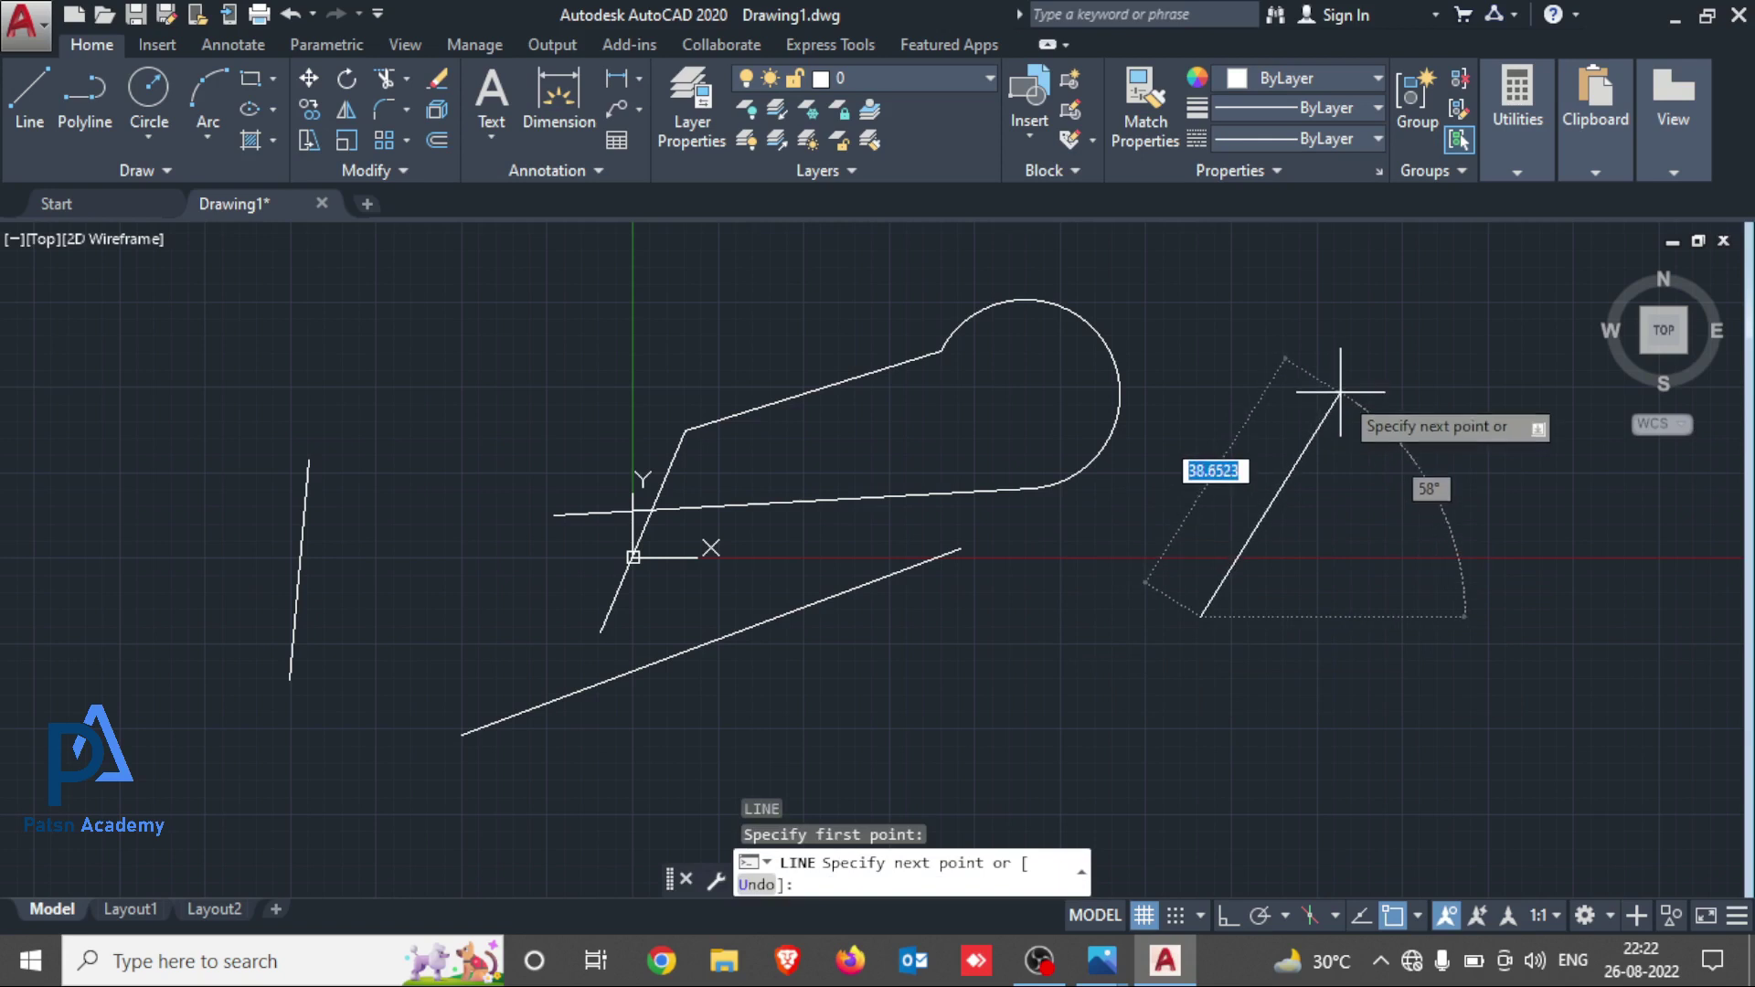
click(1340, 394)
click(1443, 602)
click(1196, 731)
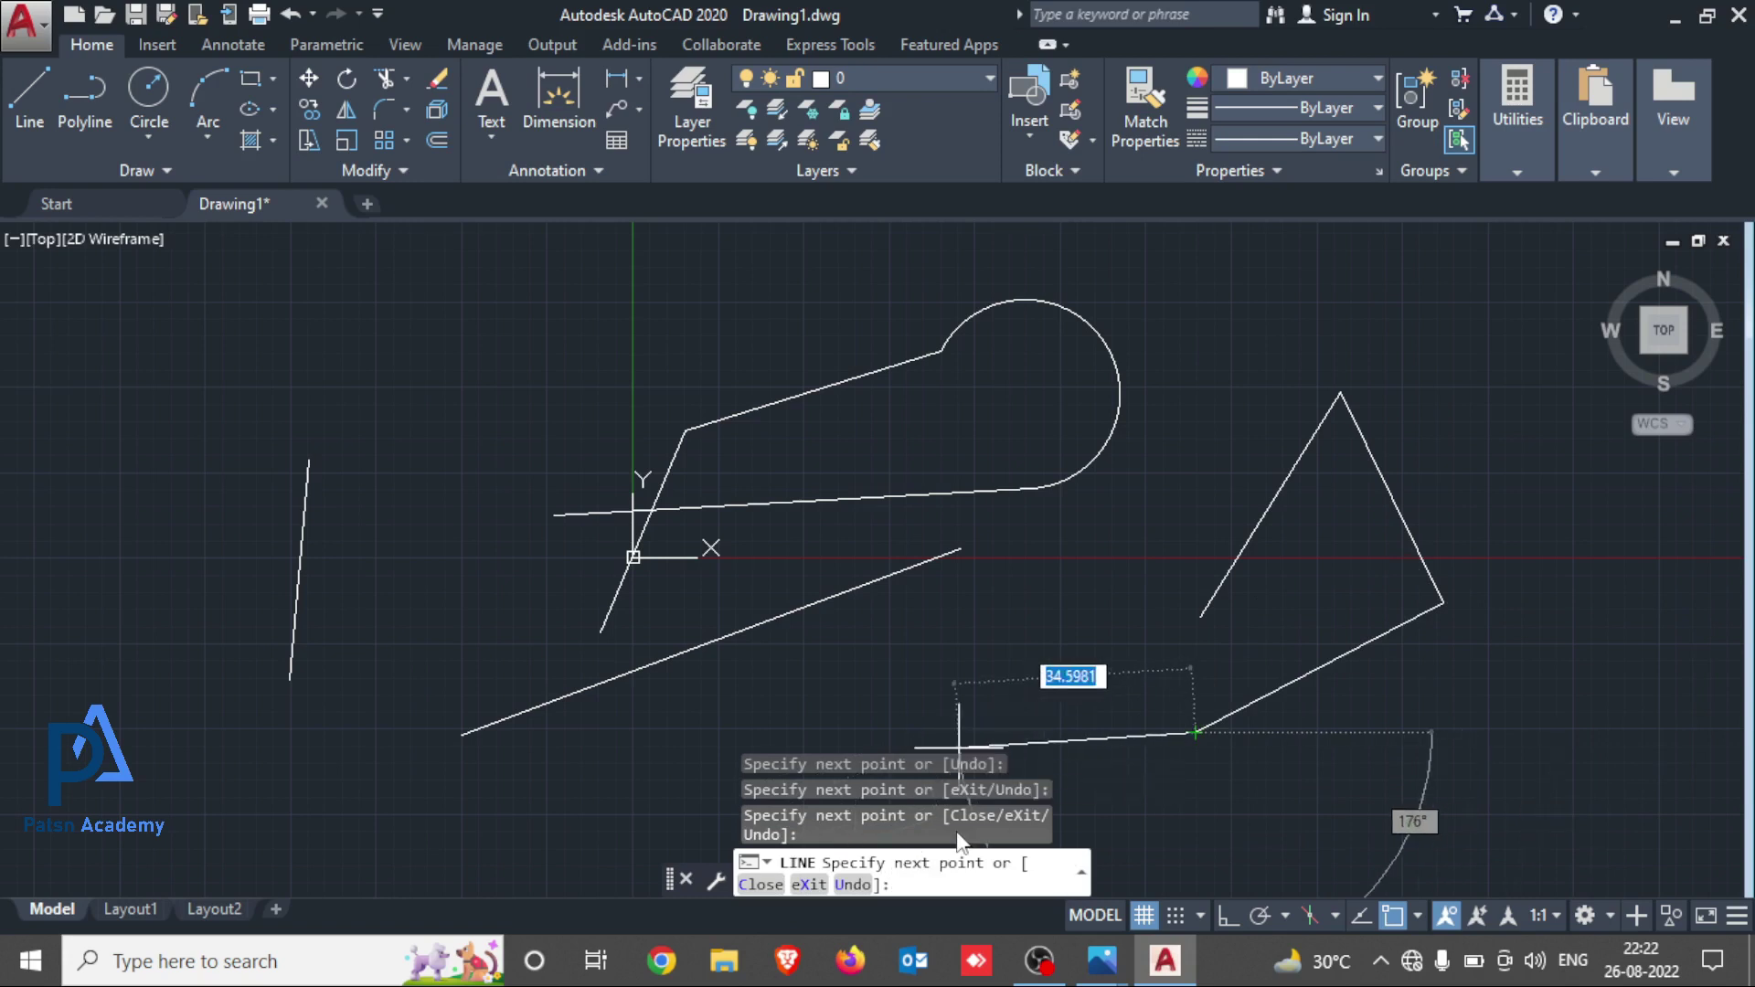
key(Escape)
scroll(1006, 695, down, 2)
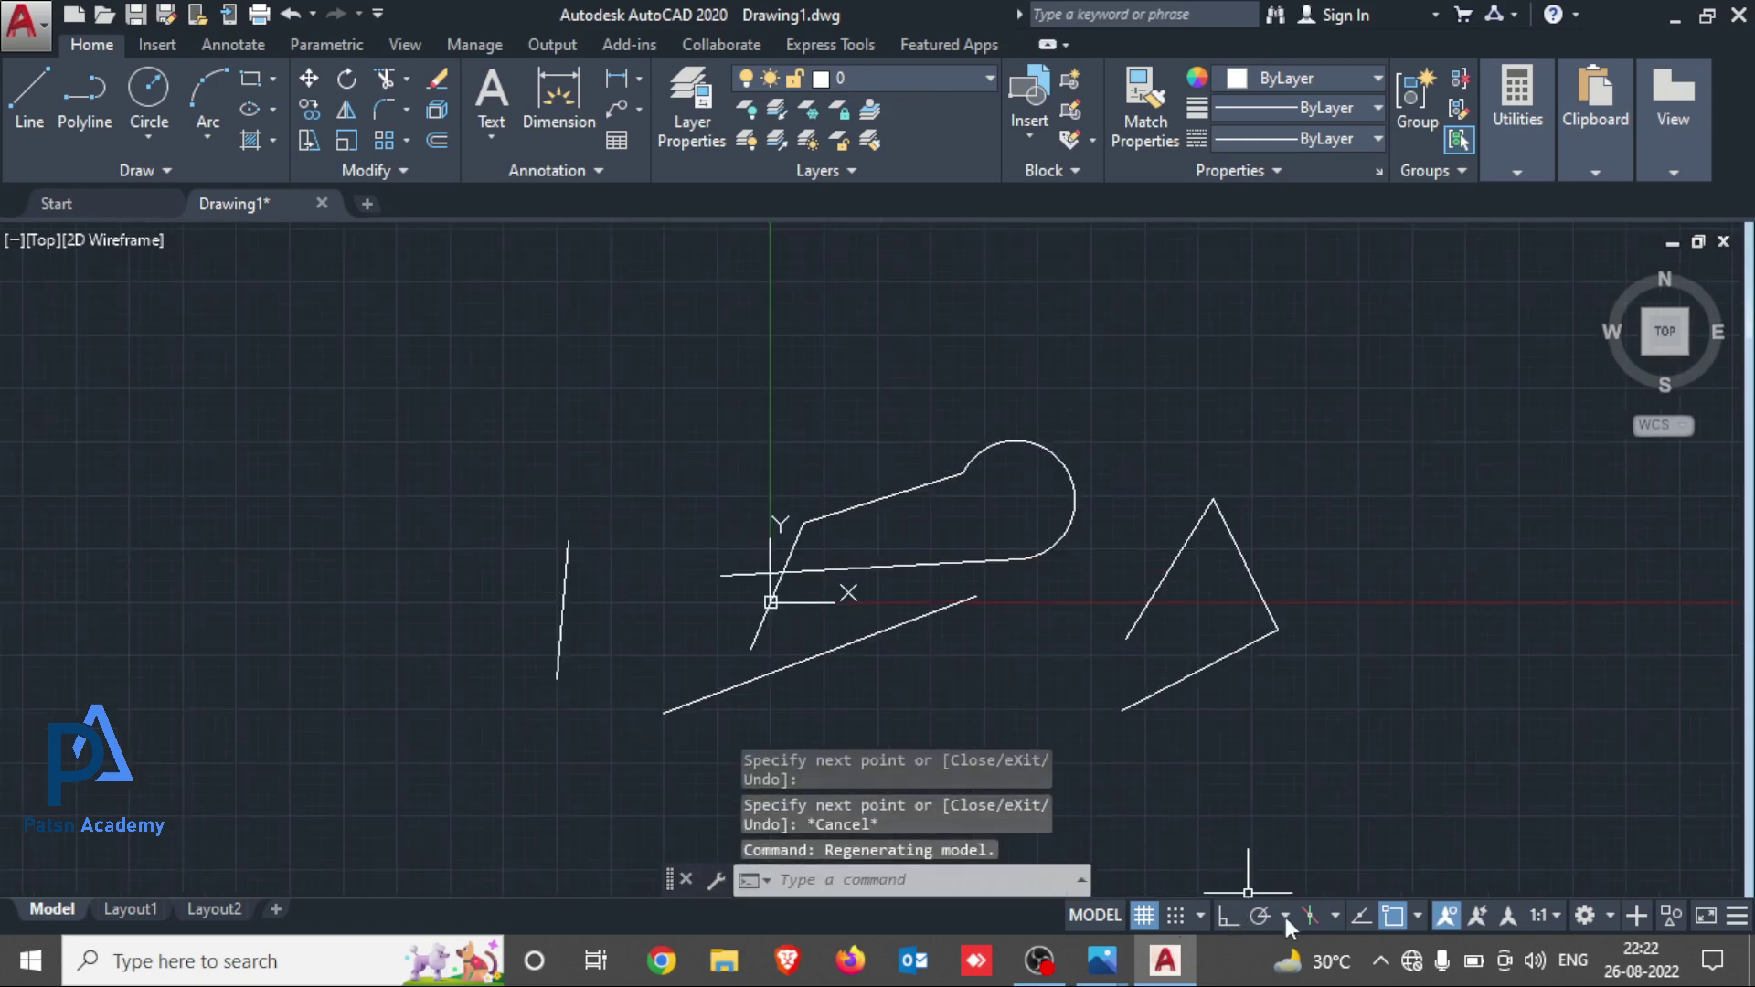
click(1599, 909)
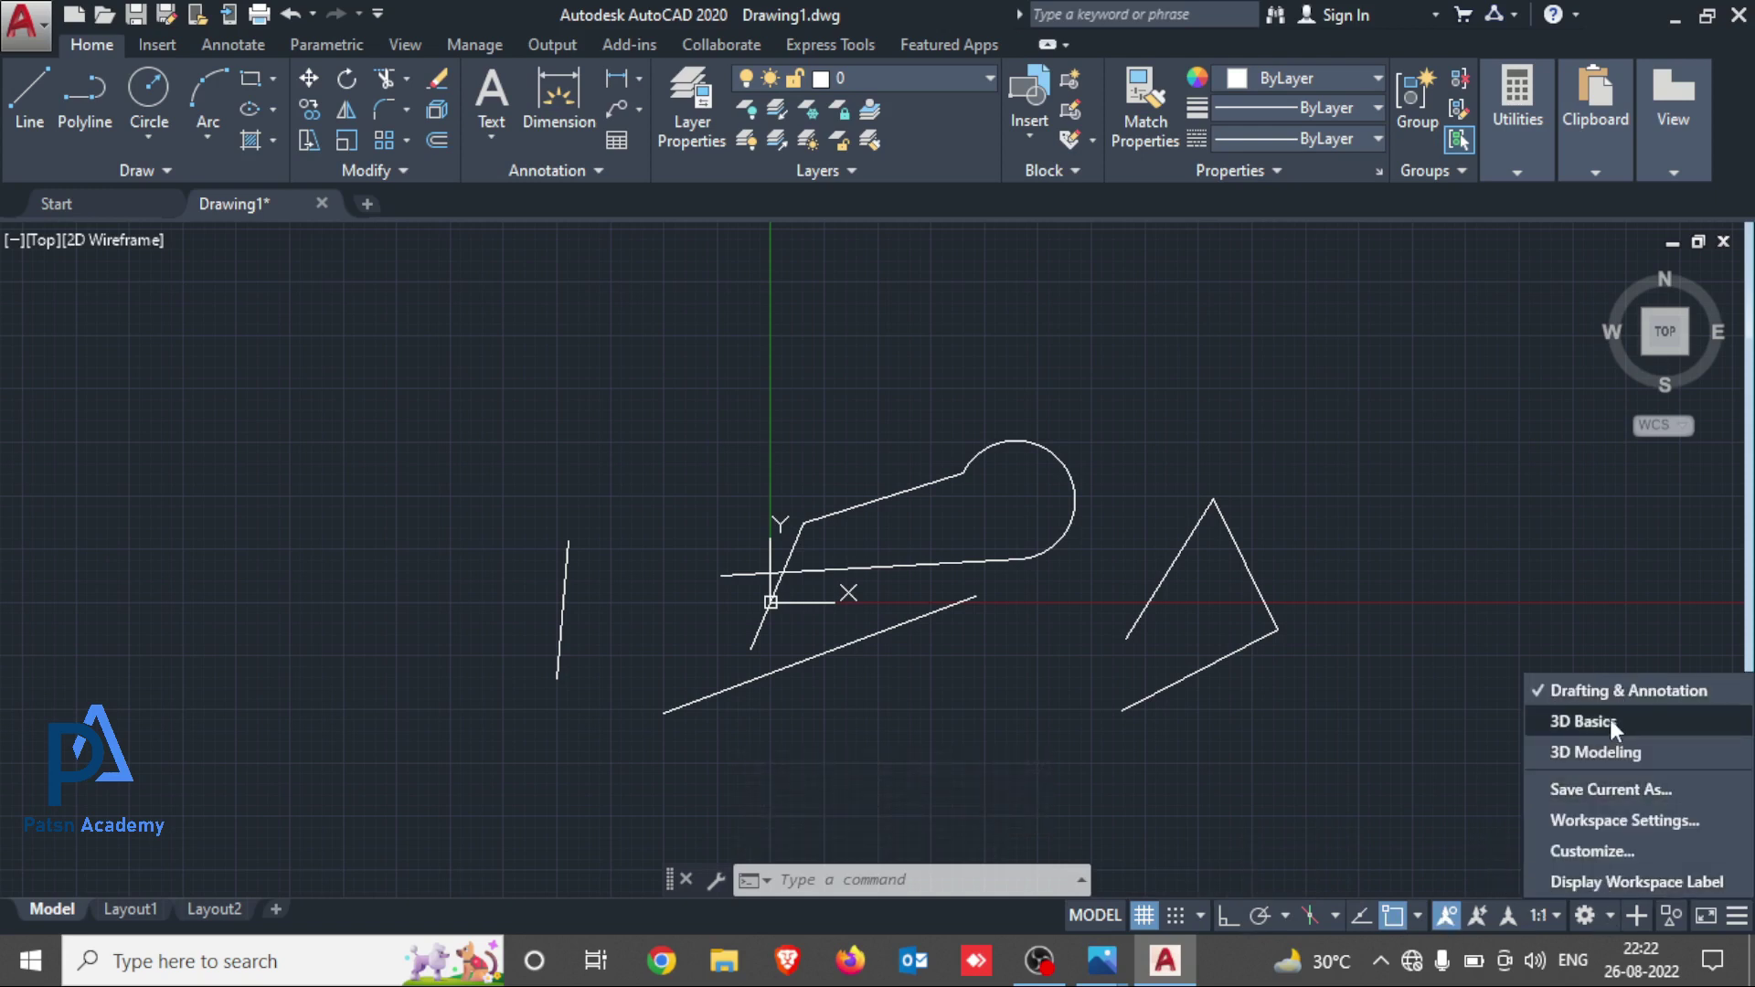
Window-select all six sketched objects and delete them
click(1365, 347)
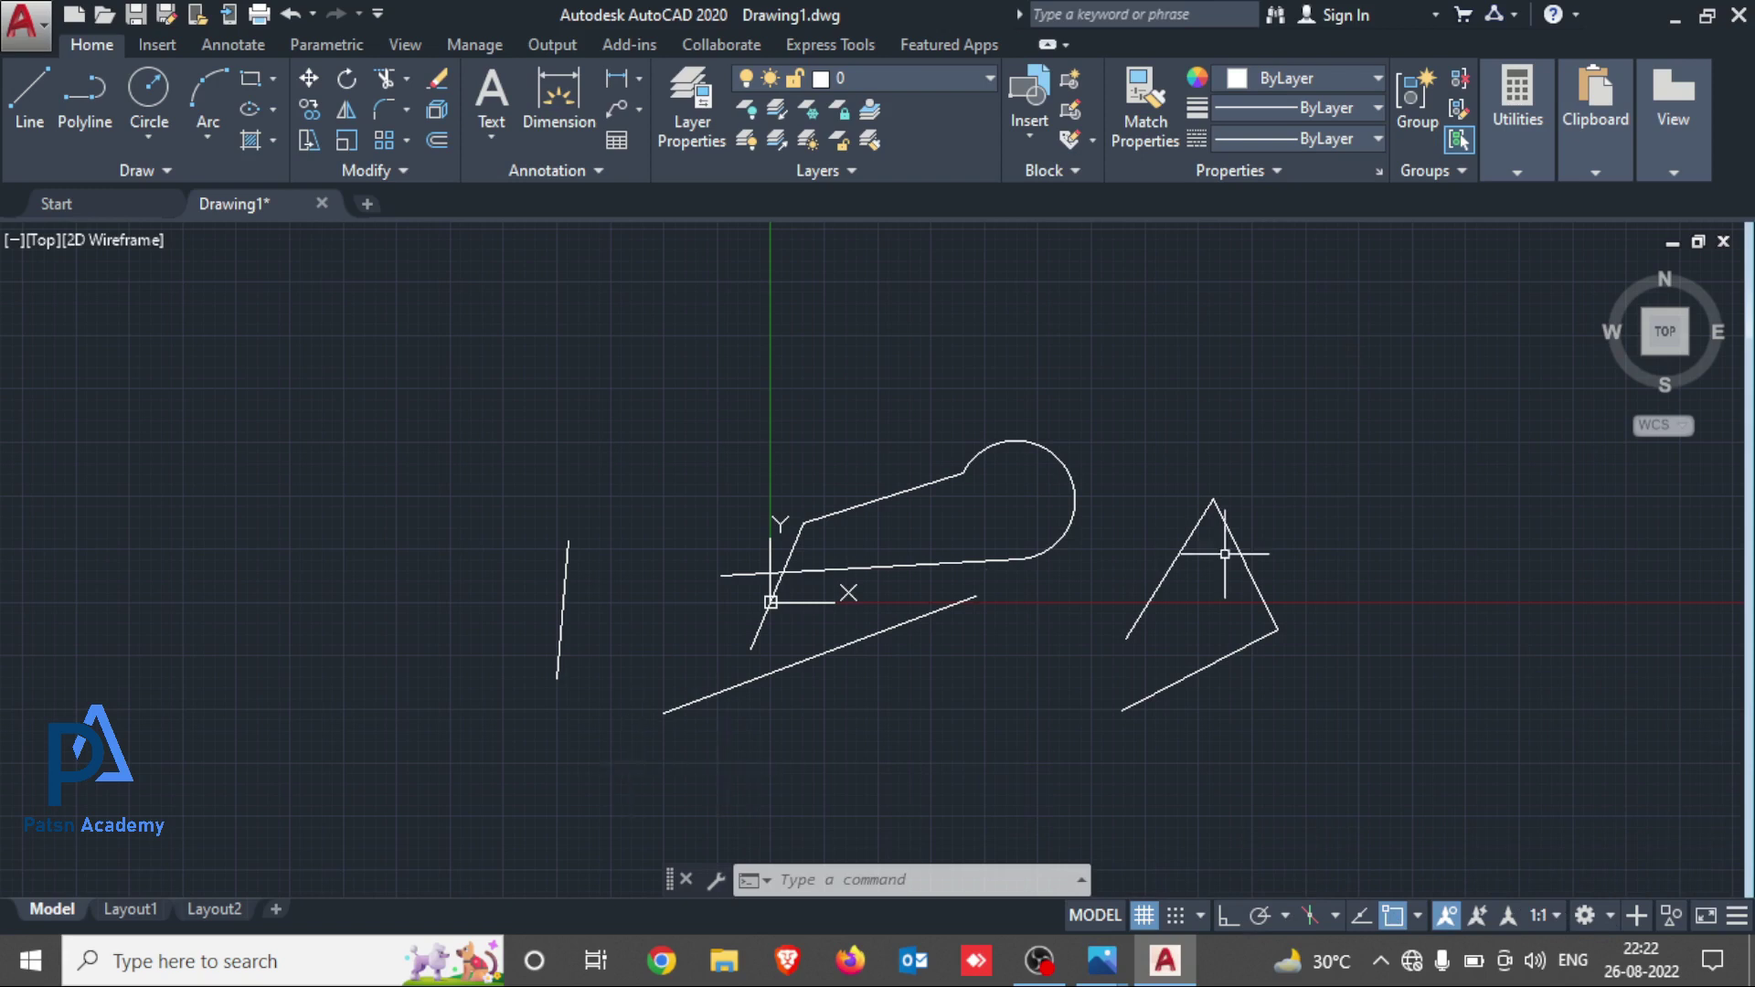
click(1349, 324)
click(444, 781)
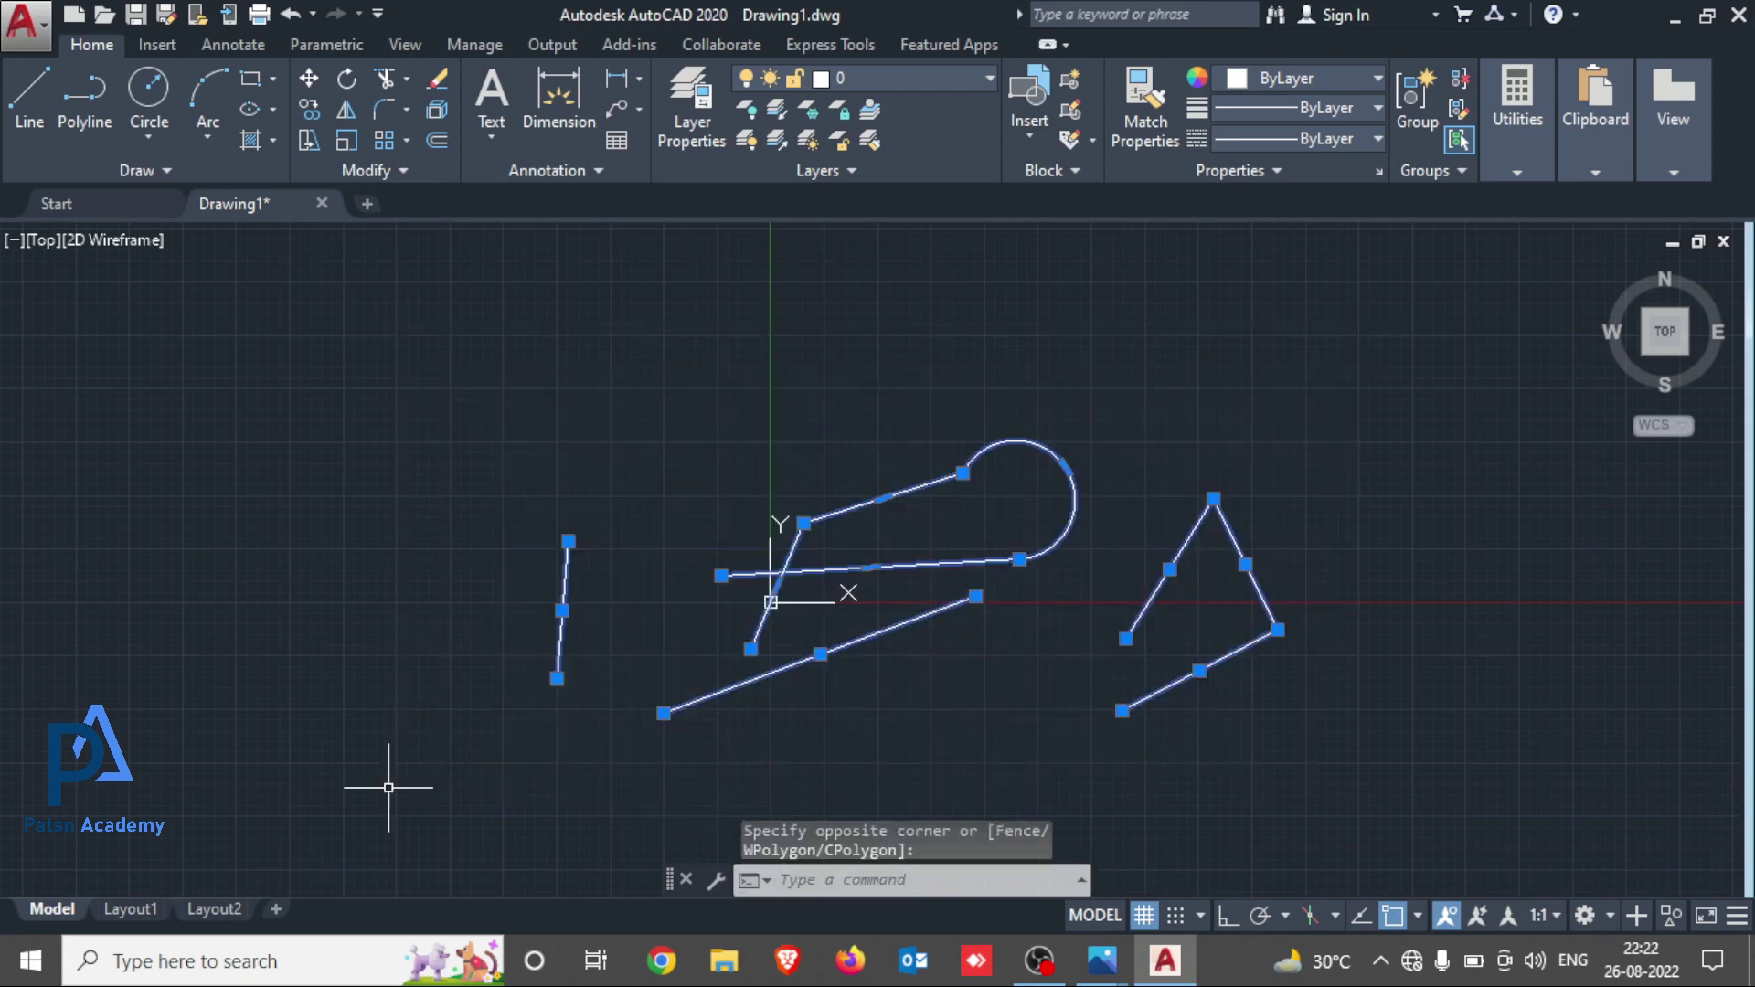
key(Delete)
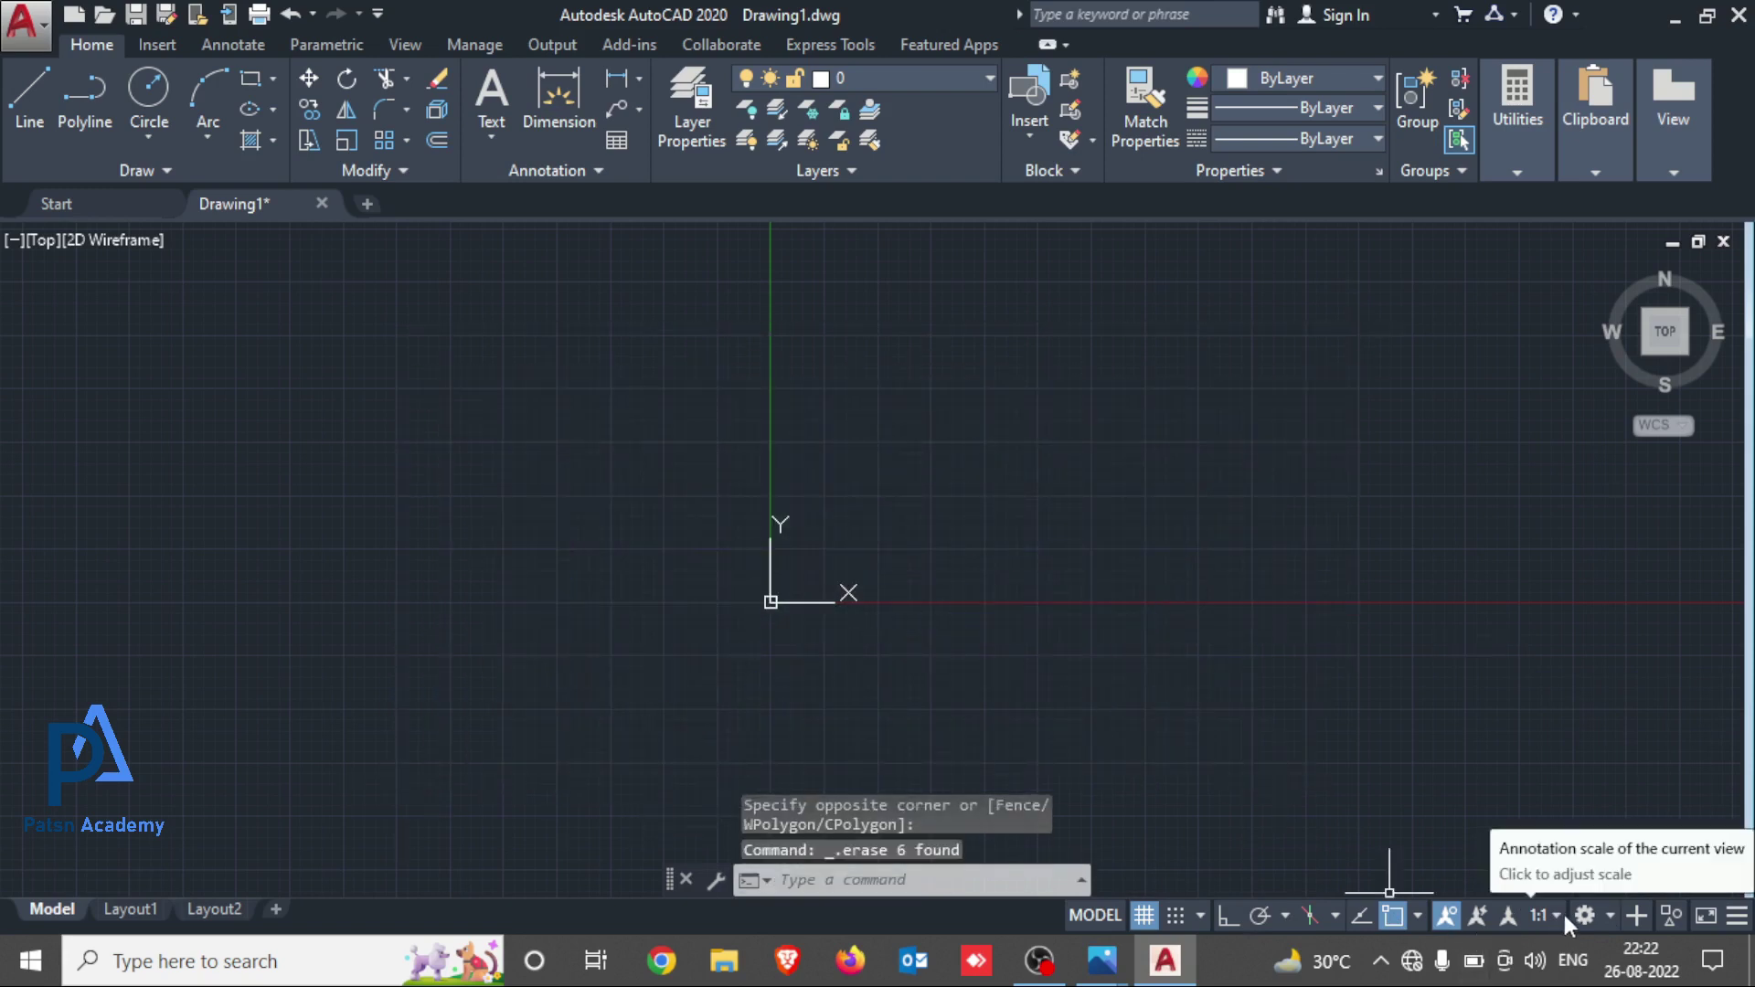
Draw a small circle just right of the origin and switch to the 3D Basics workspace
click(149, 91)
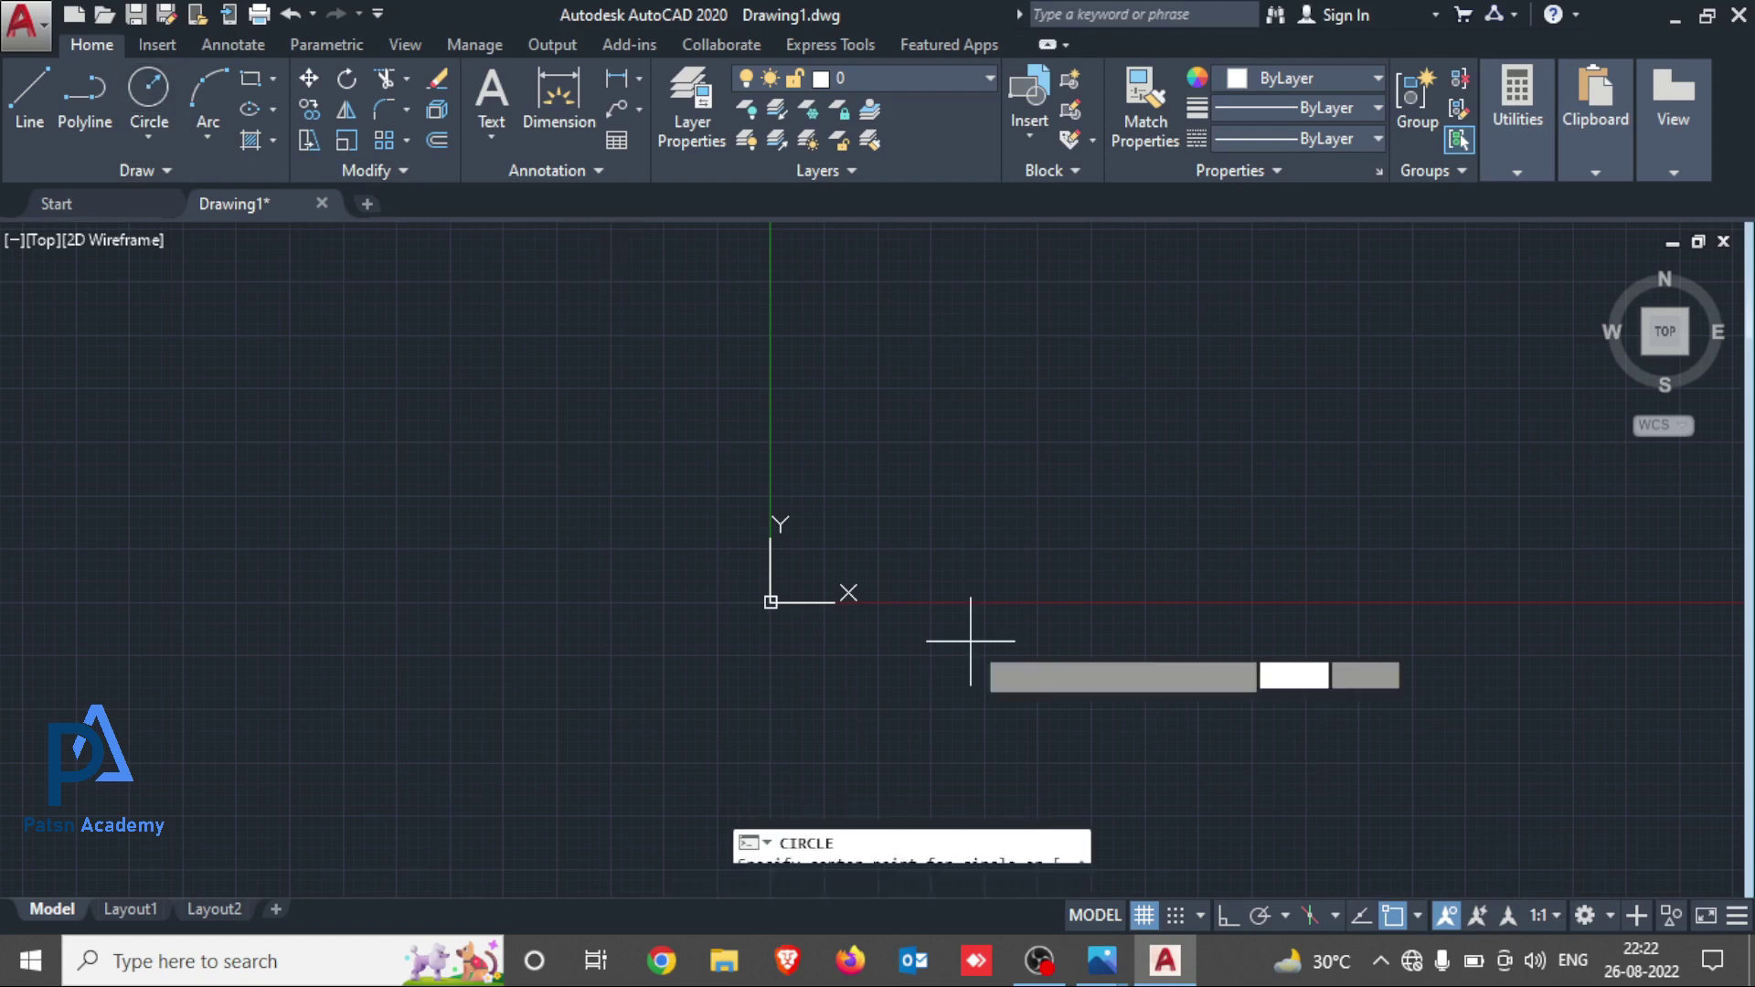
click(887, 519)
click(932, 578)
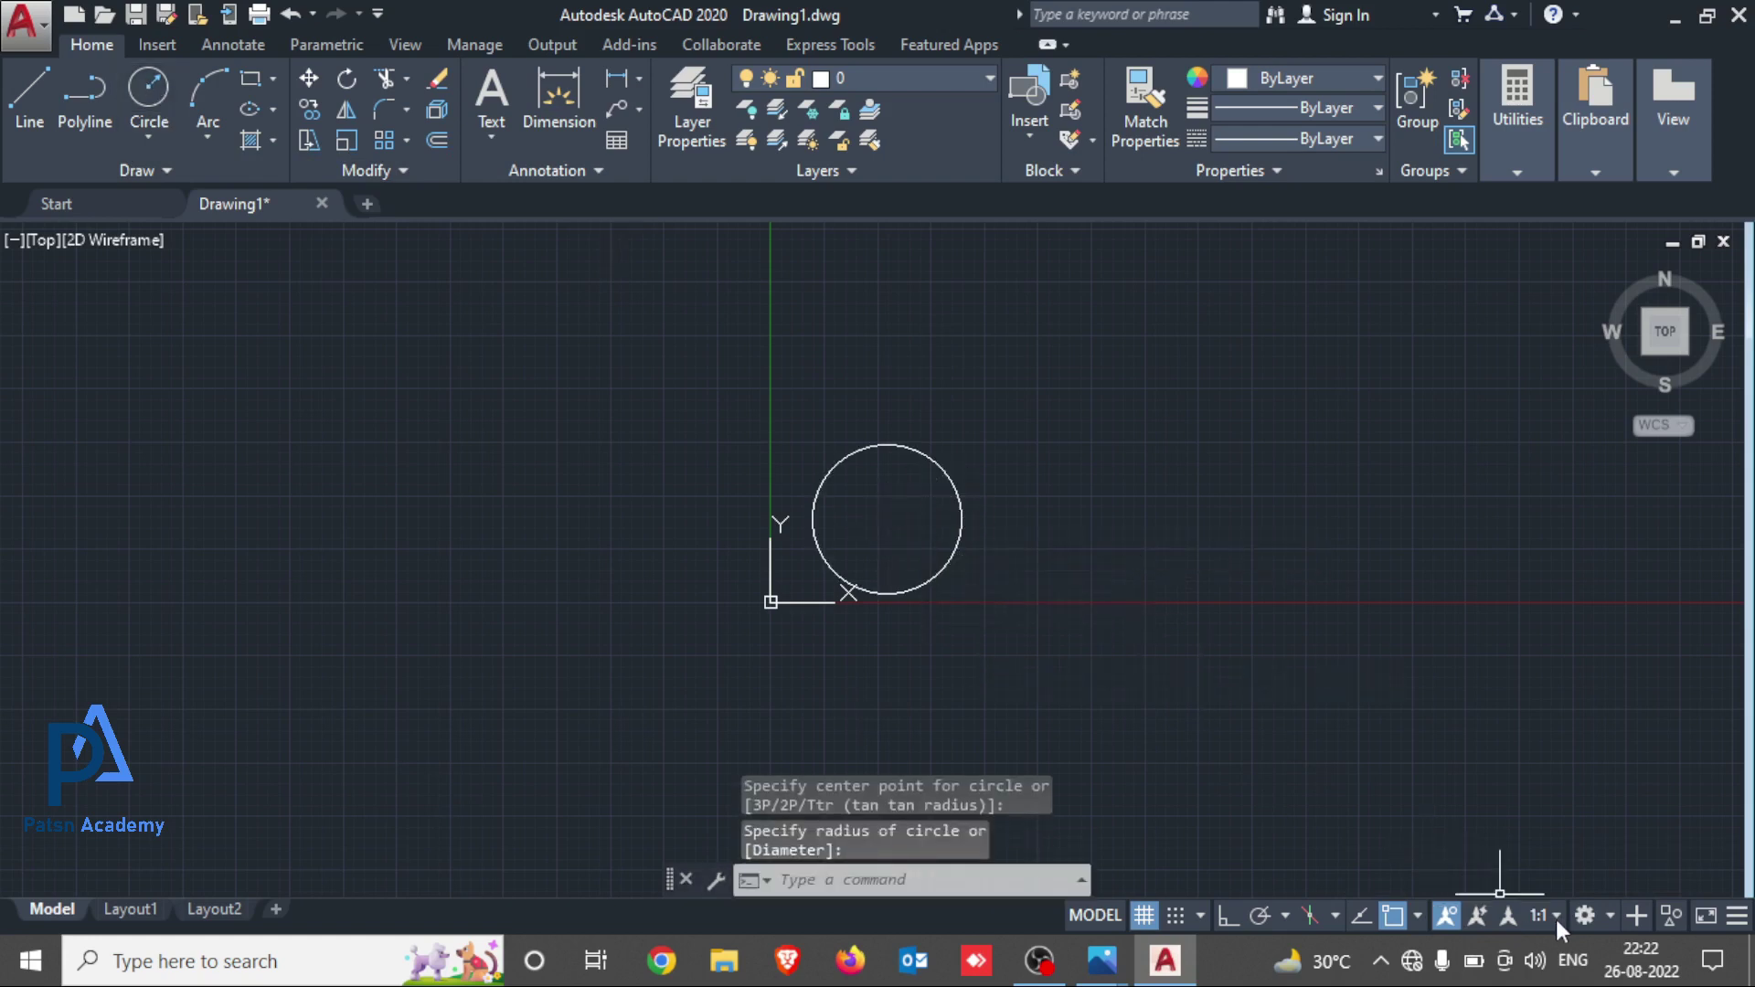
click(1584, 920)
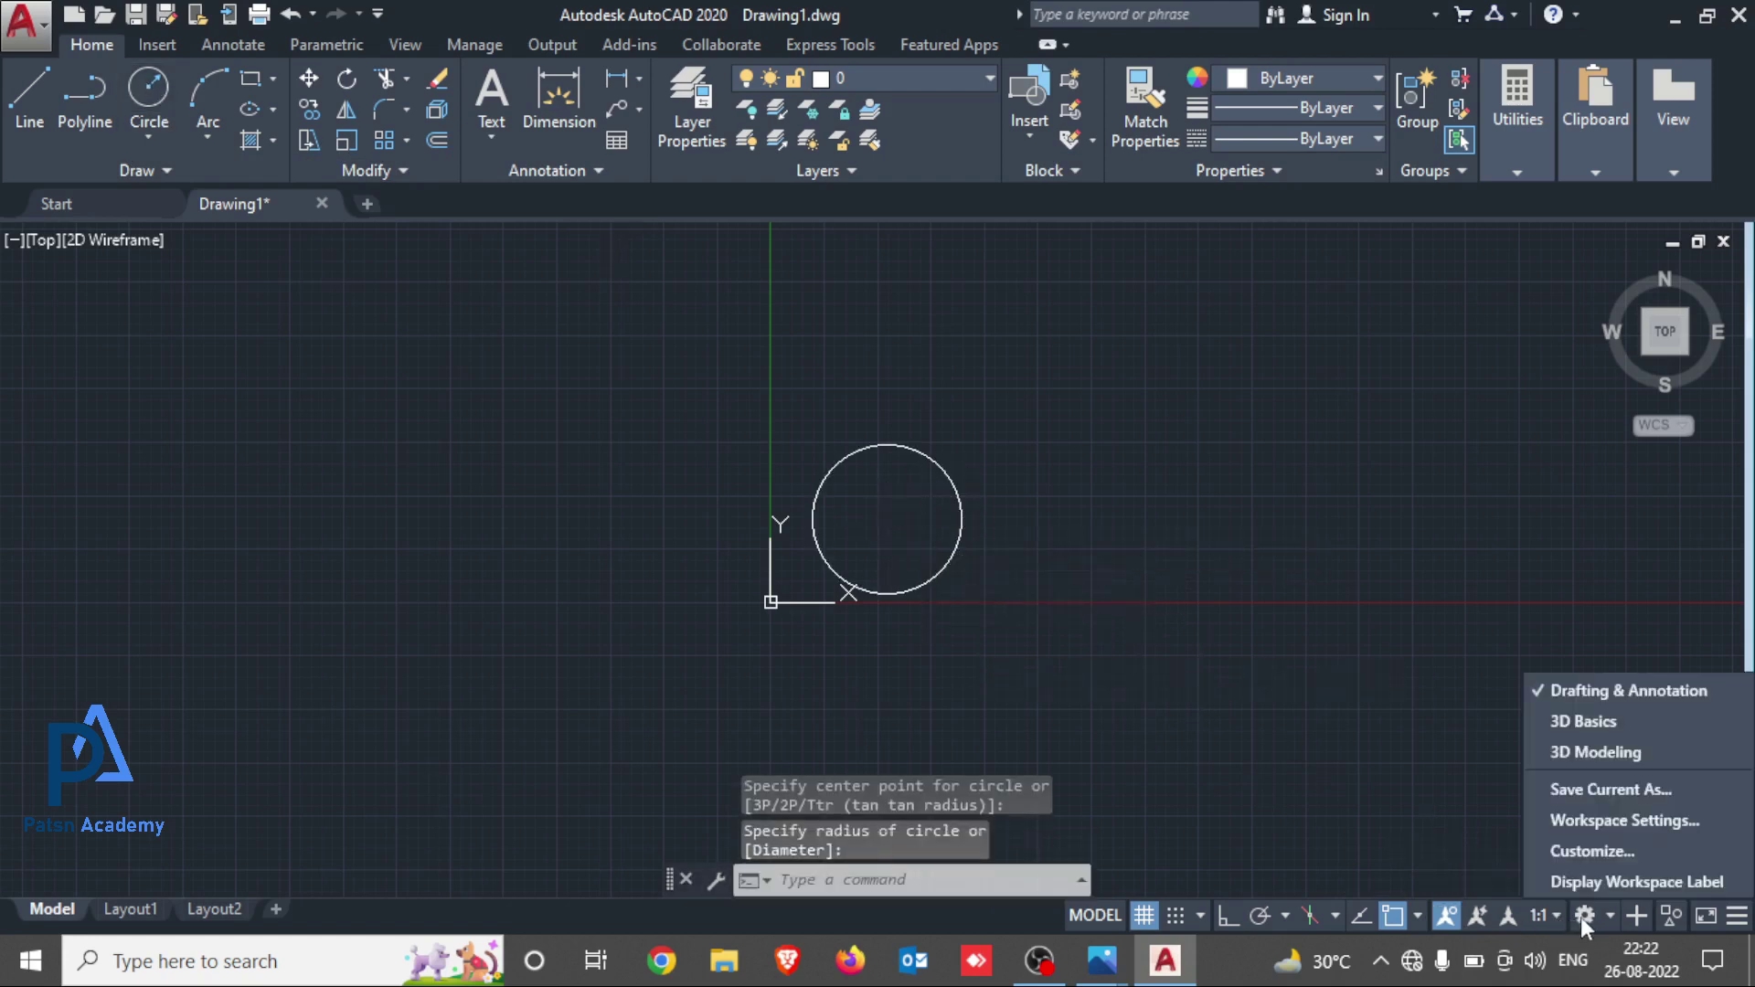
click(1581, 726)
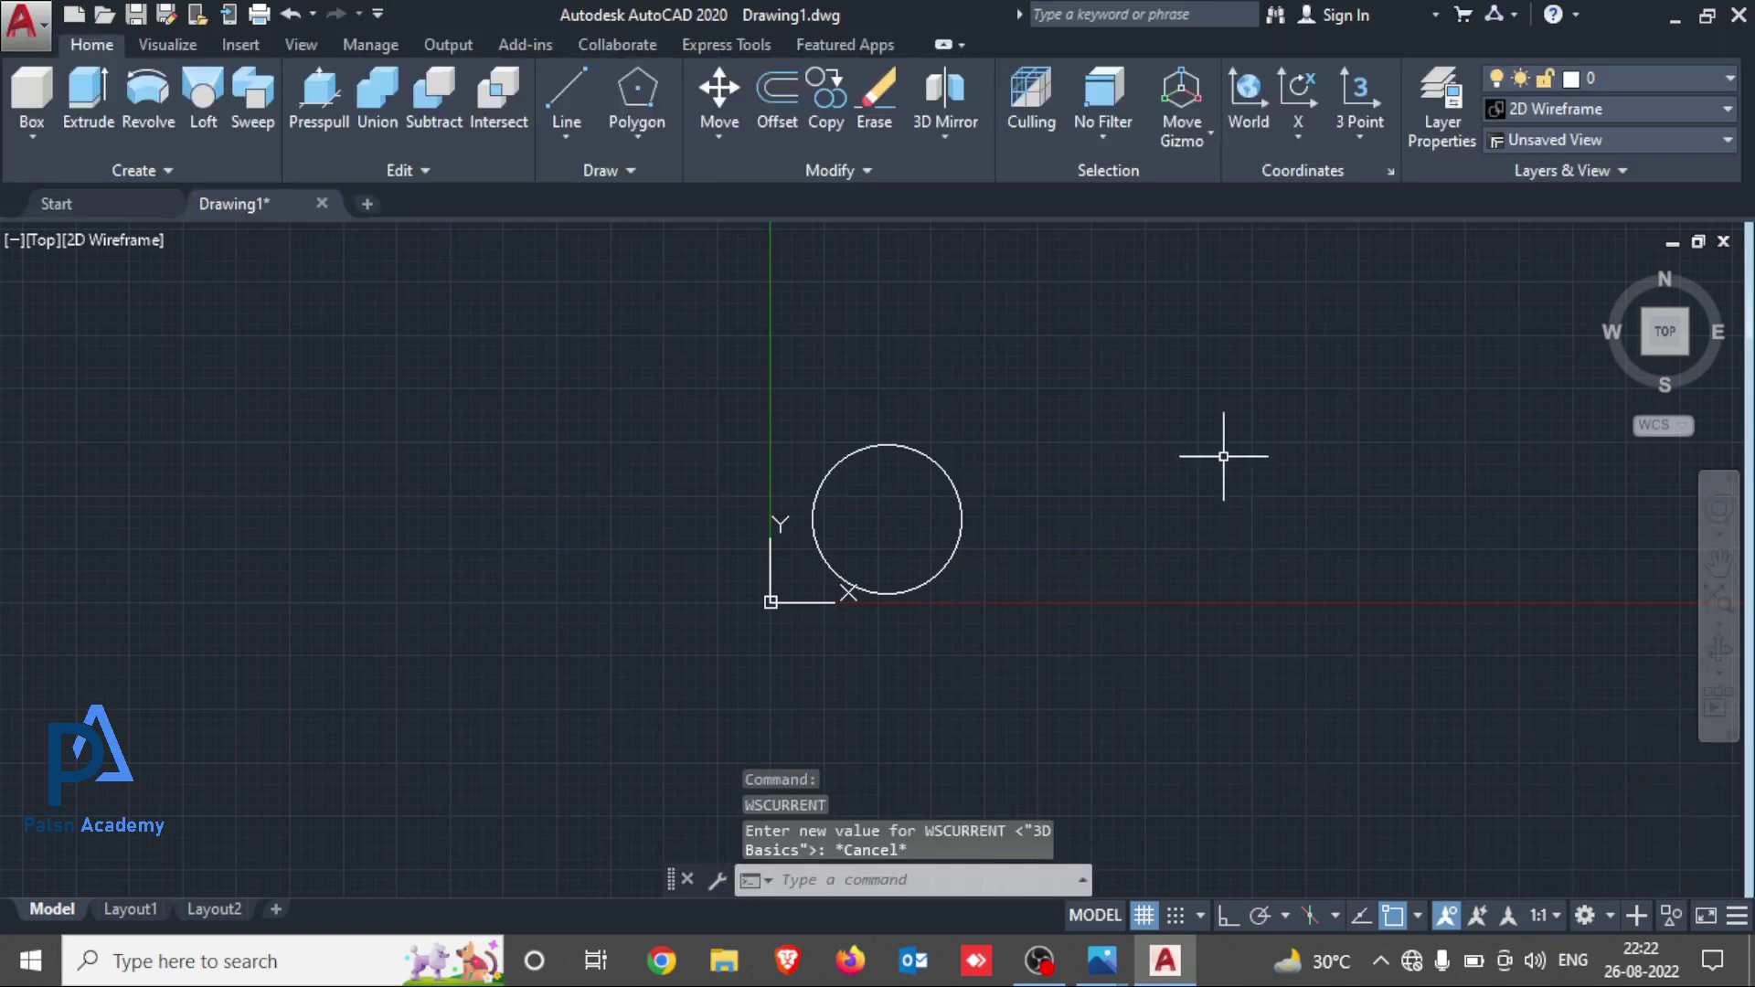
Switch to SW Isometric view and extrude the circle upward into a solid cylinder
mouse_move(1663, 332)
click(1644, 353)
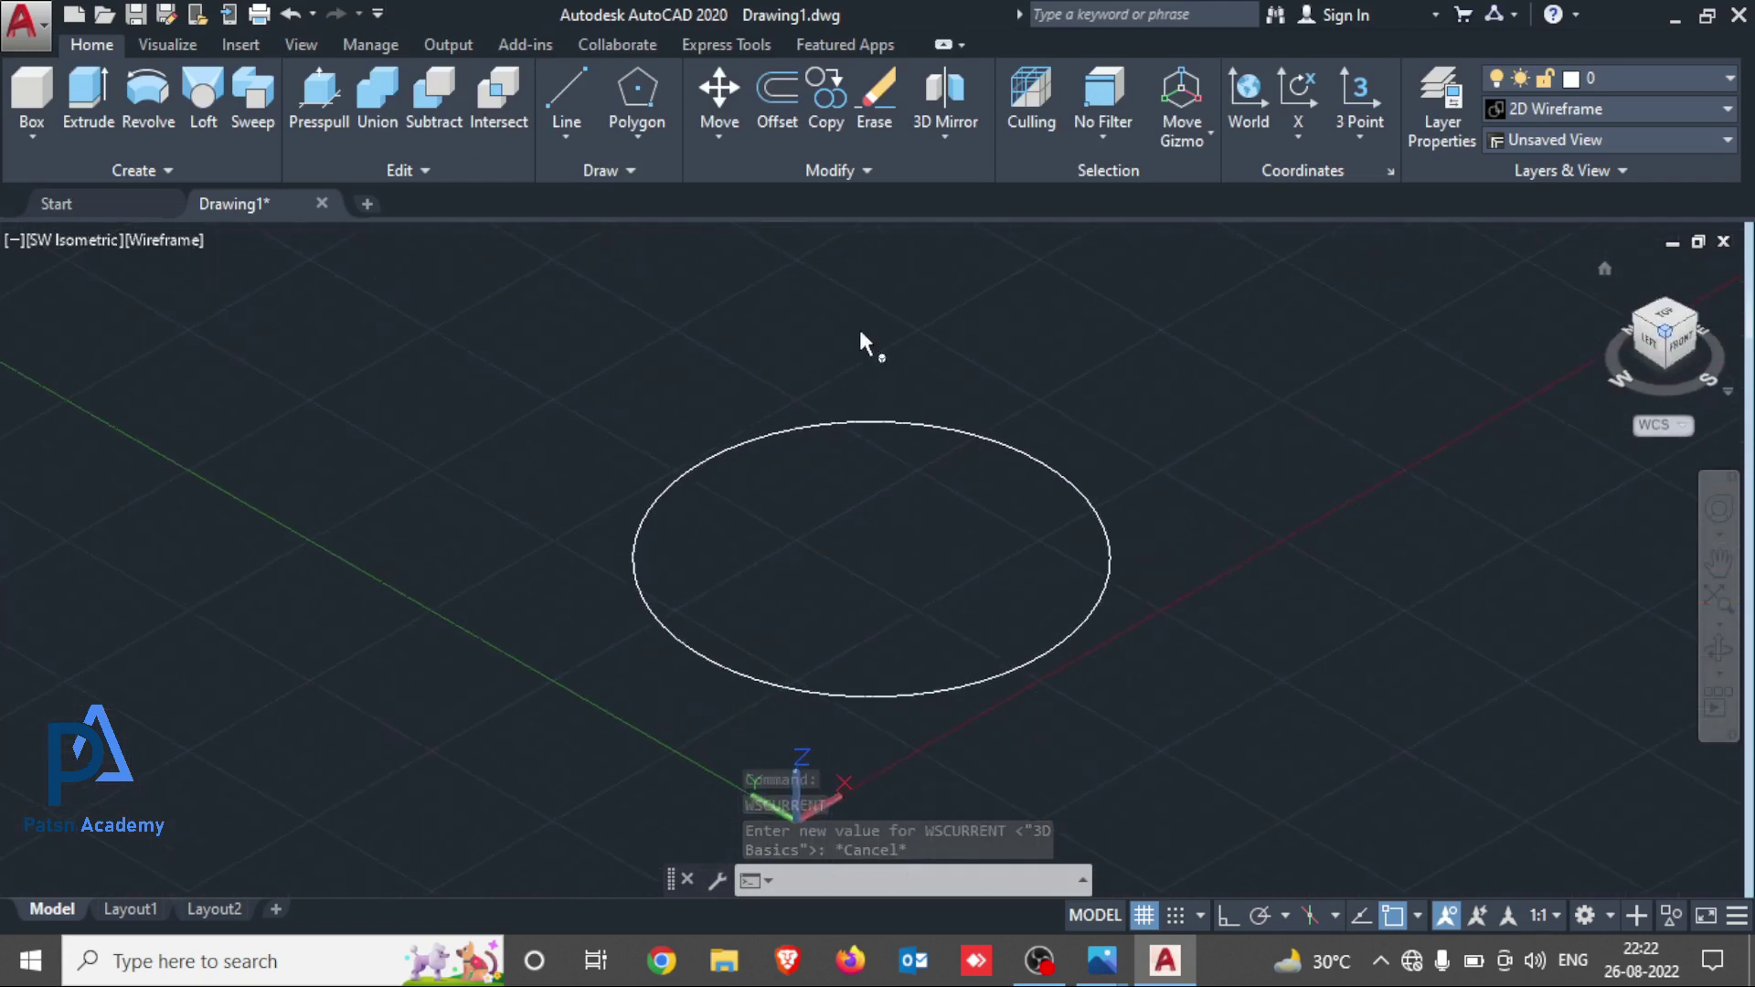
click(681, 634)
key(Return)
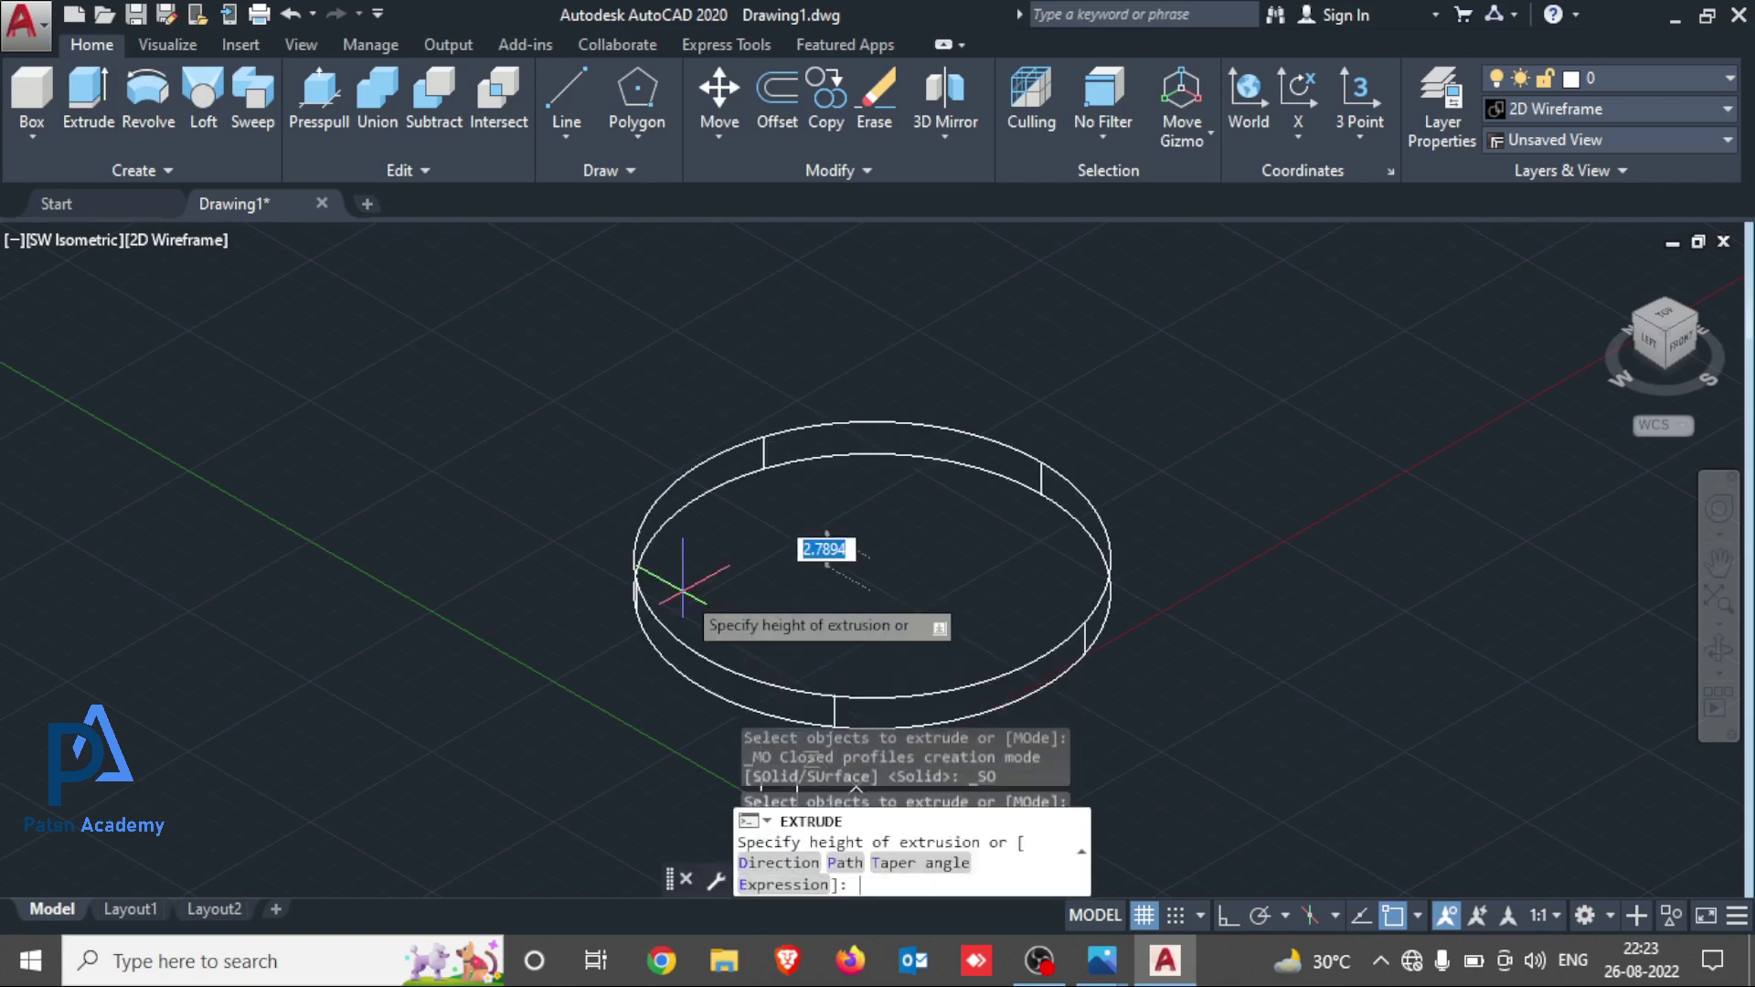
click(937, 420)
scroll(838, 592, down, 2)
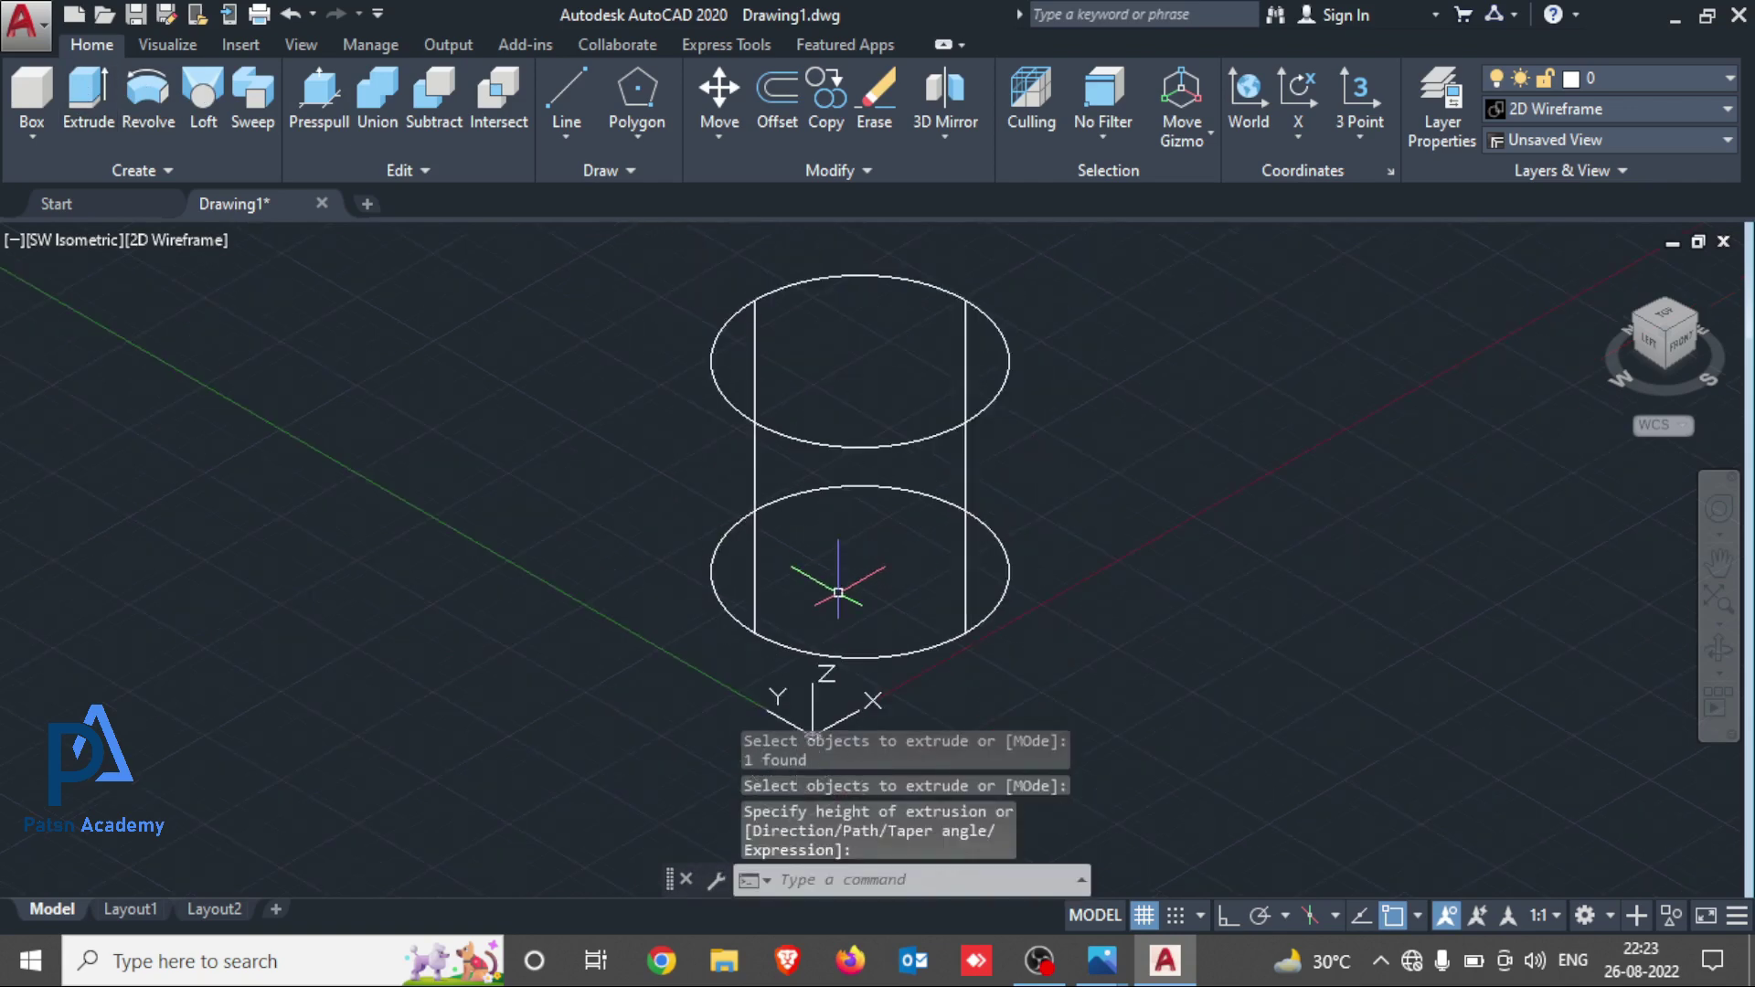
key(Escape)
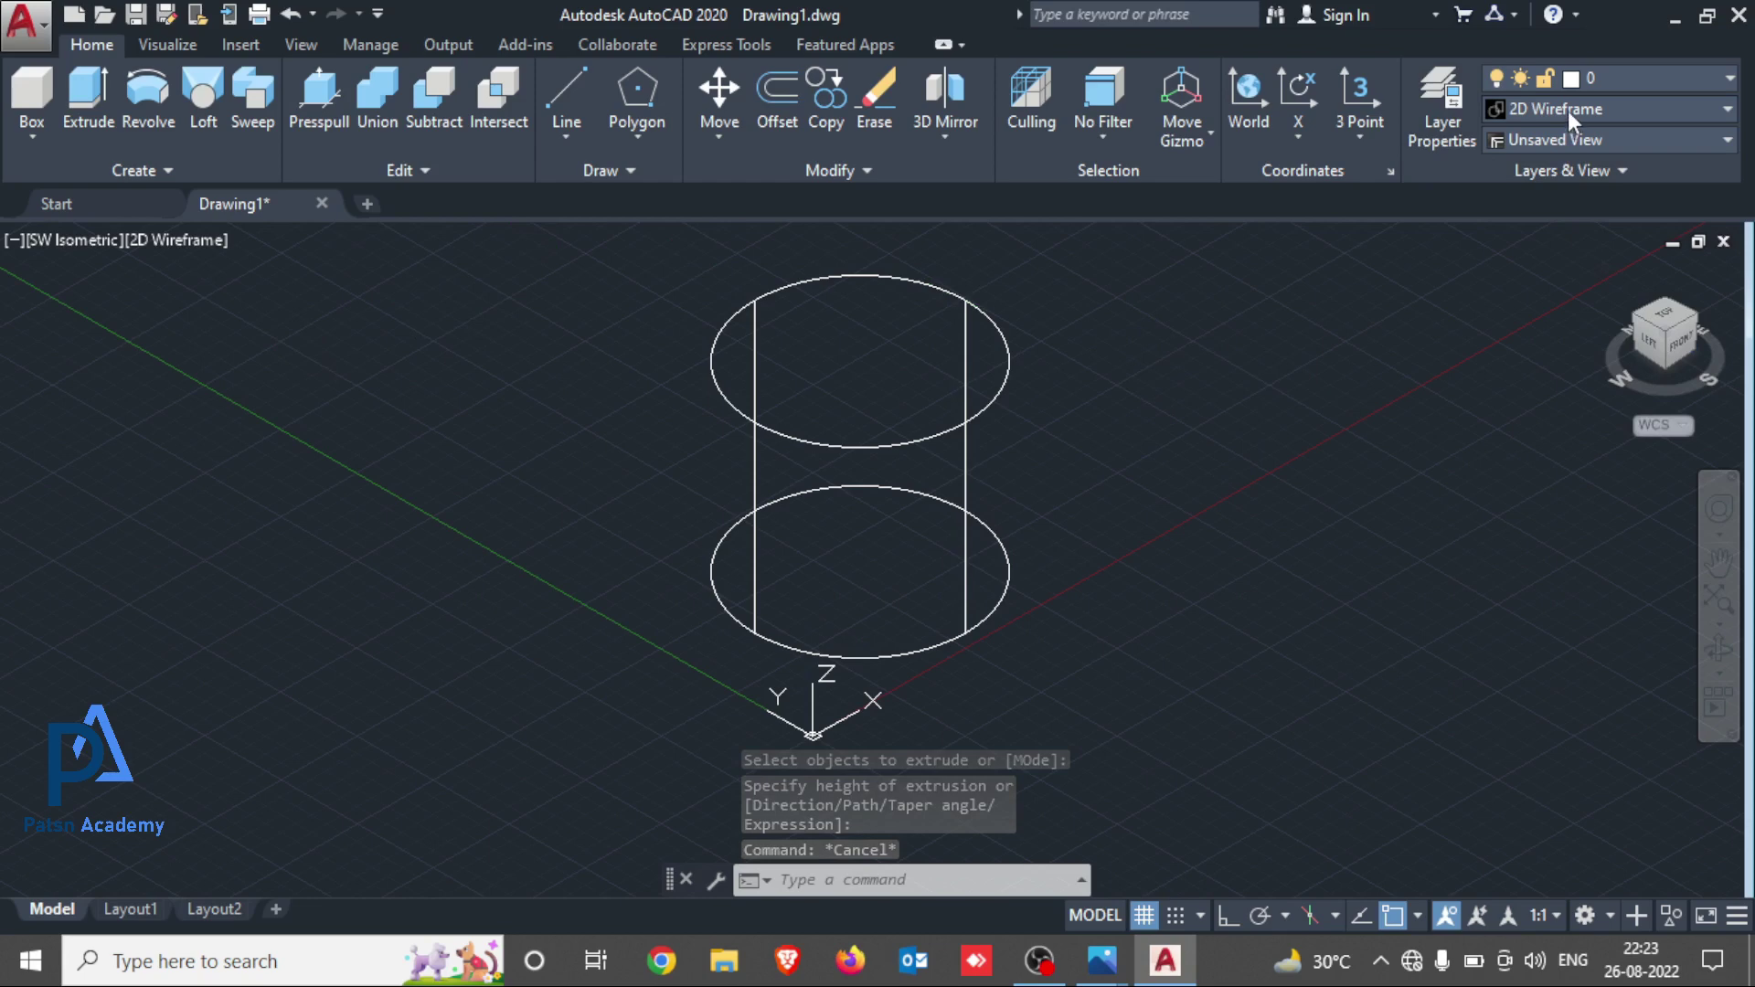
Show the cylinder in Shades of Gray, then in the Hidden visual style
click(1567, 112)
key(Escape)
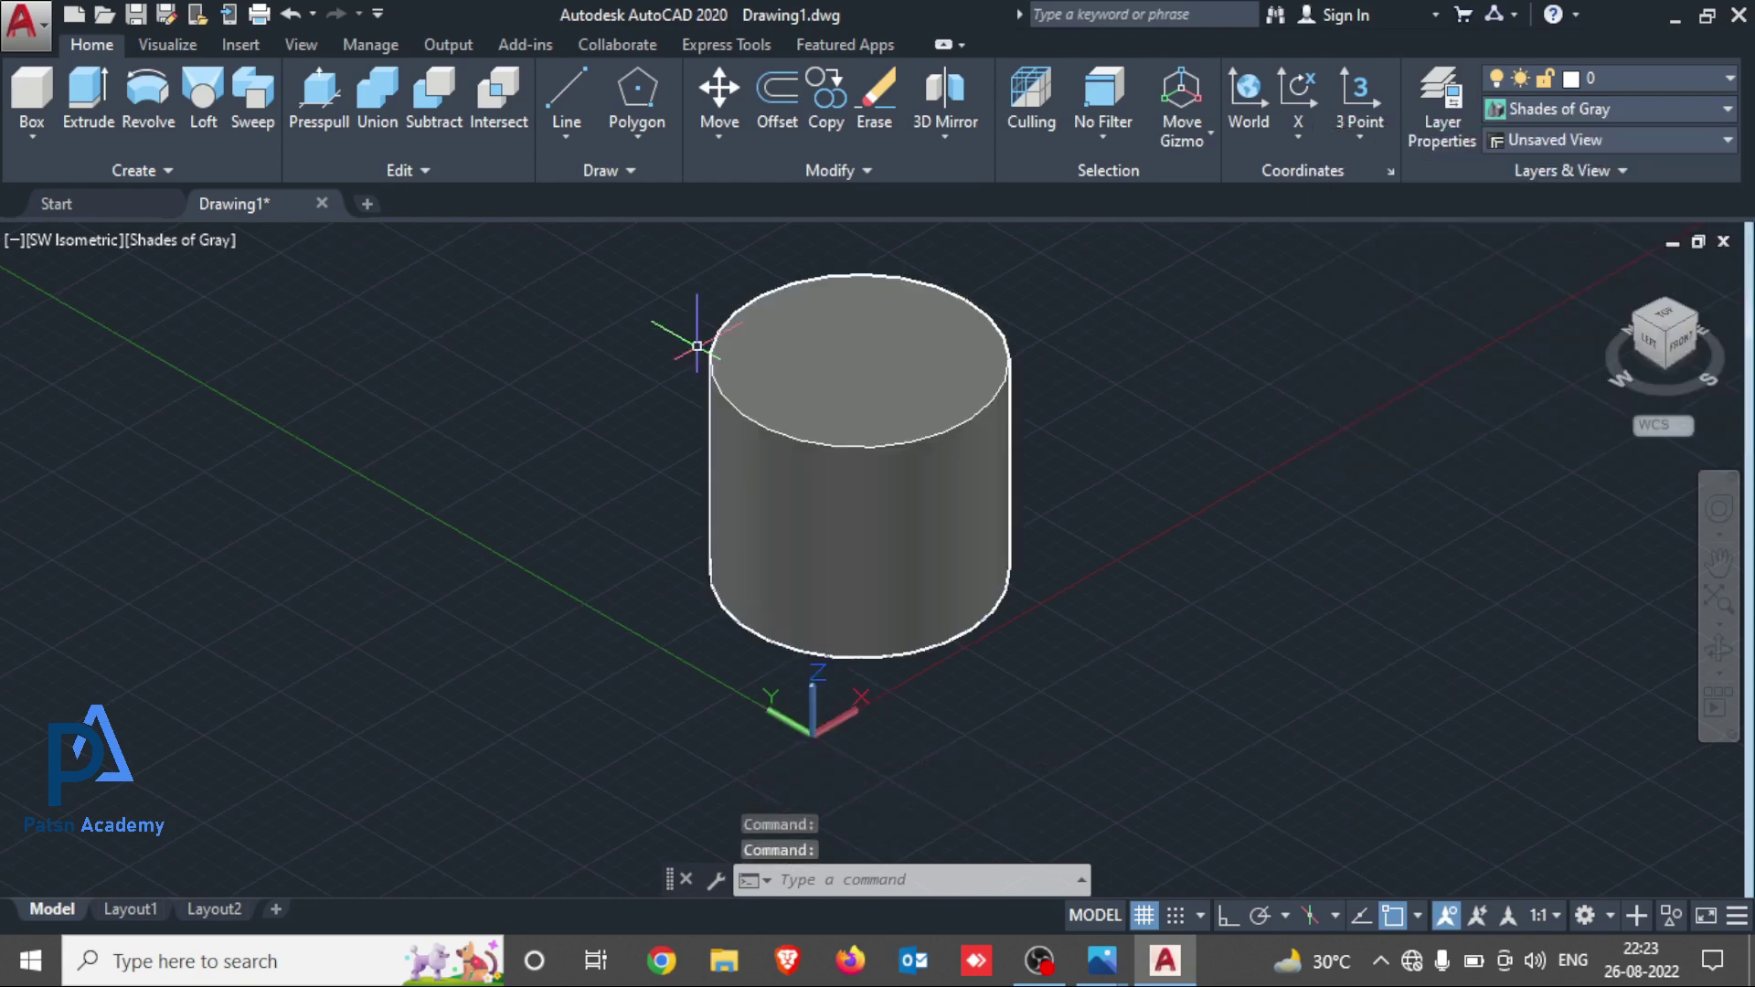
click(167, 238)
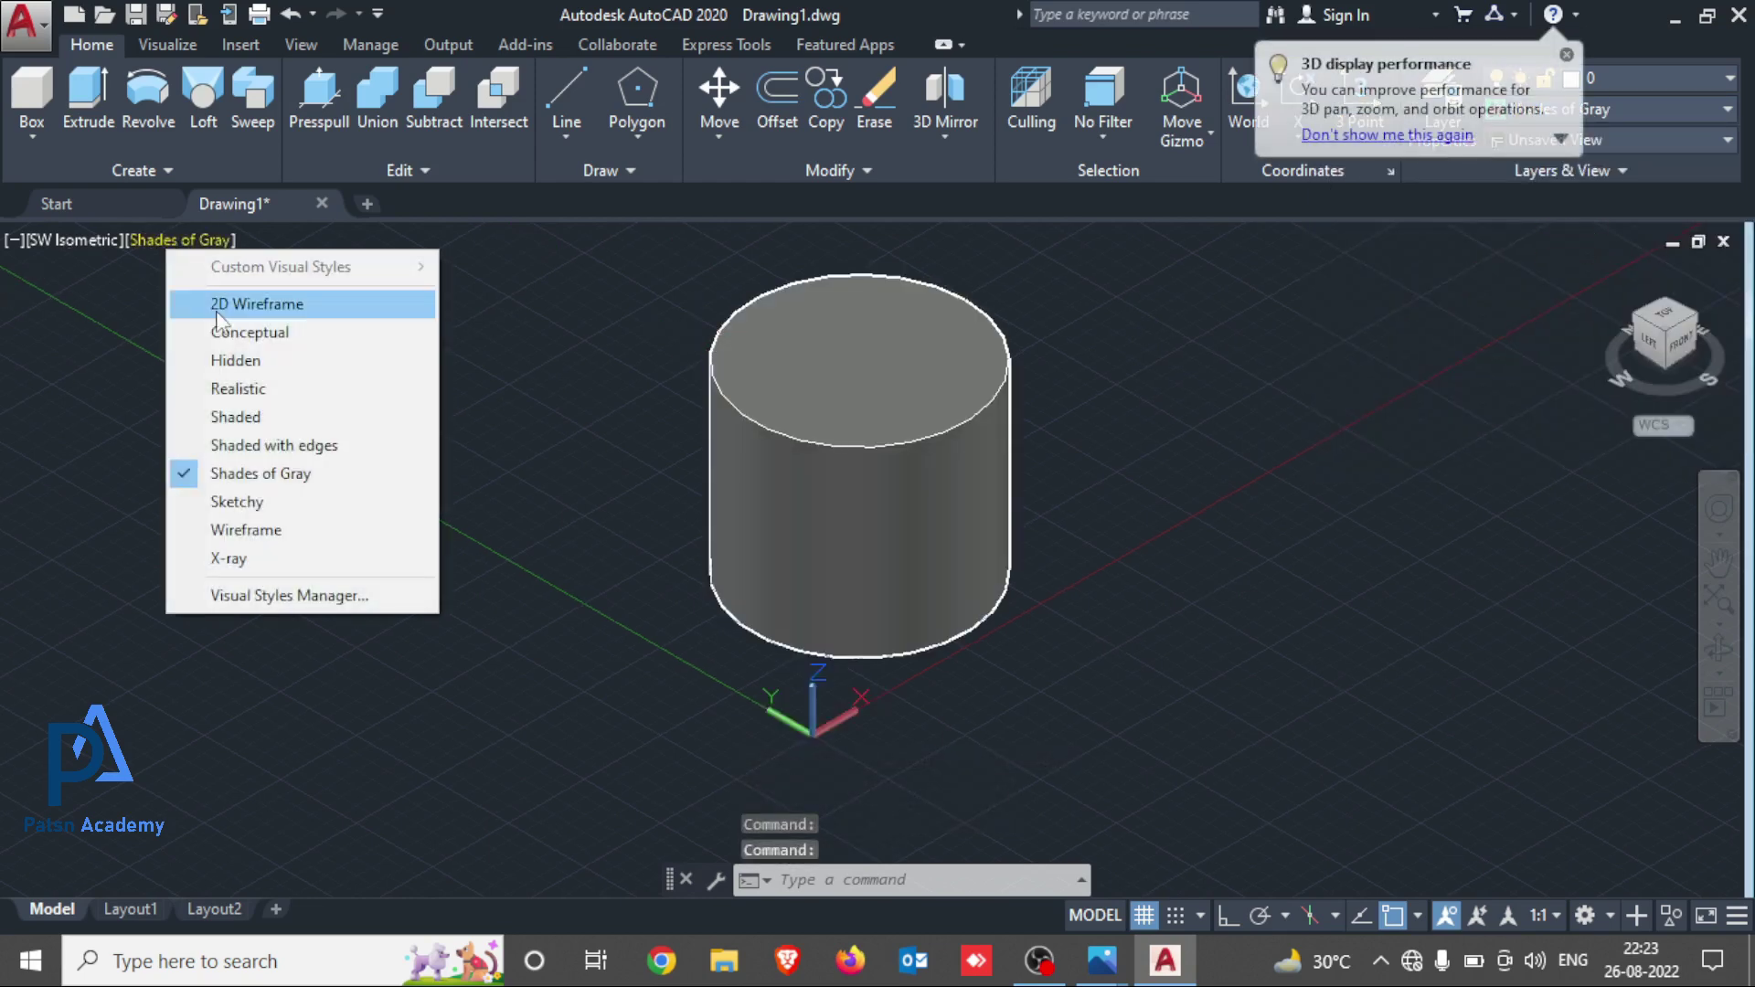
click(236, 360)
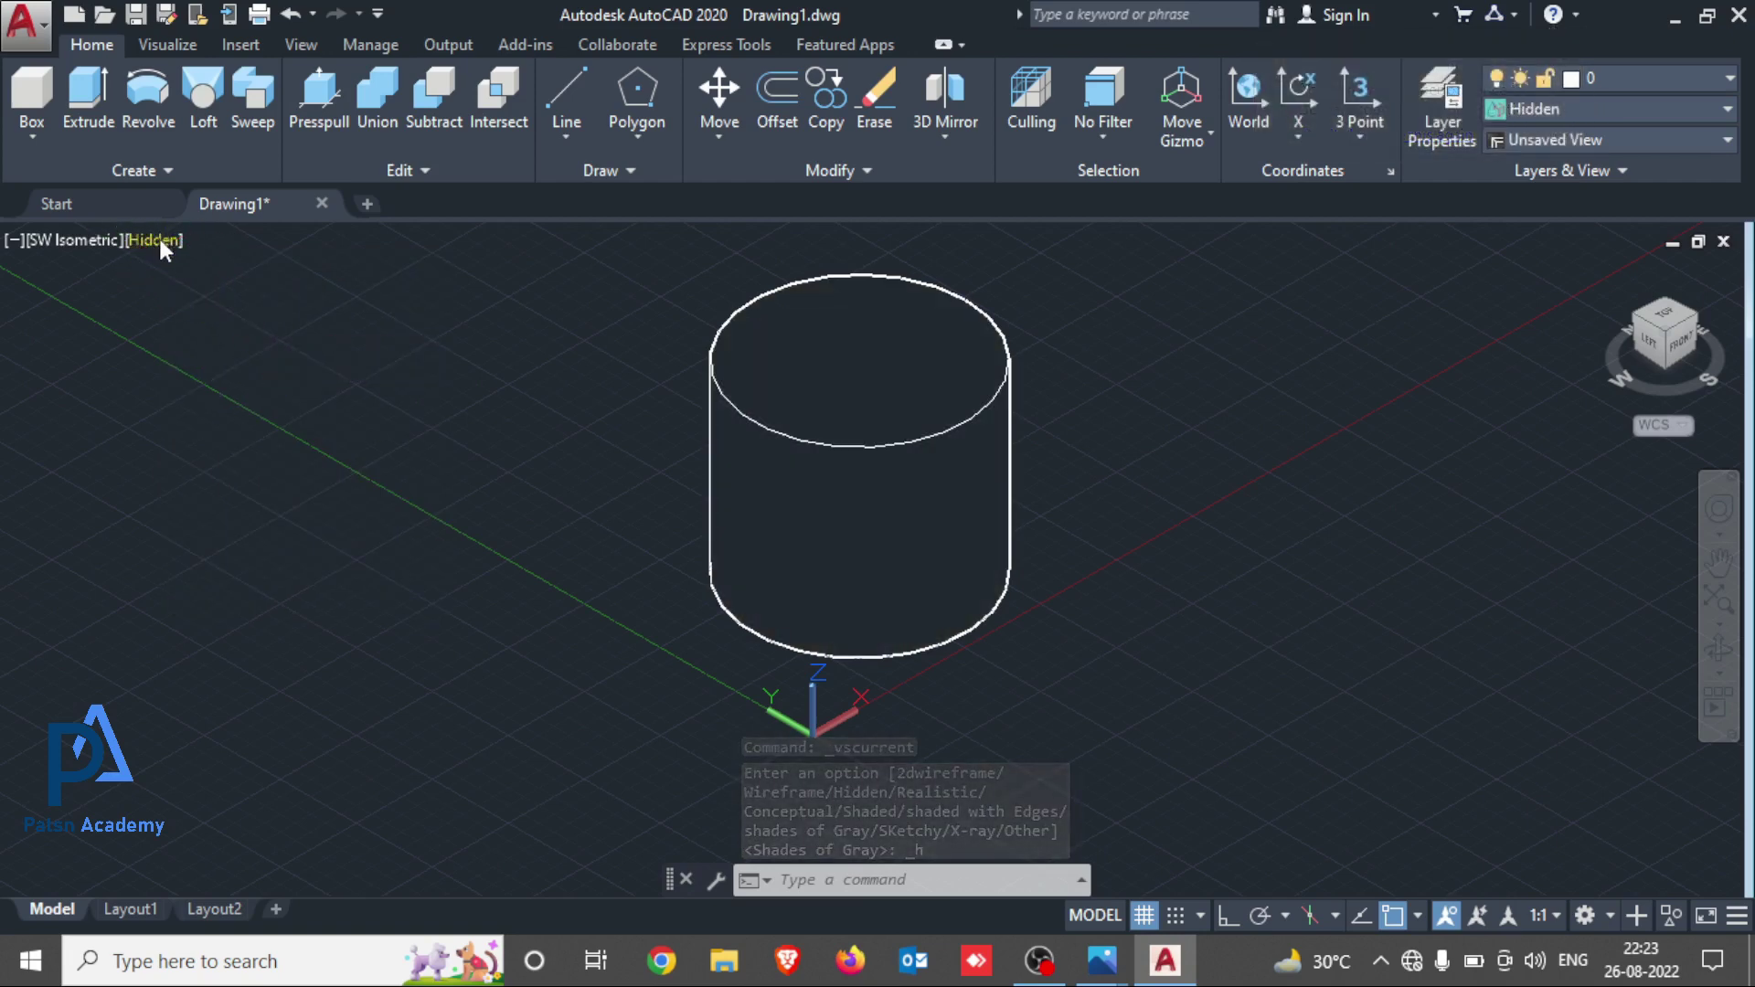
Render the cylinder in the Realistic style and view it from the Bottom
click(157, 240)
click(209, 393)
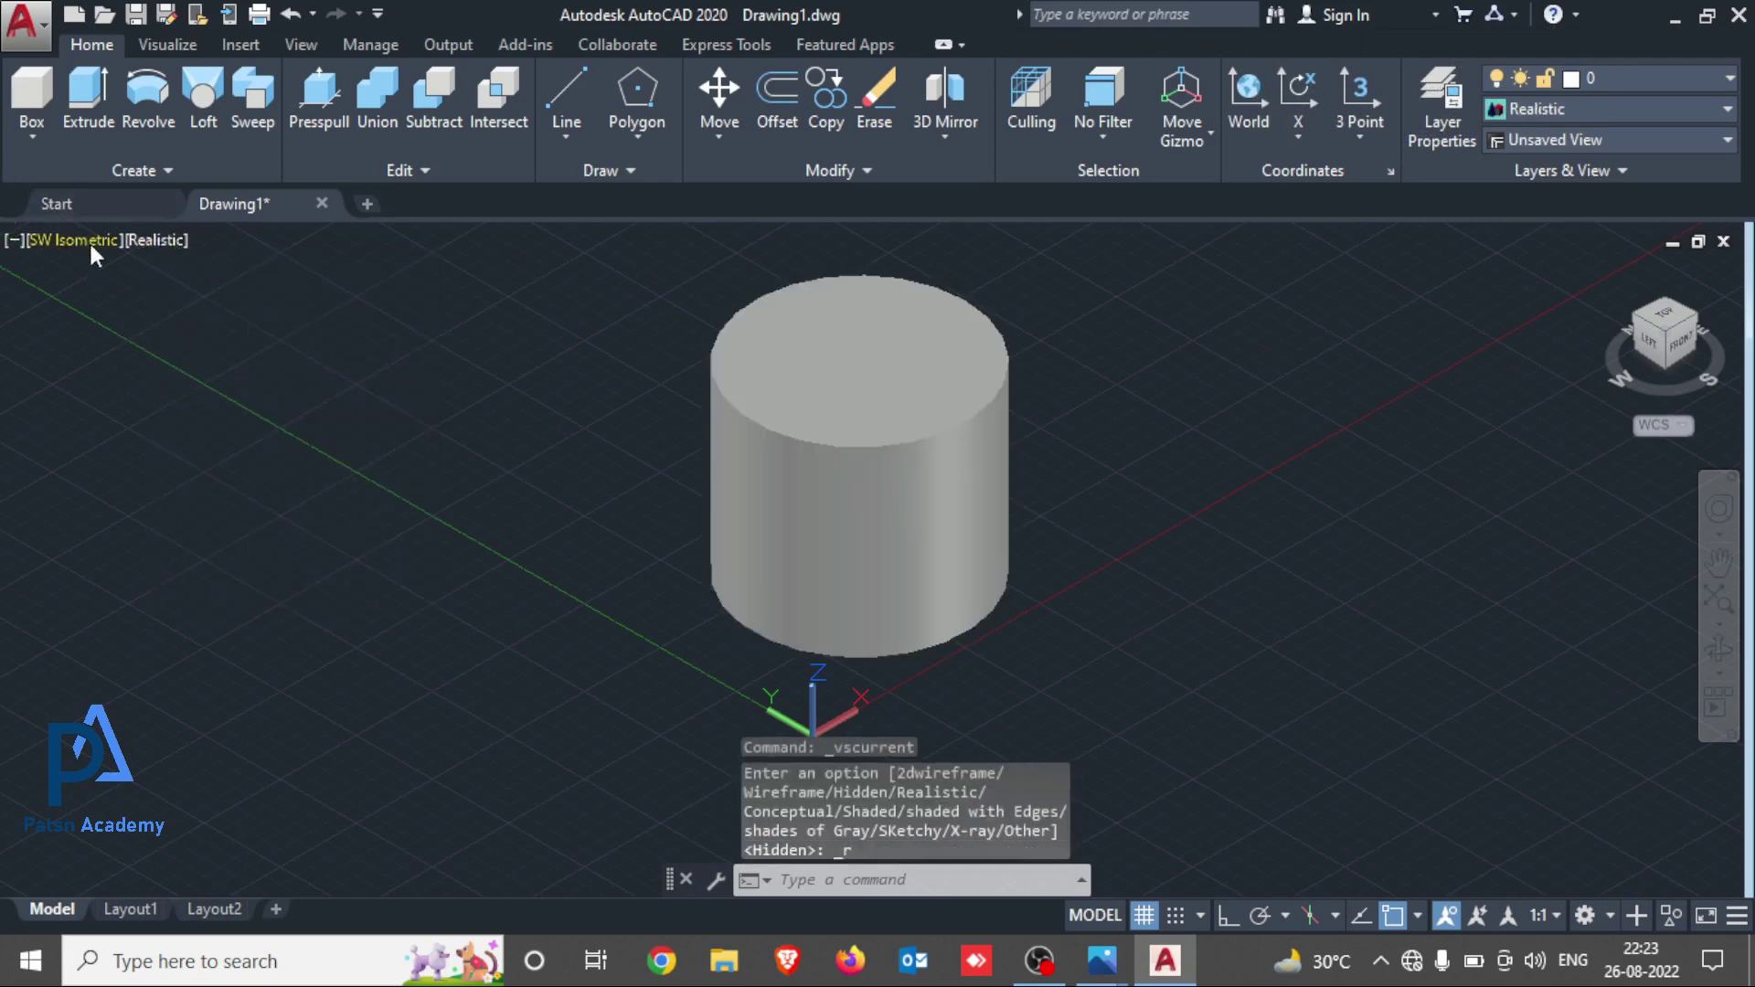
click(91, 242)
click(145, 332)
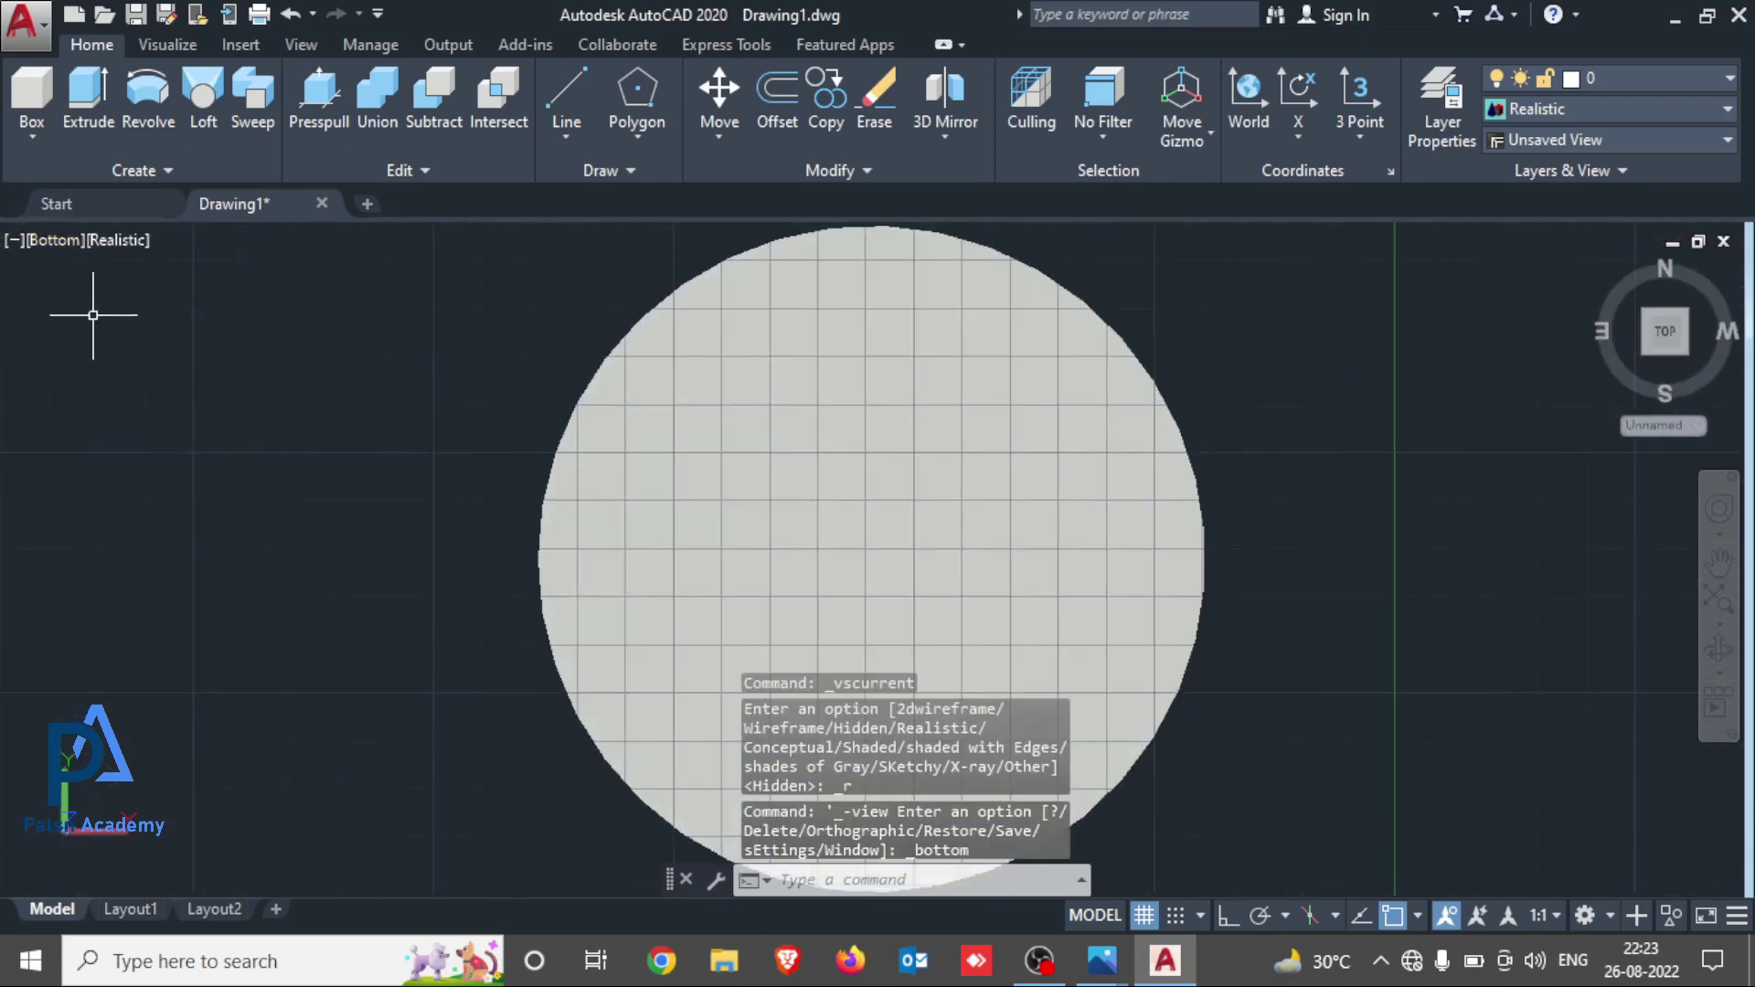
Try the Front preset view, then orbit with the ViewCube so the Realistic cylinder appears end-on from Top
click(62, 241)
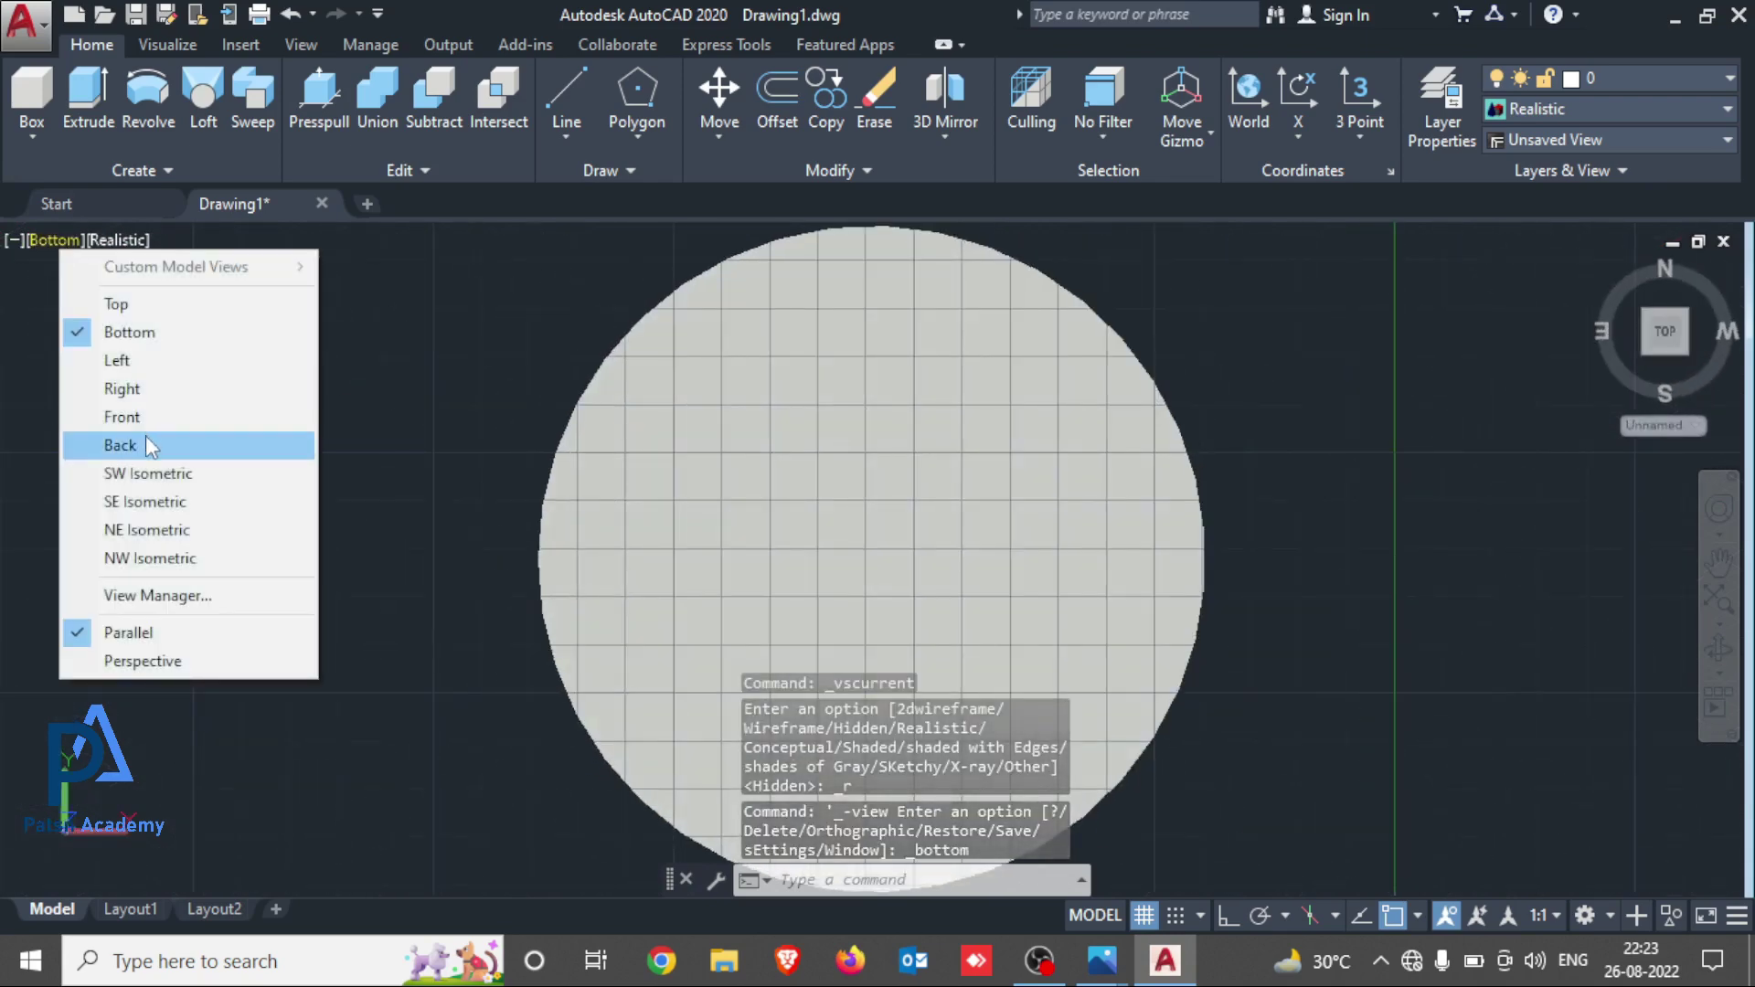
click(164, 417)
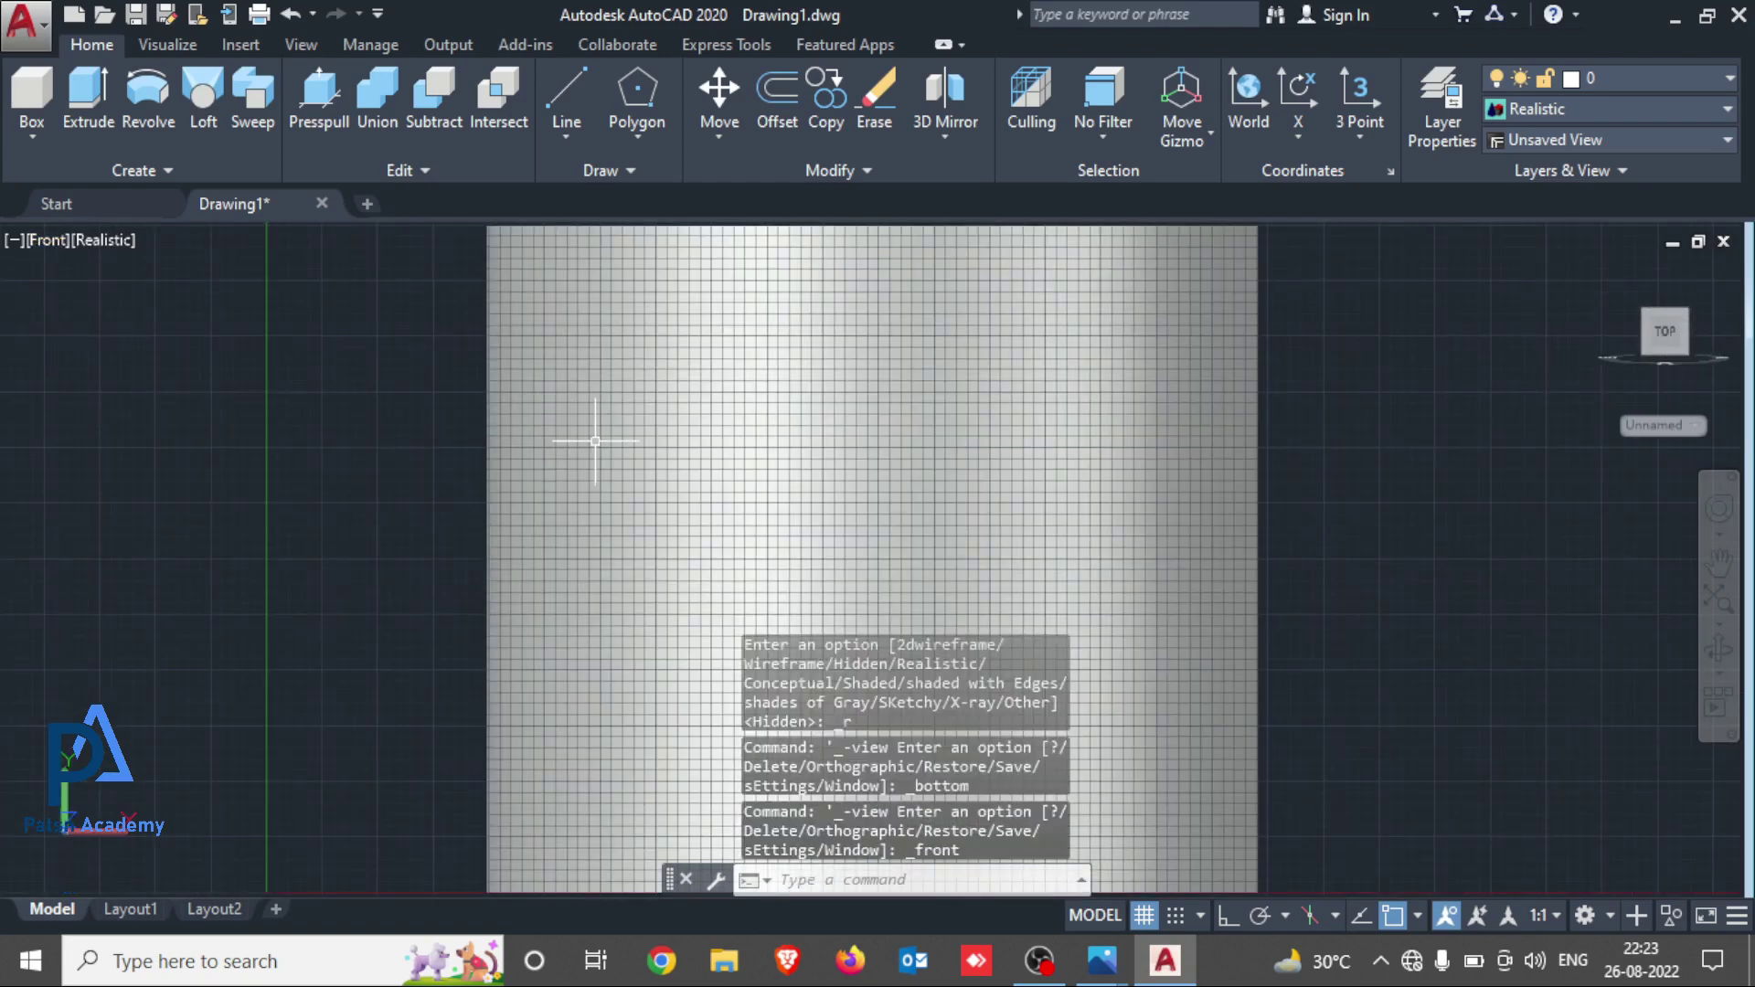
click(53, 244)
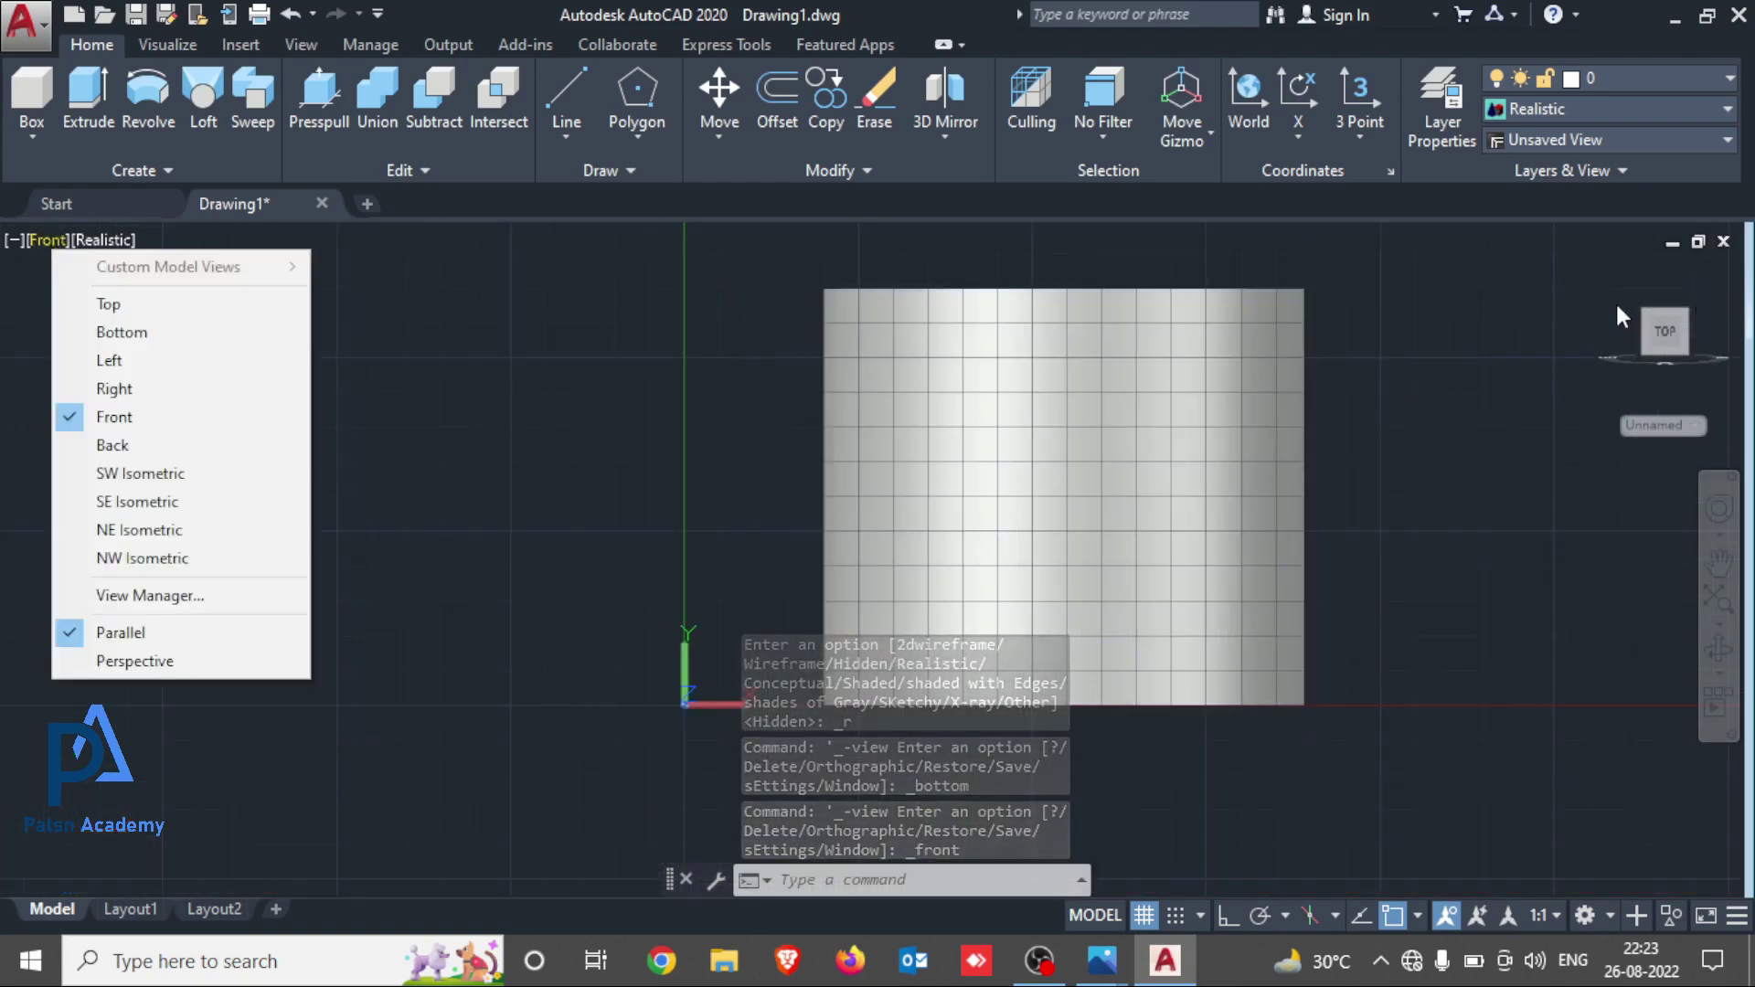
click(1663, 325)
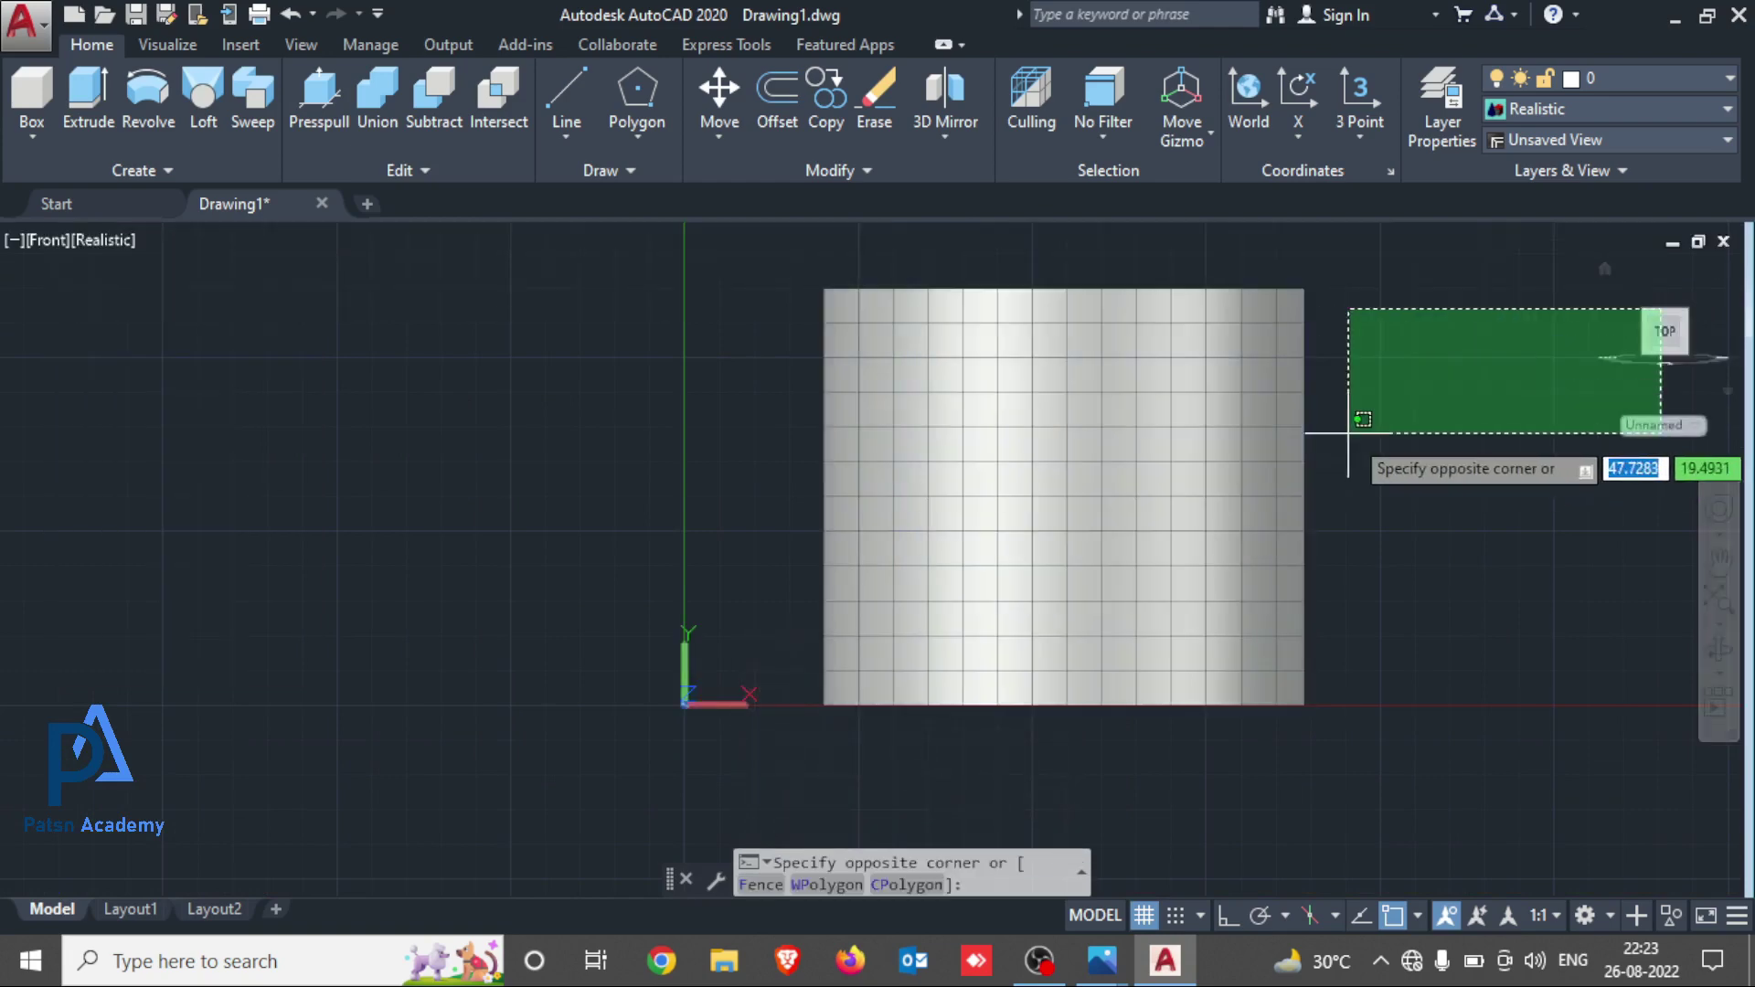
click(1655, 341)
mouse_move(1664, 331)
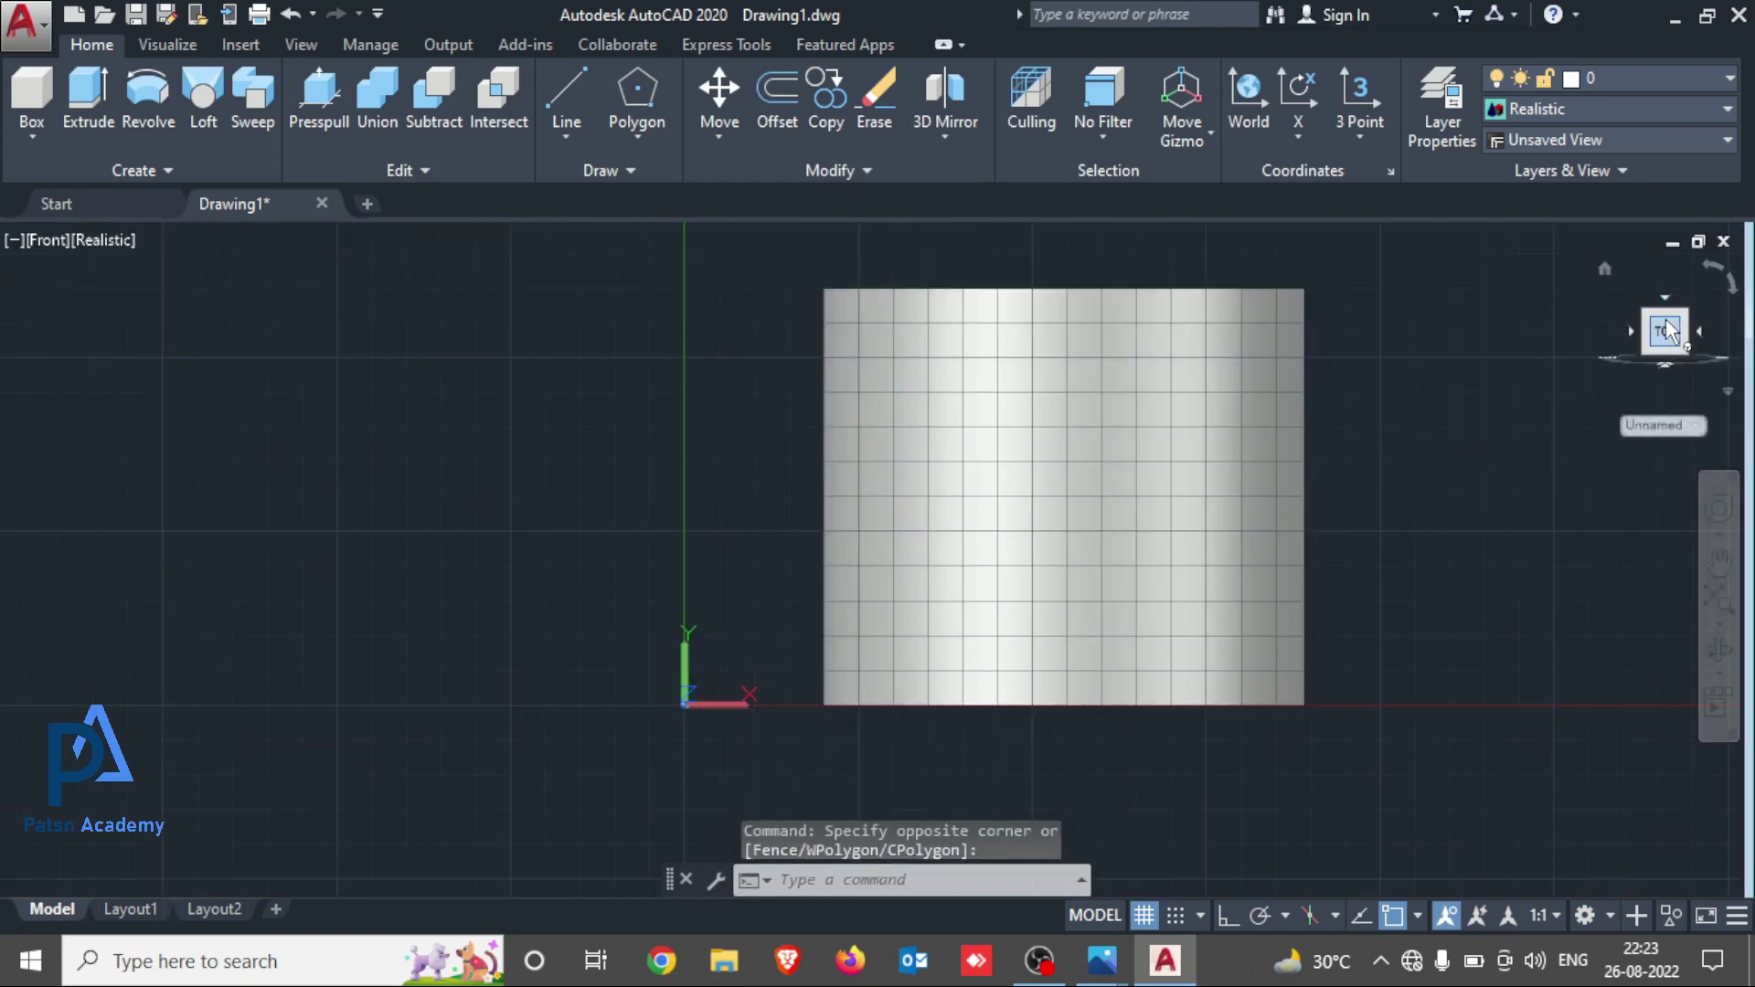
drag(1666, 327, 1398, 374)
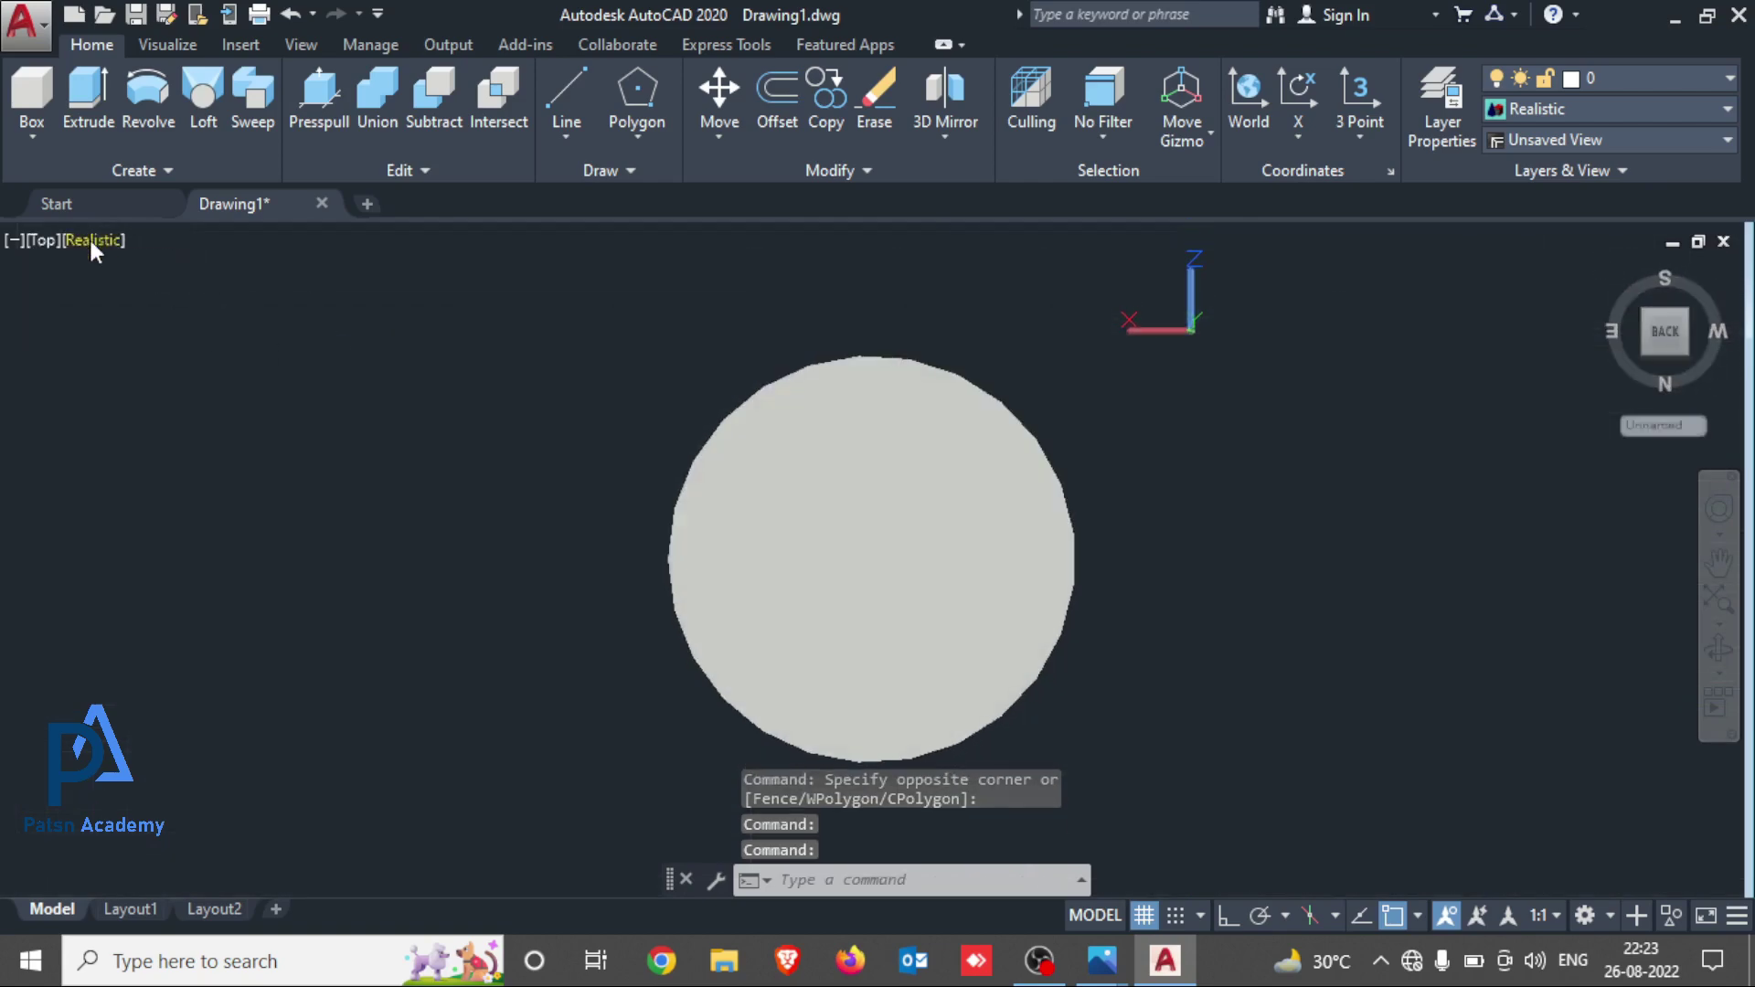
Set the visual style to Hidden and make Drafting & Annotation the active workspace
click(92, 242)
click(196, 356)
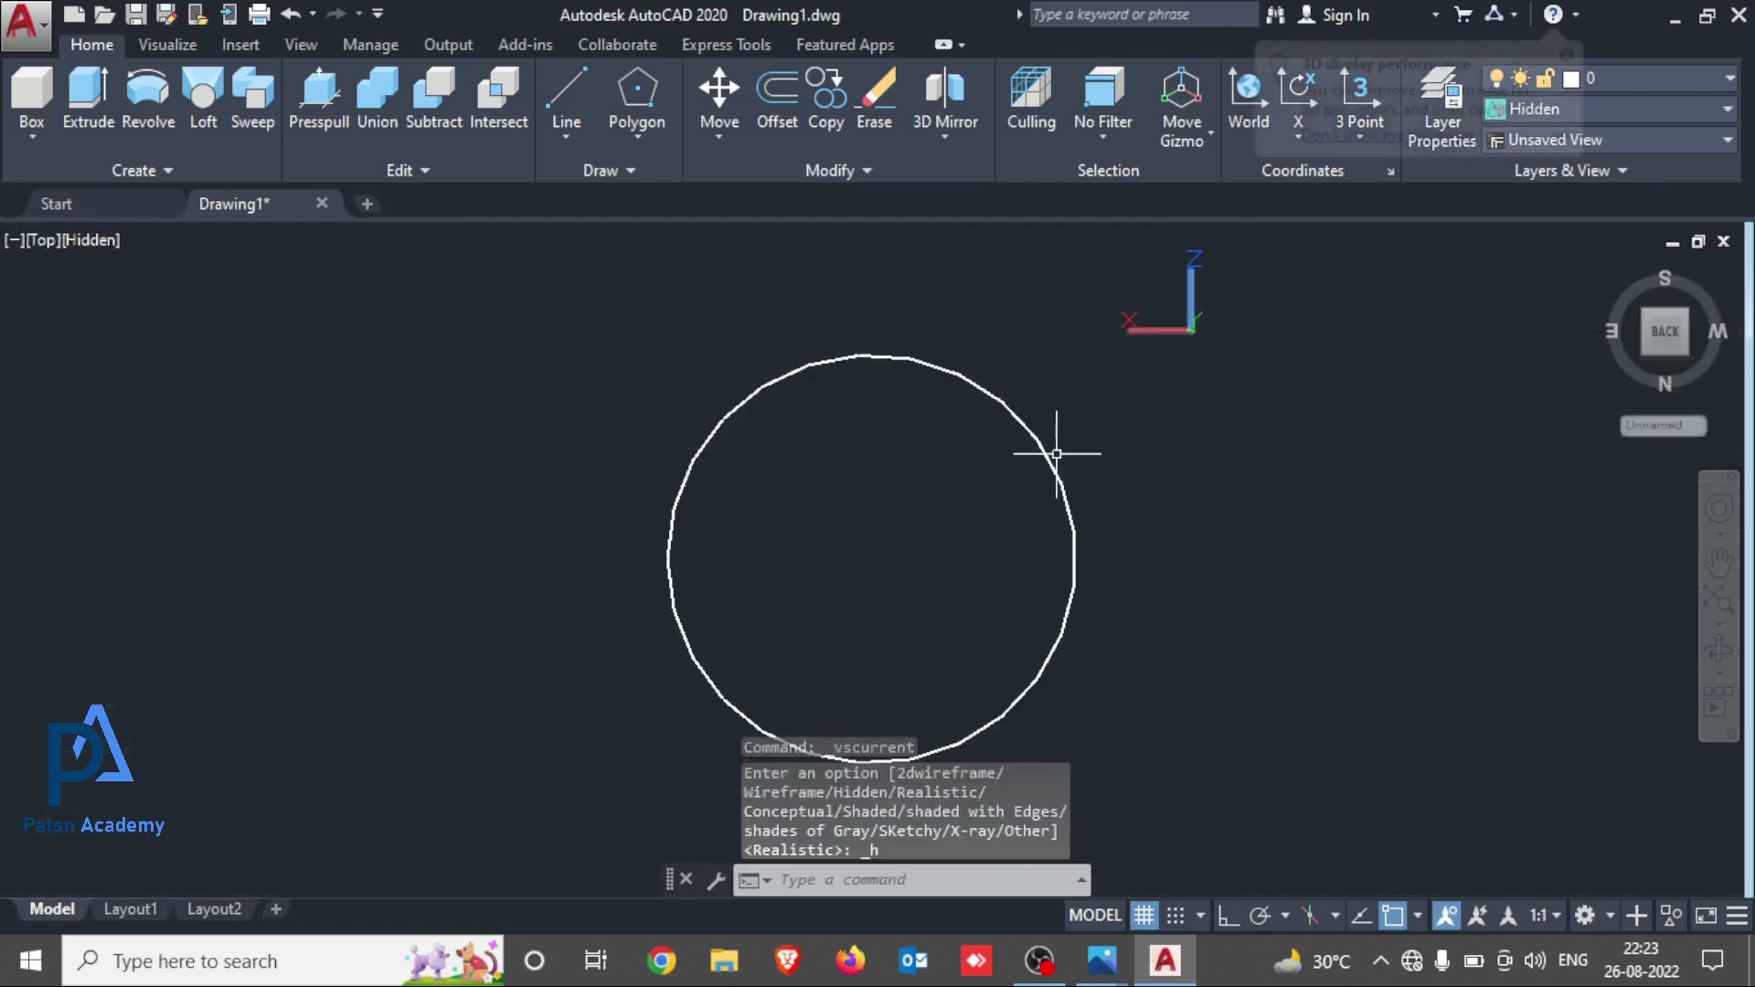
click(1584, 915)
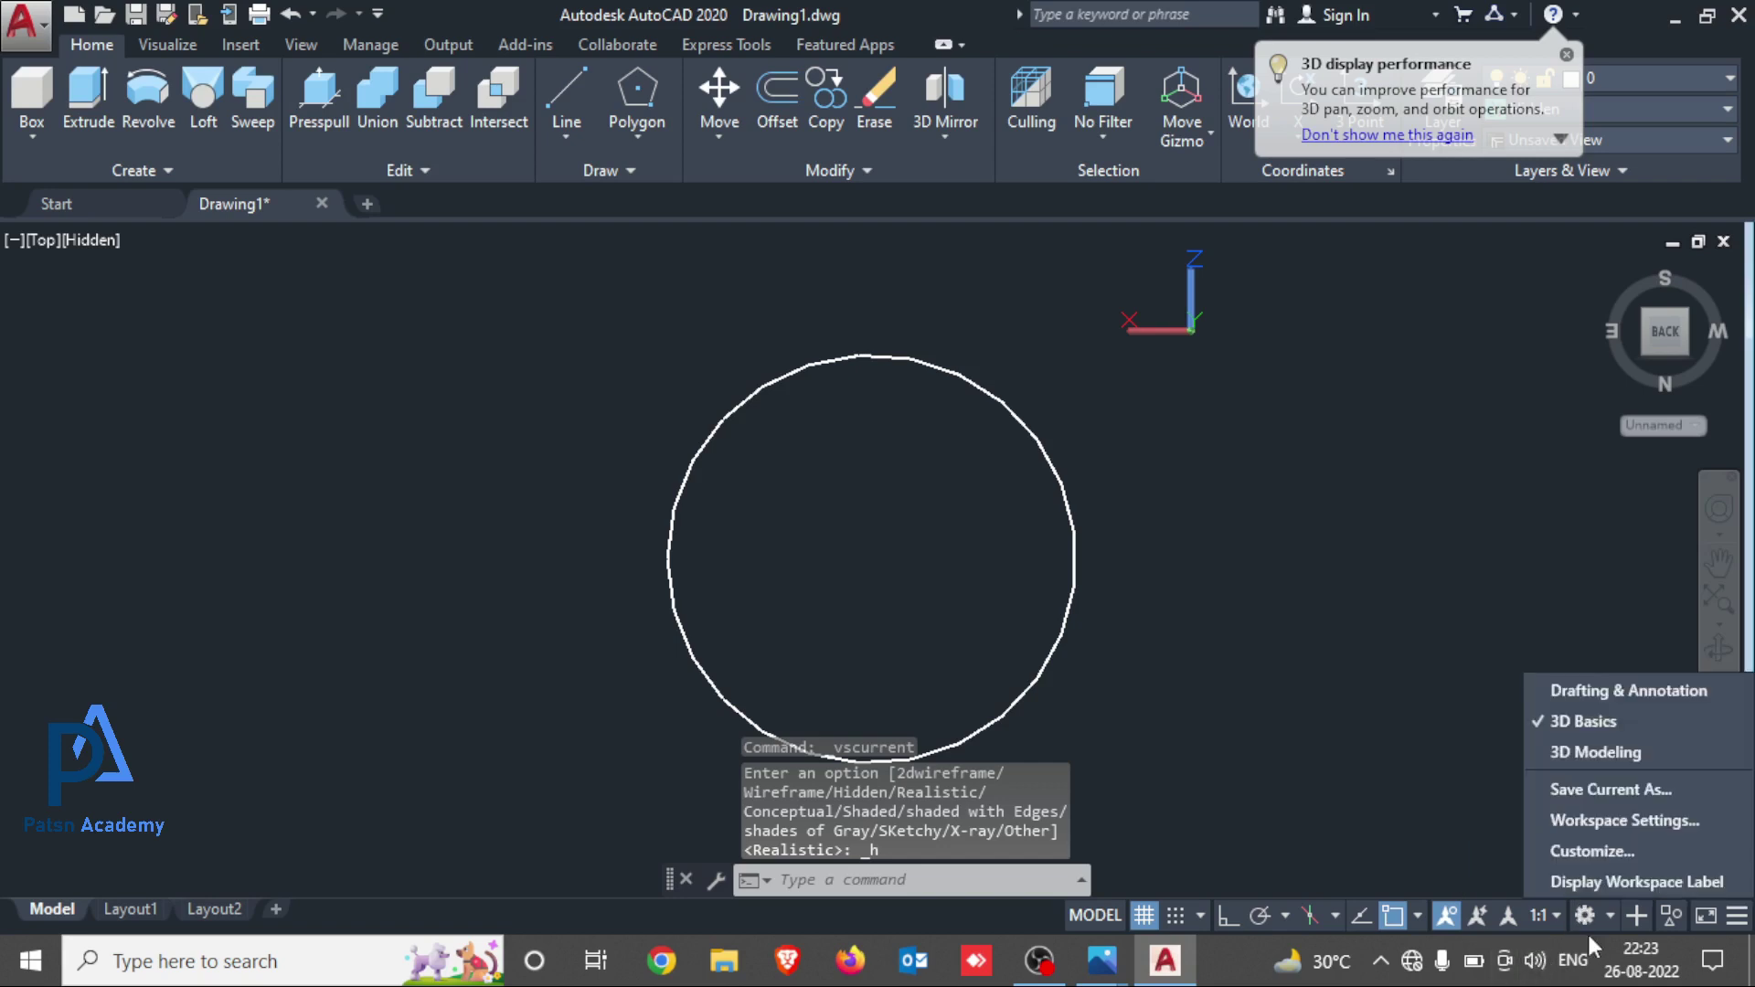
click(1598, 693)
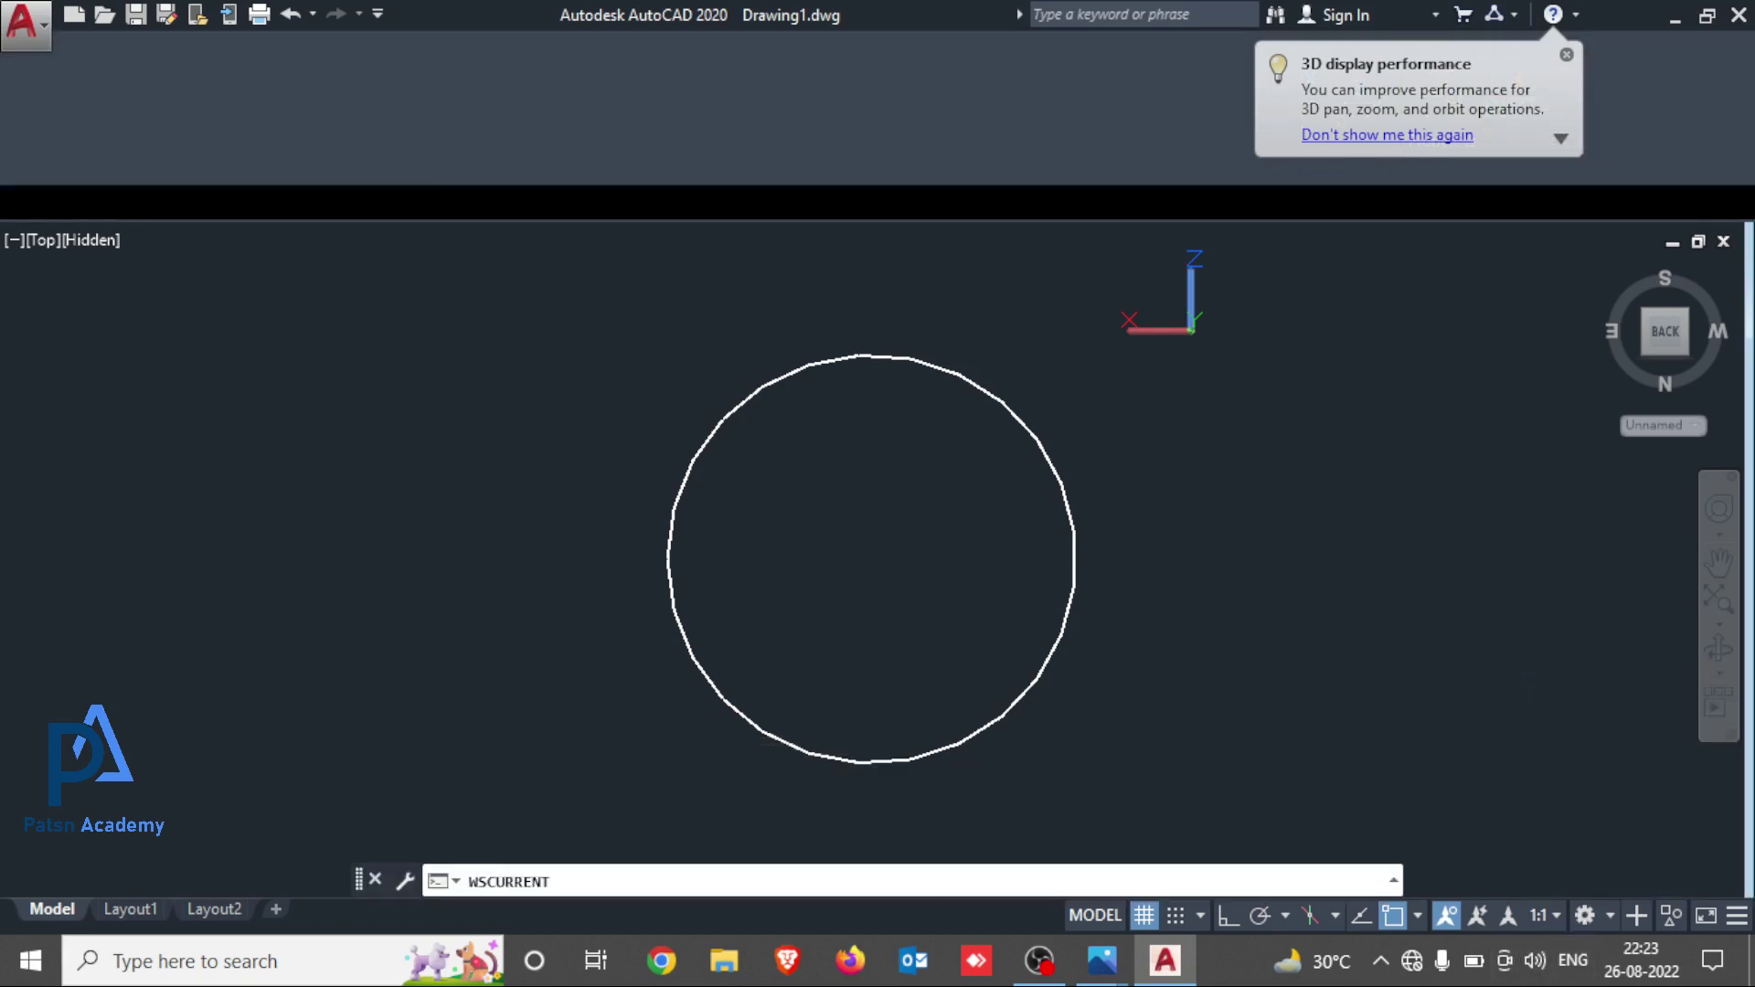
scroll(784, 447, down, 2)
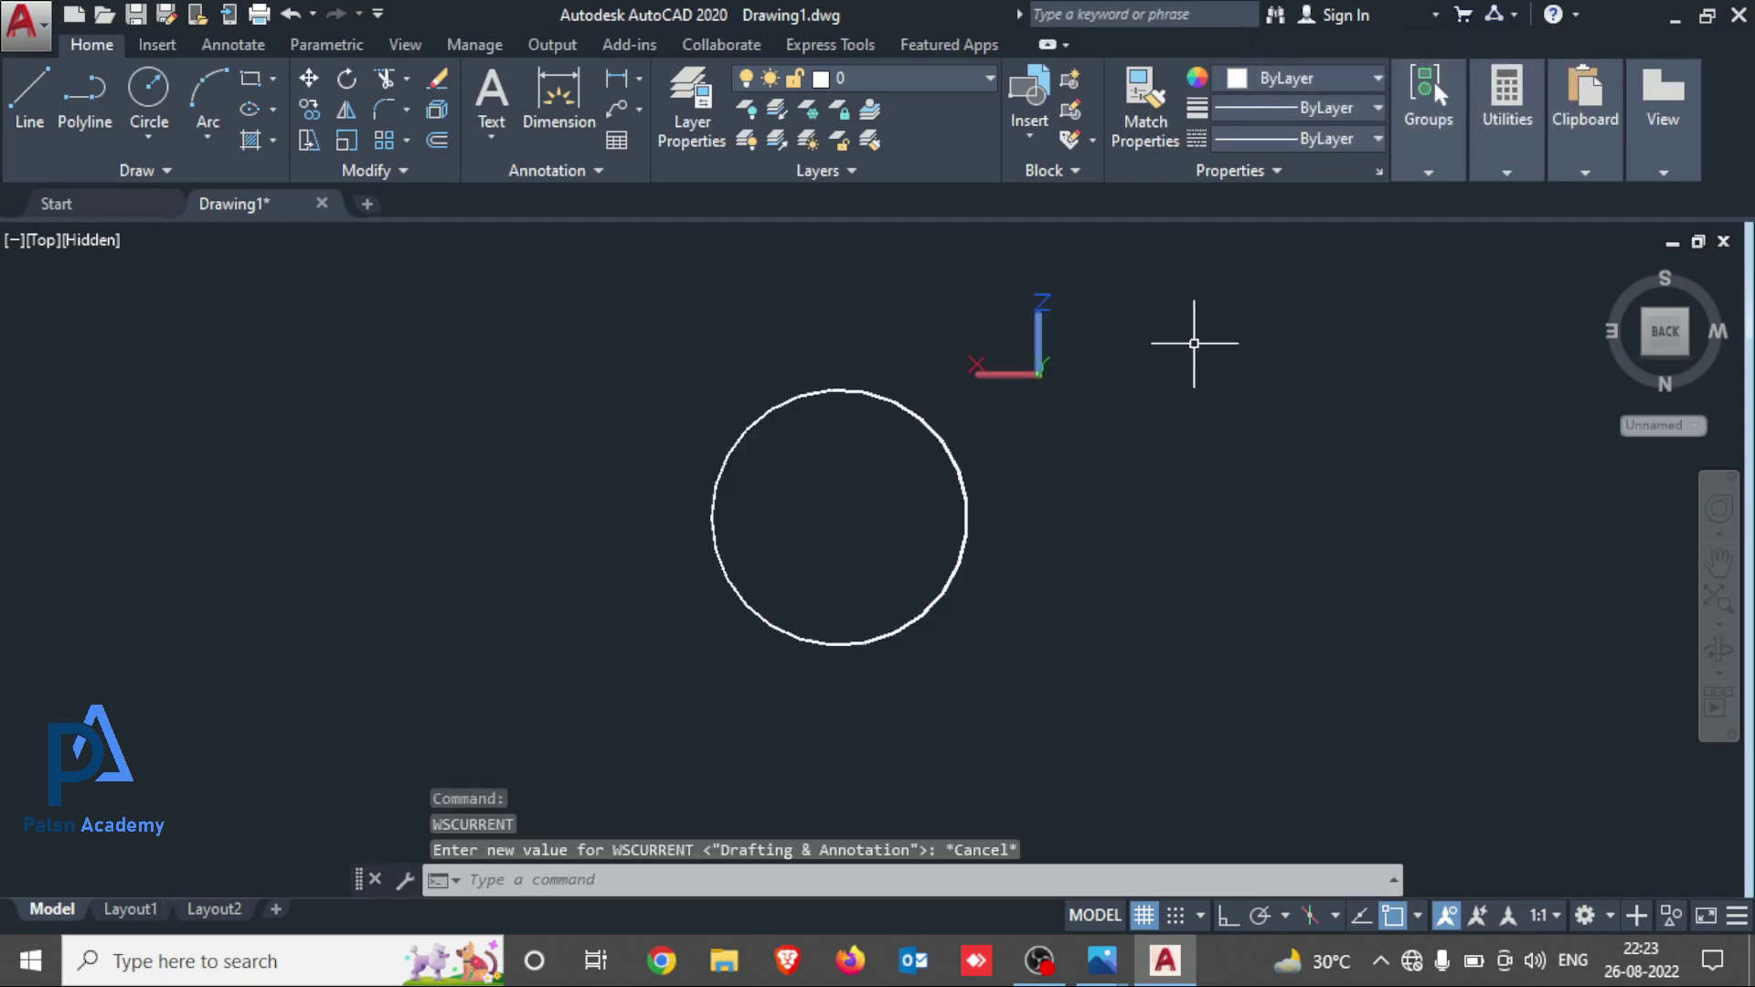
Crossing-select the cylinder's circle and delete it
click(1291, 343)
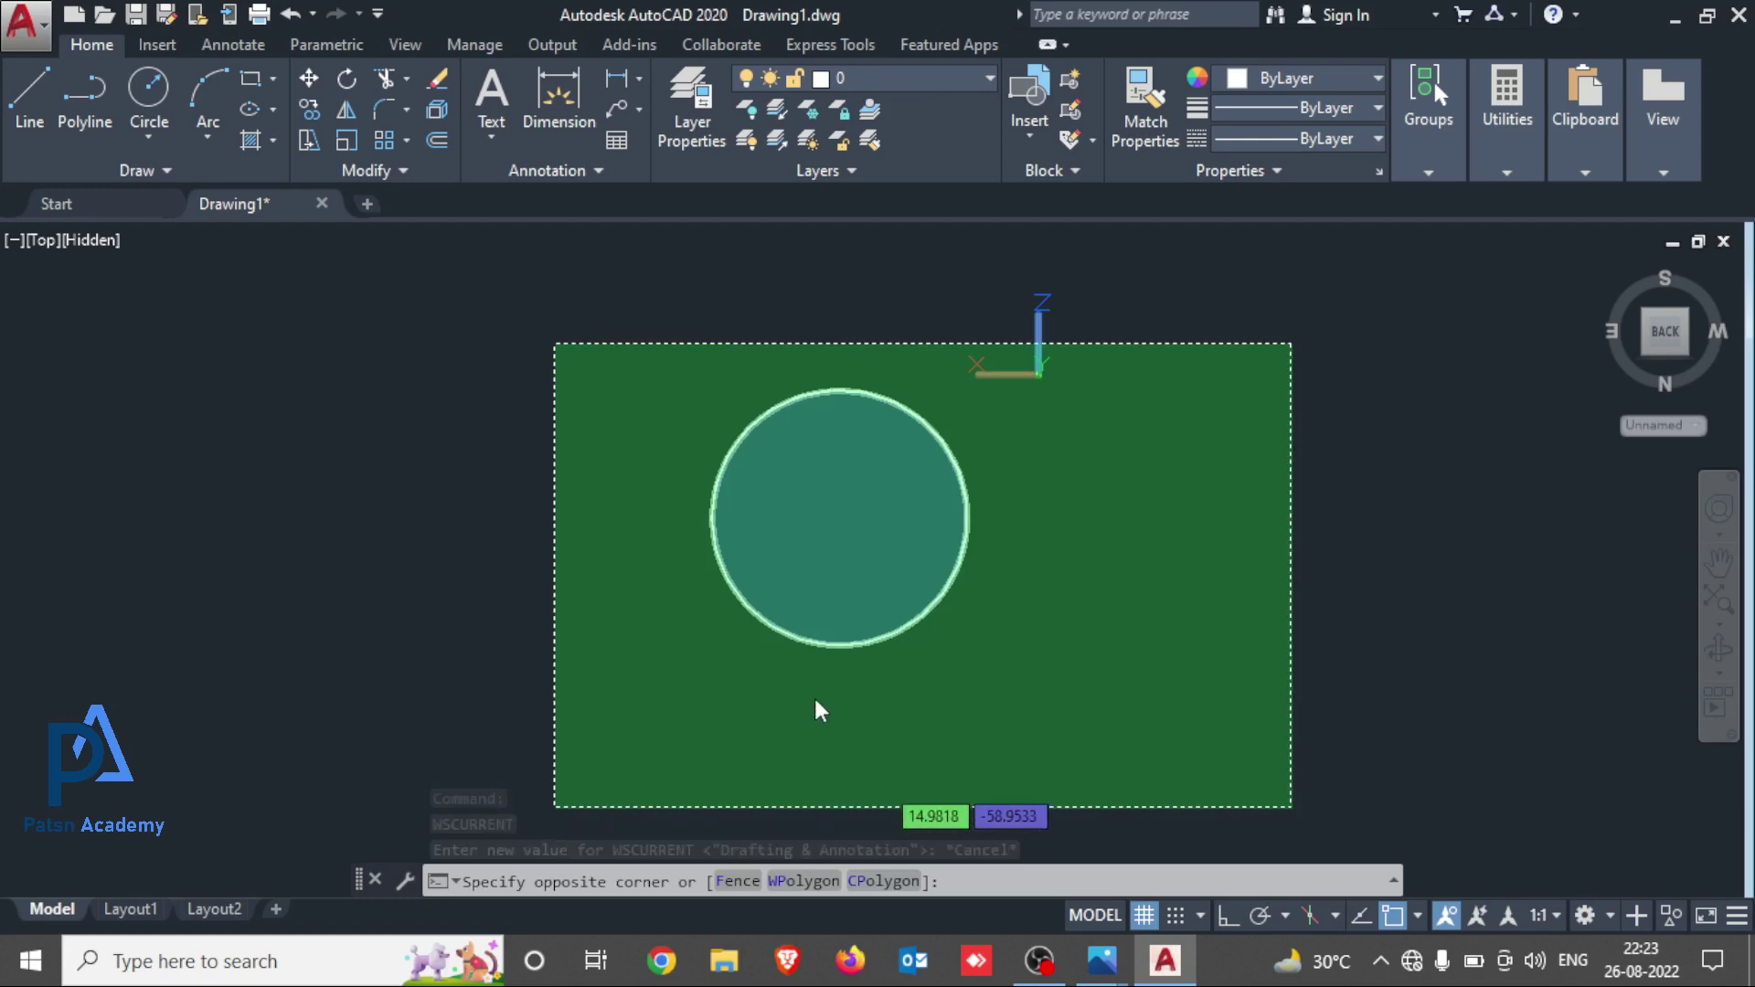
click(836, 672)
key(Delete)
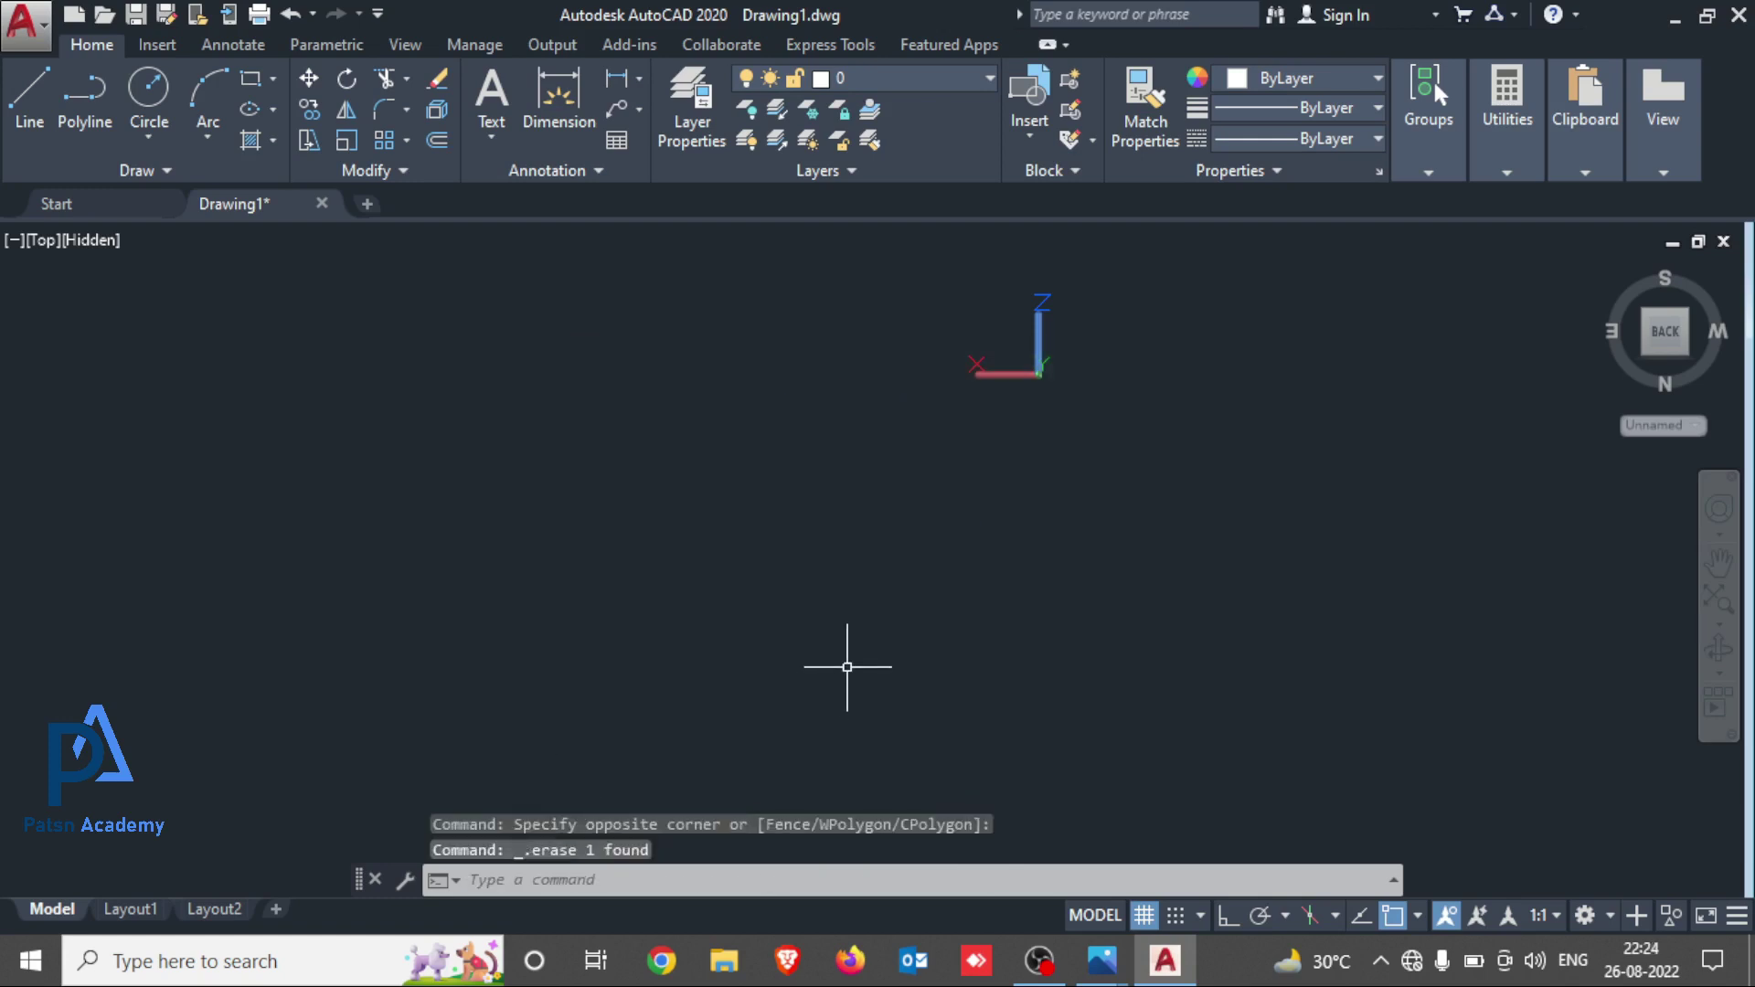
Turn the empty view to the Right side with the ViewCube and minimize OBS
click(1641, 353)
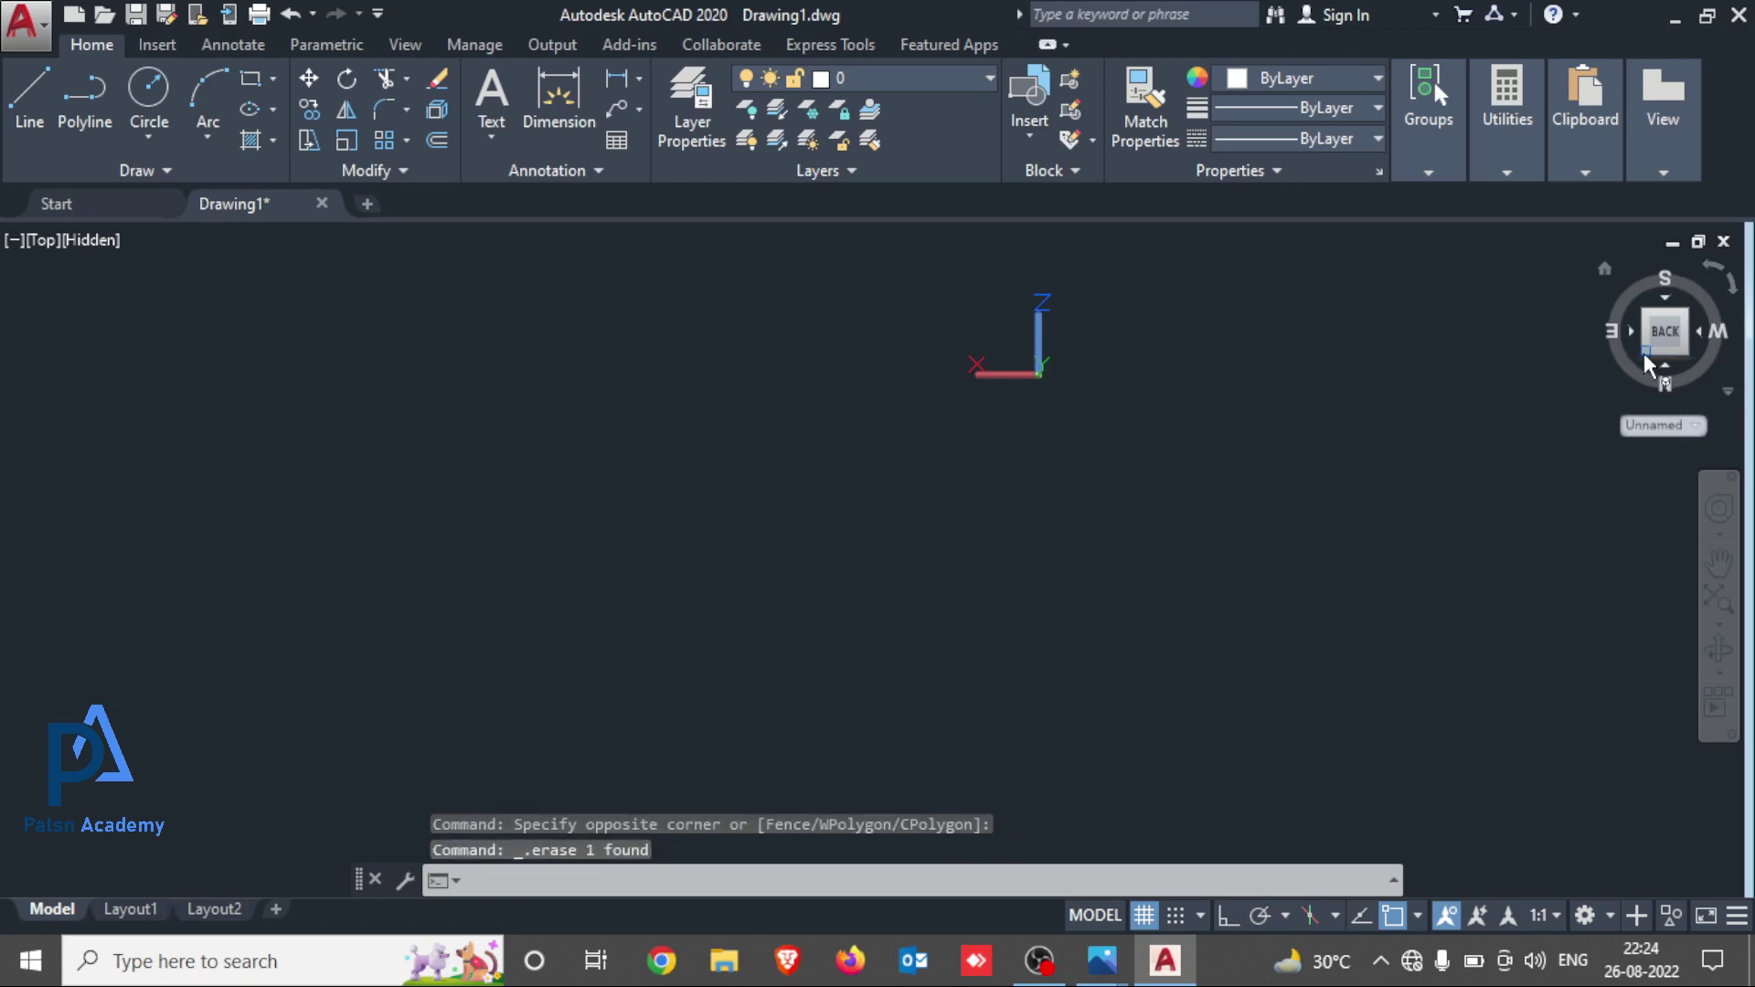
click(1641, 352)
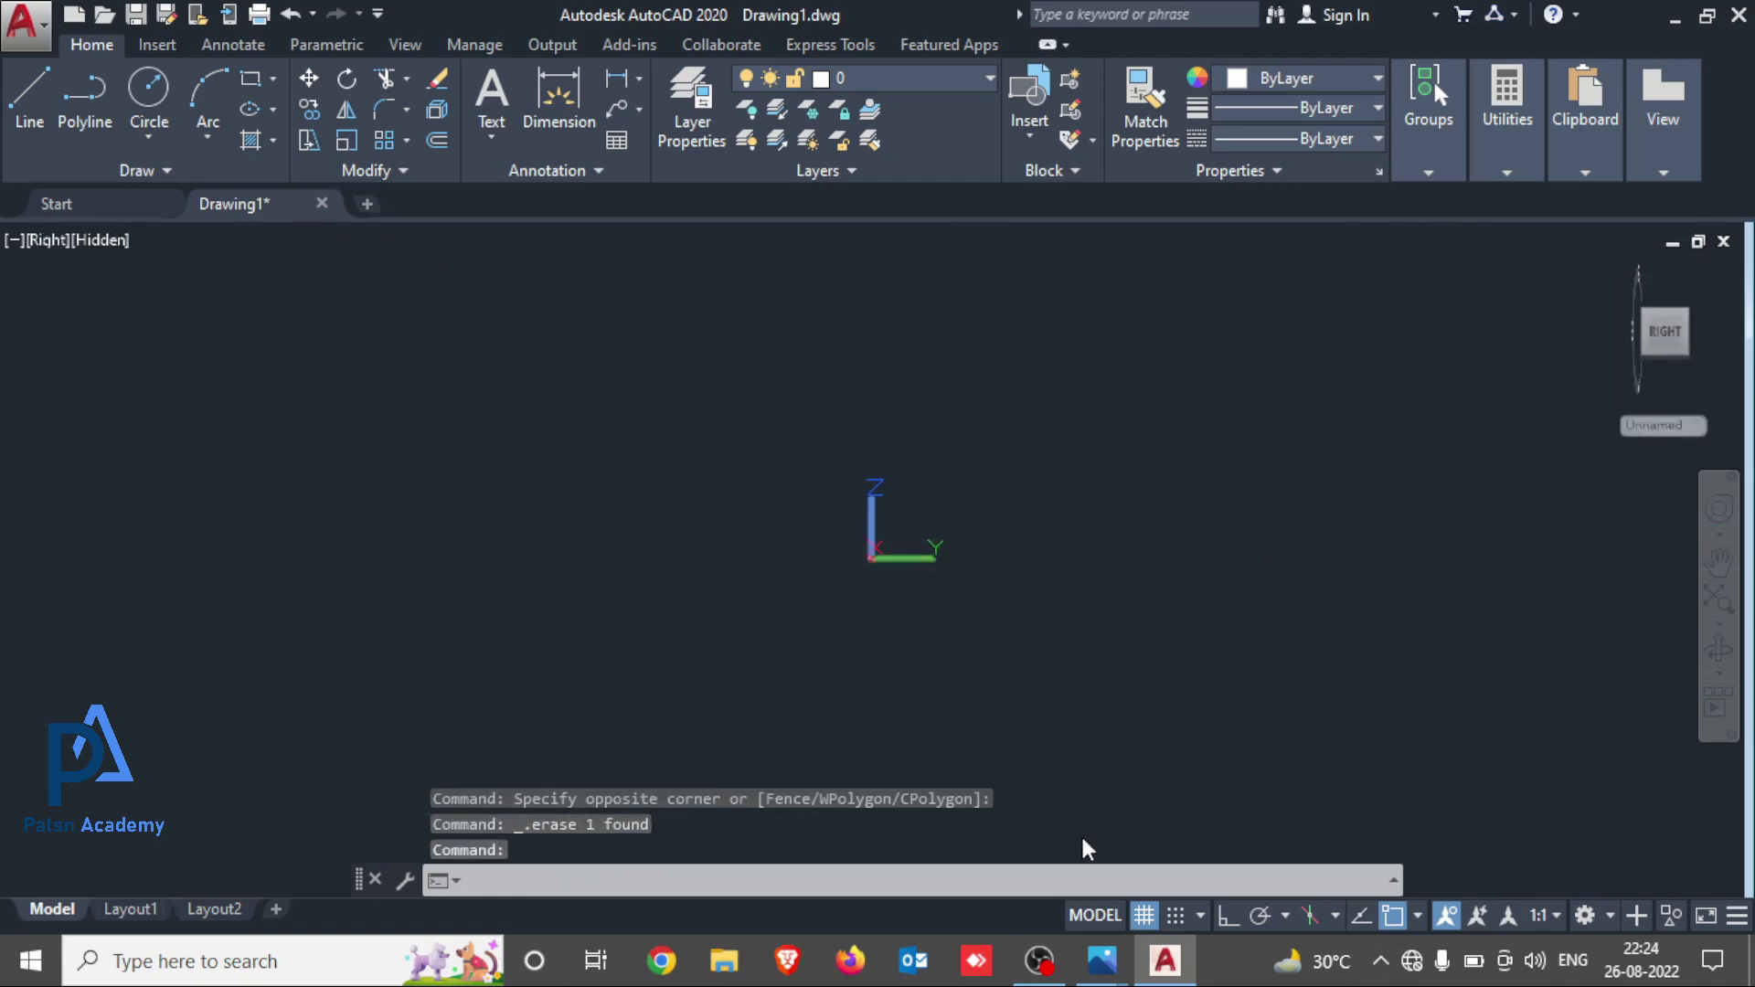
click(1048, 965)
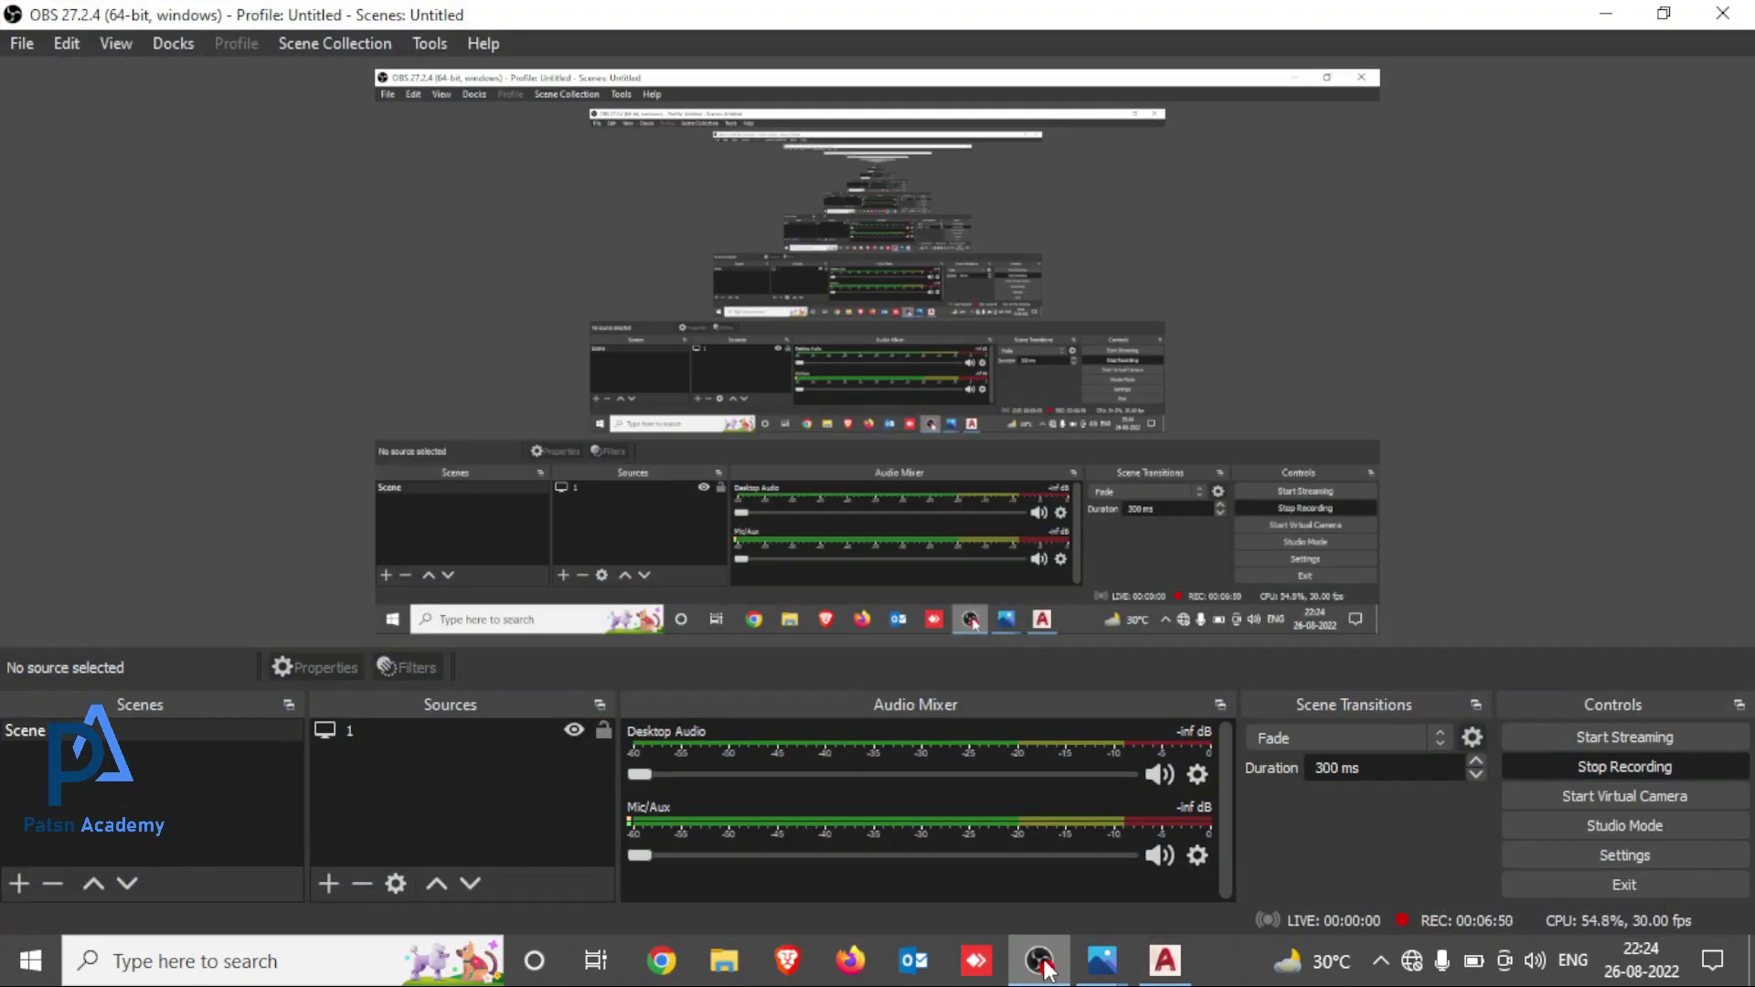
click(1042, 962)
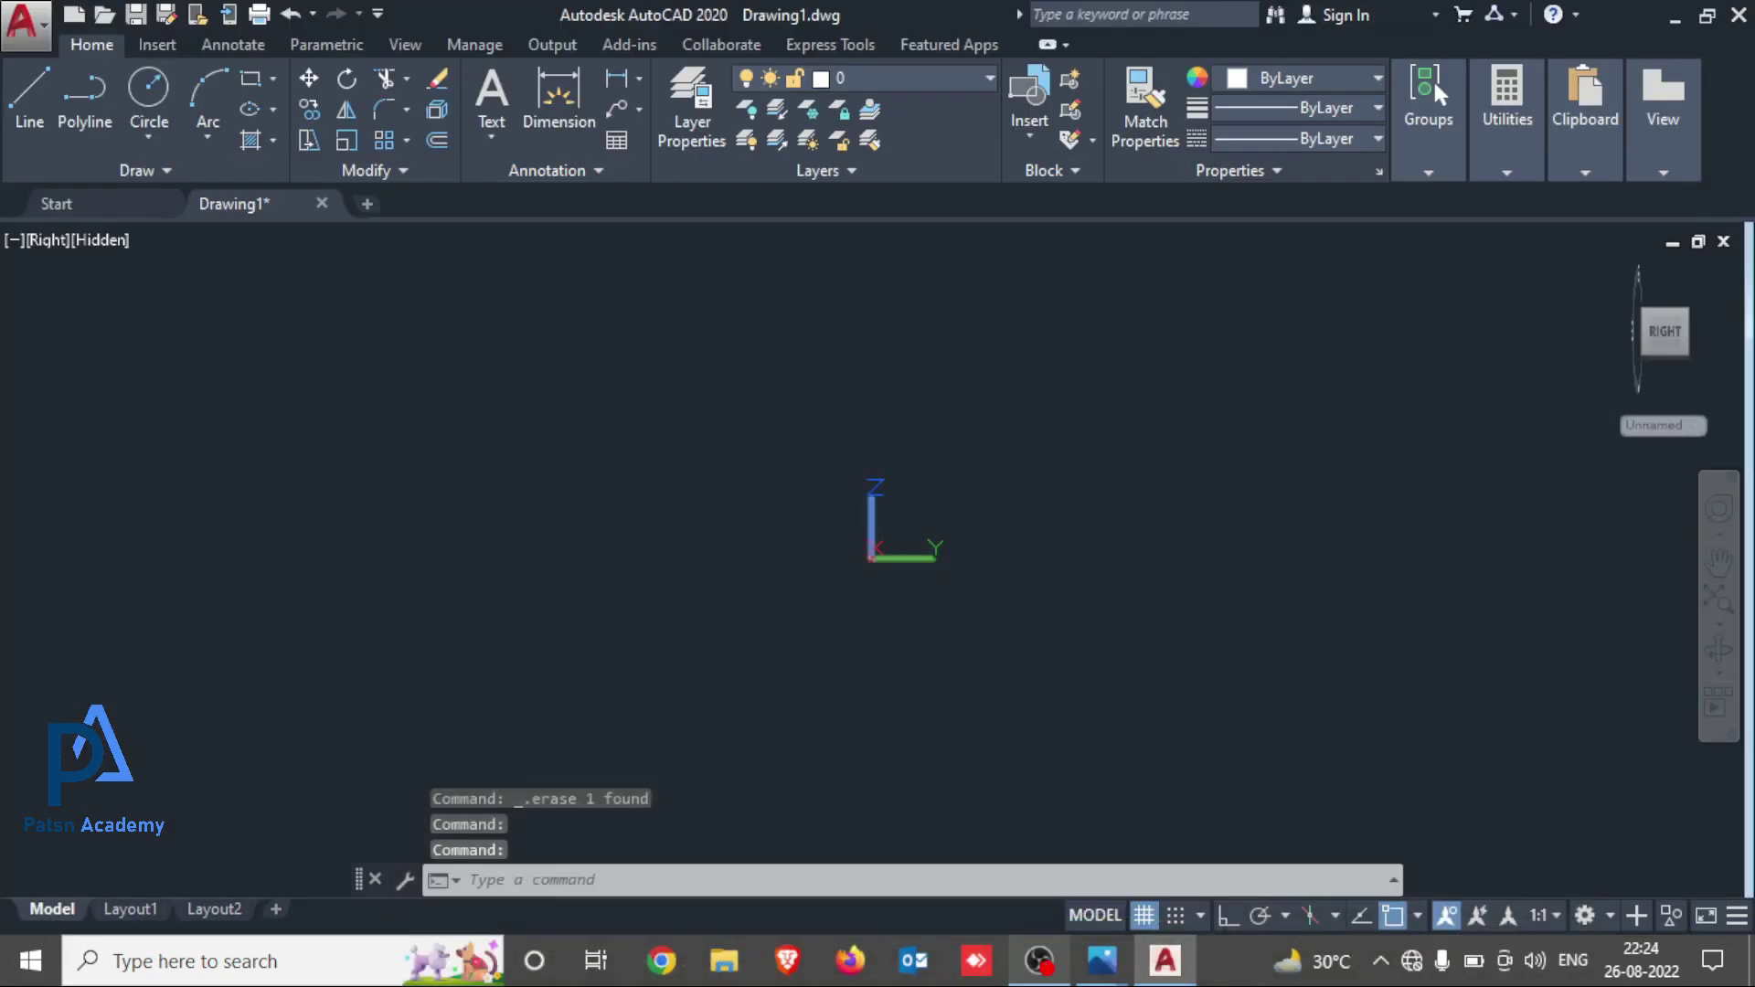
Set the view to Front with Y pointing up and hide the navigation bar
click(1677, 309)
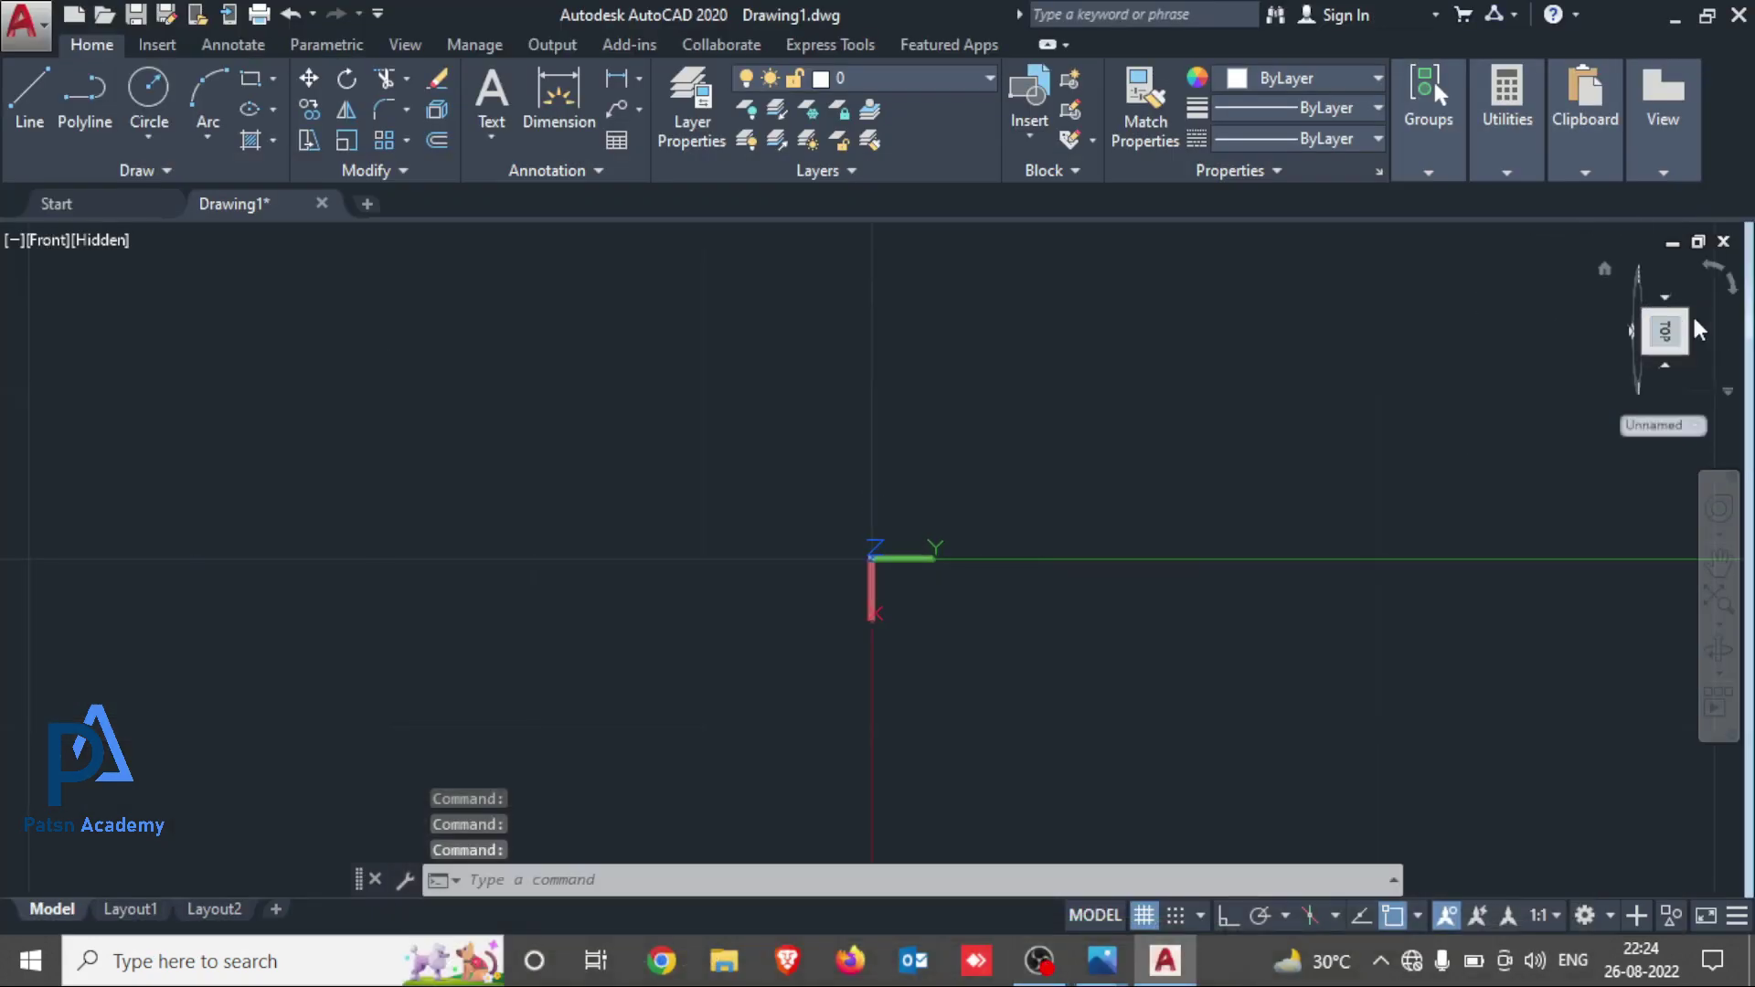
click(1712, 281)
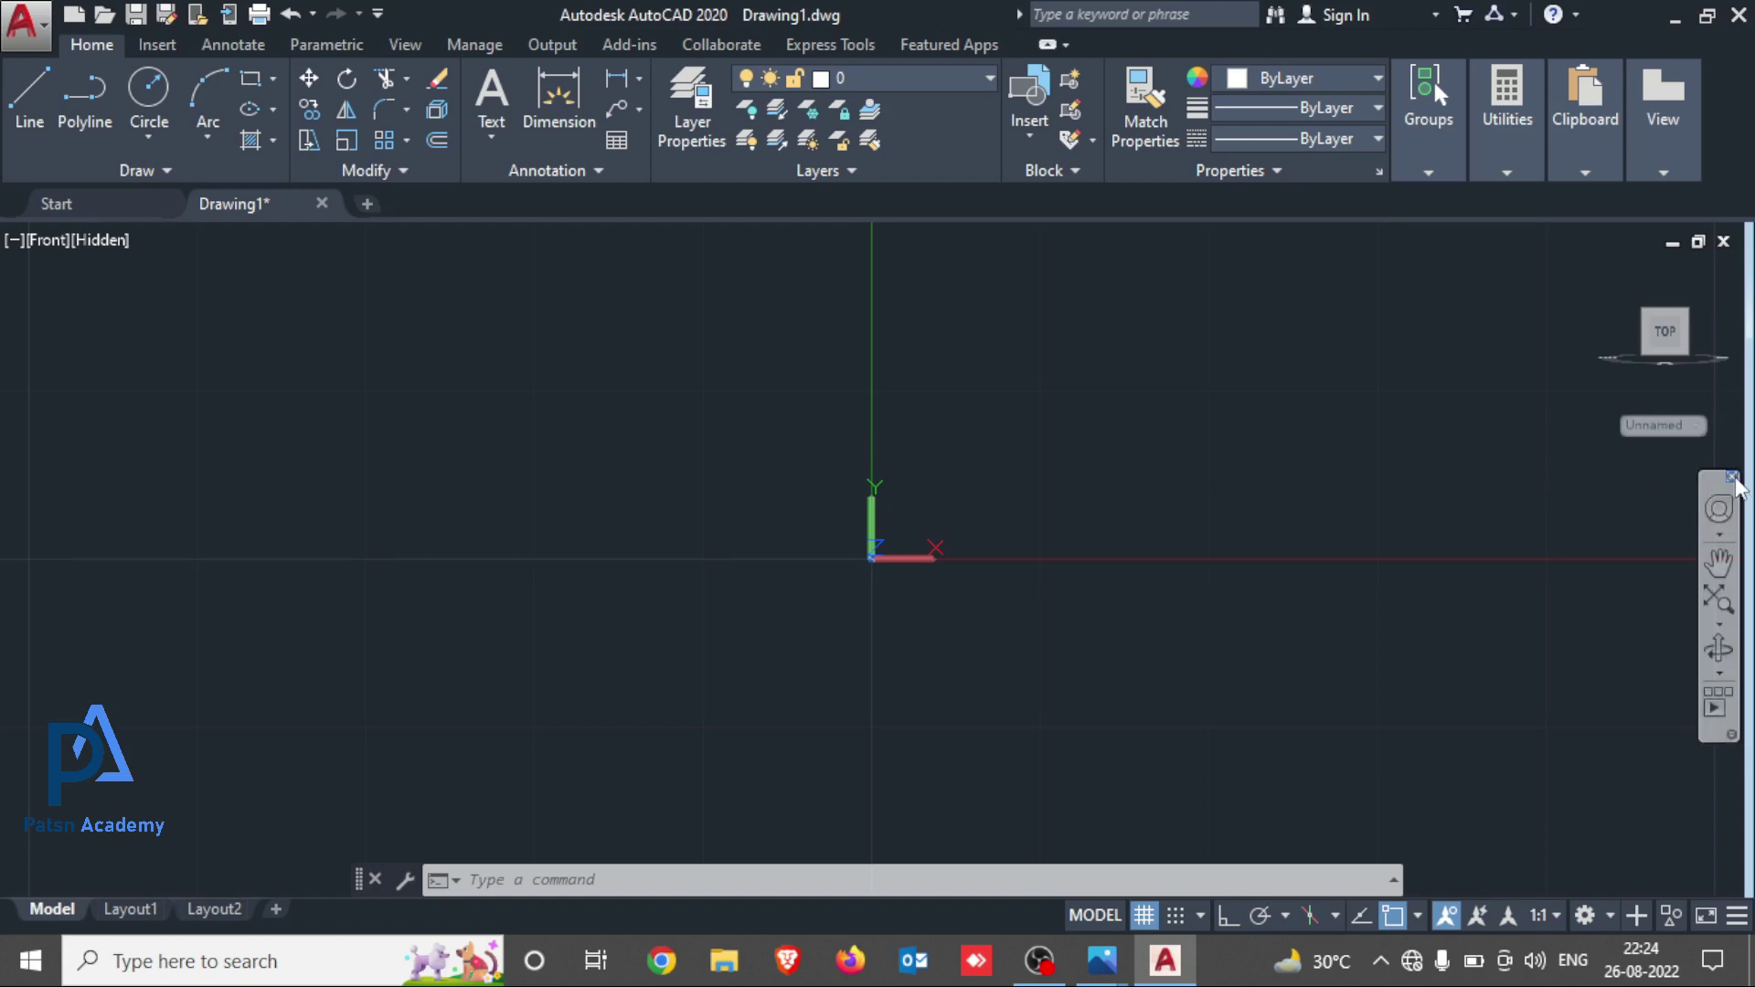
click(1732, 477)
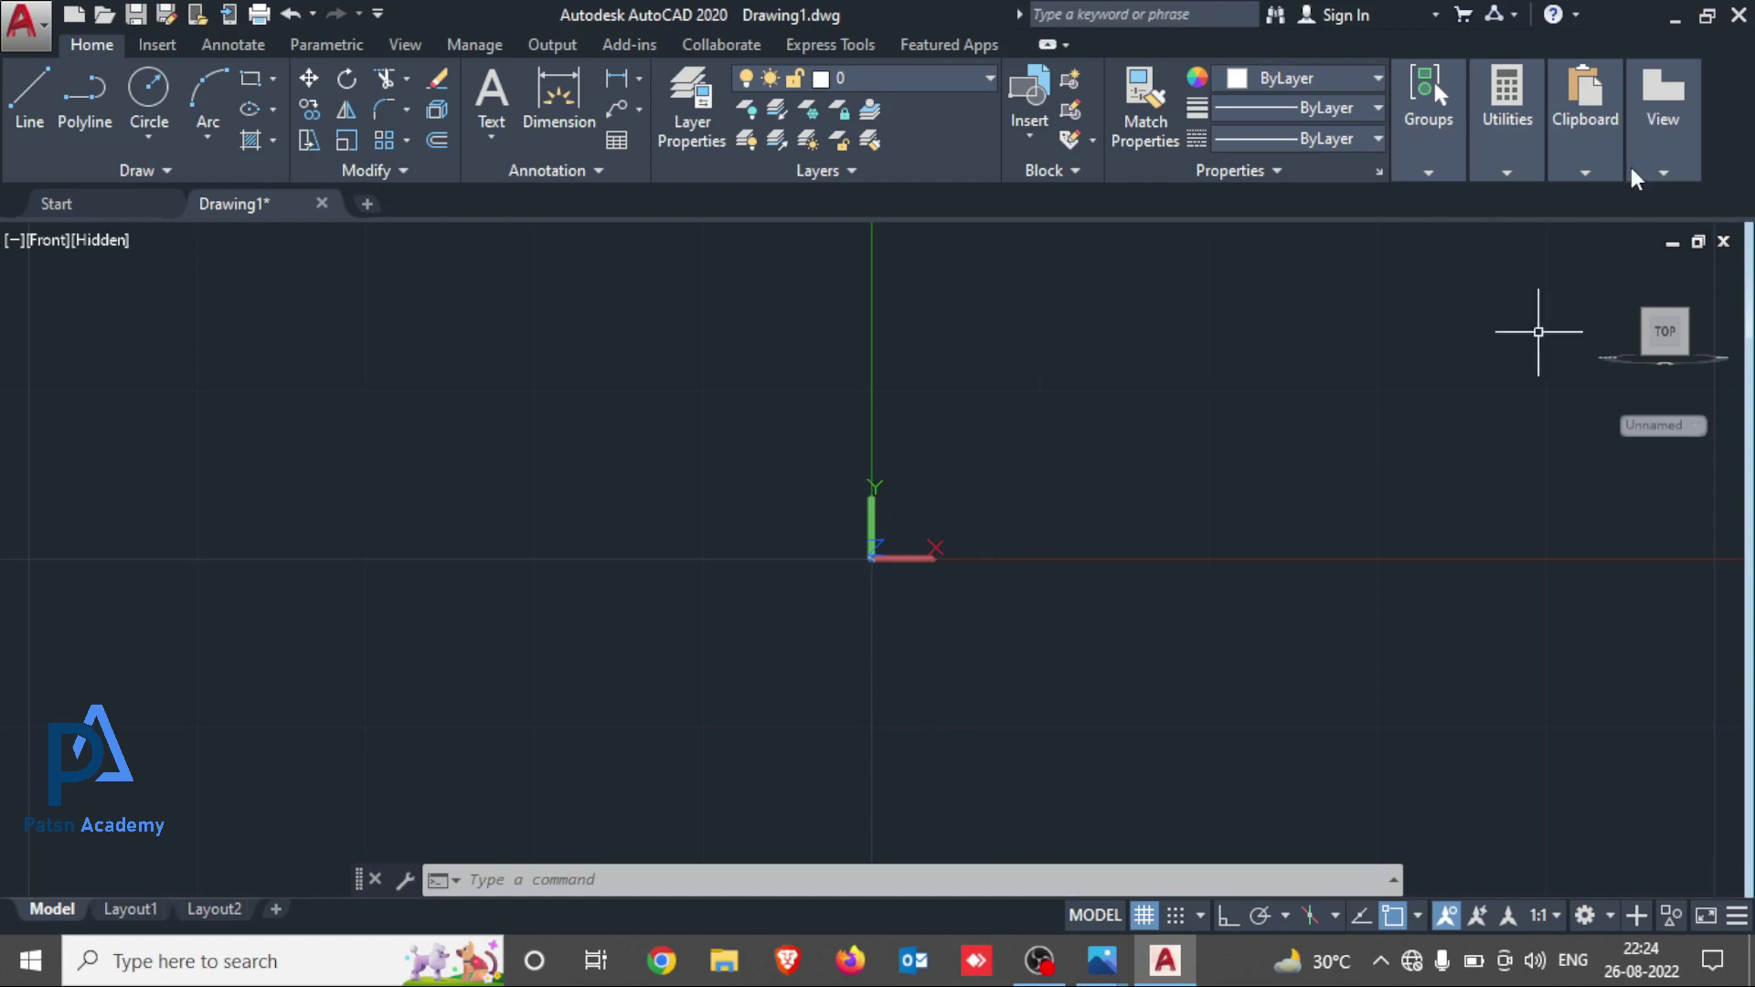
click(1104, 964)
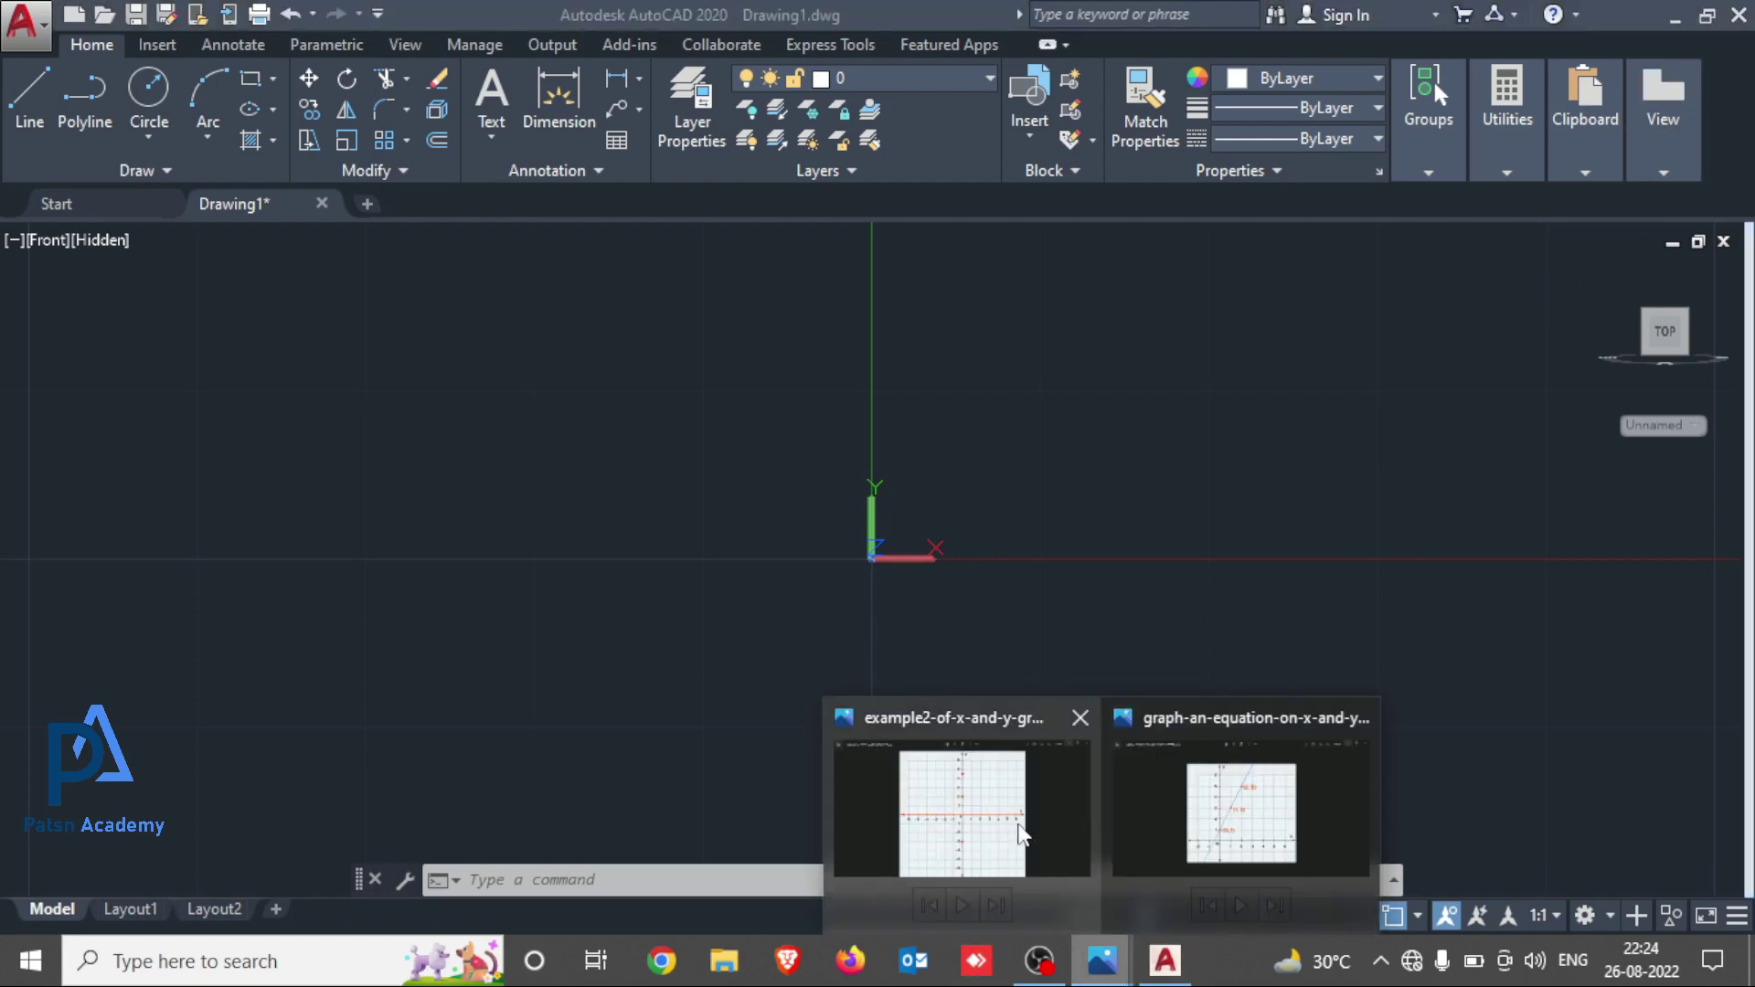
Compare the example2 x-y graph and graph-an-equation images in Photos, then close Photos
click(1020, 832)
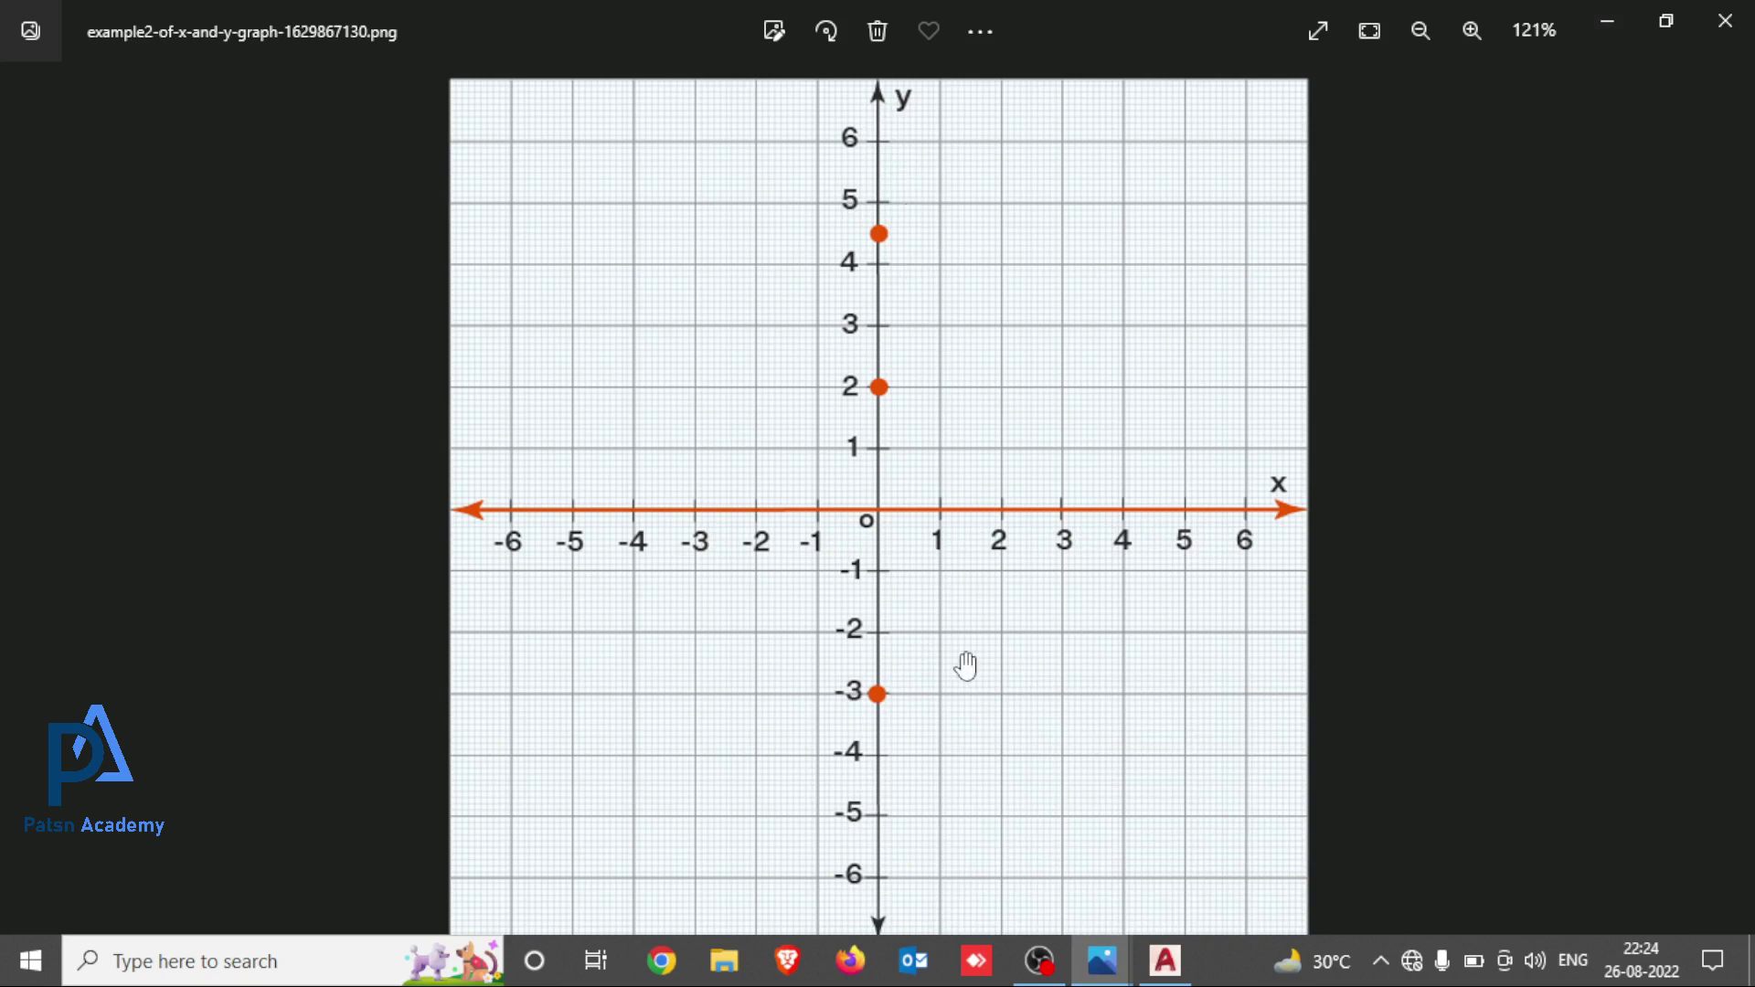
click(1102, 960)
click(1229, 809)
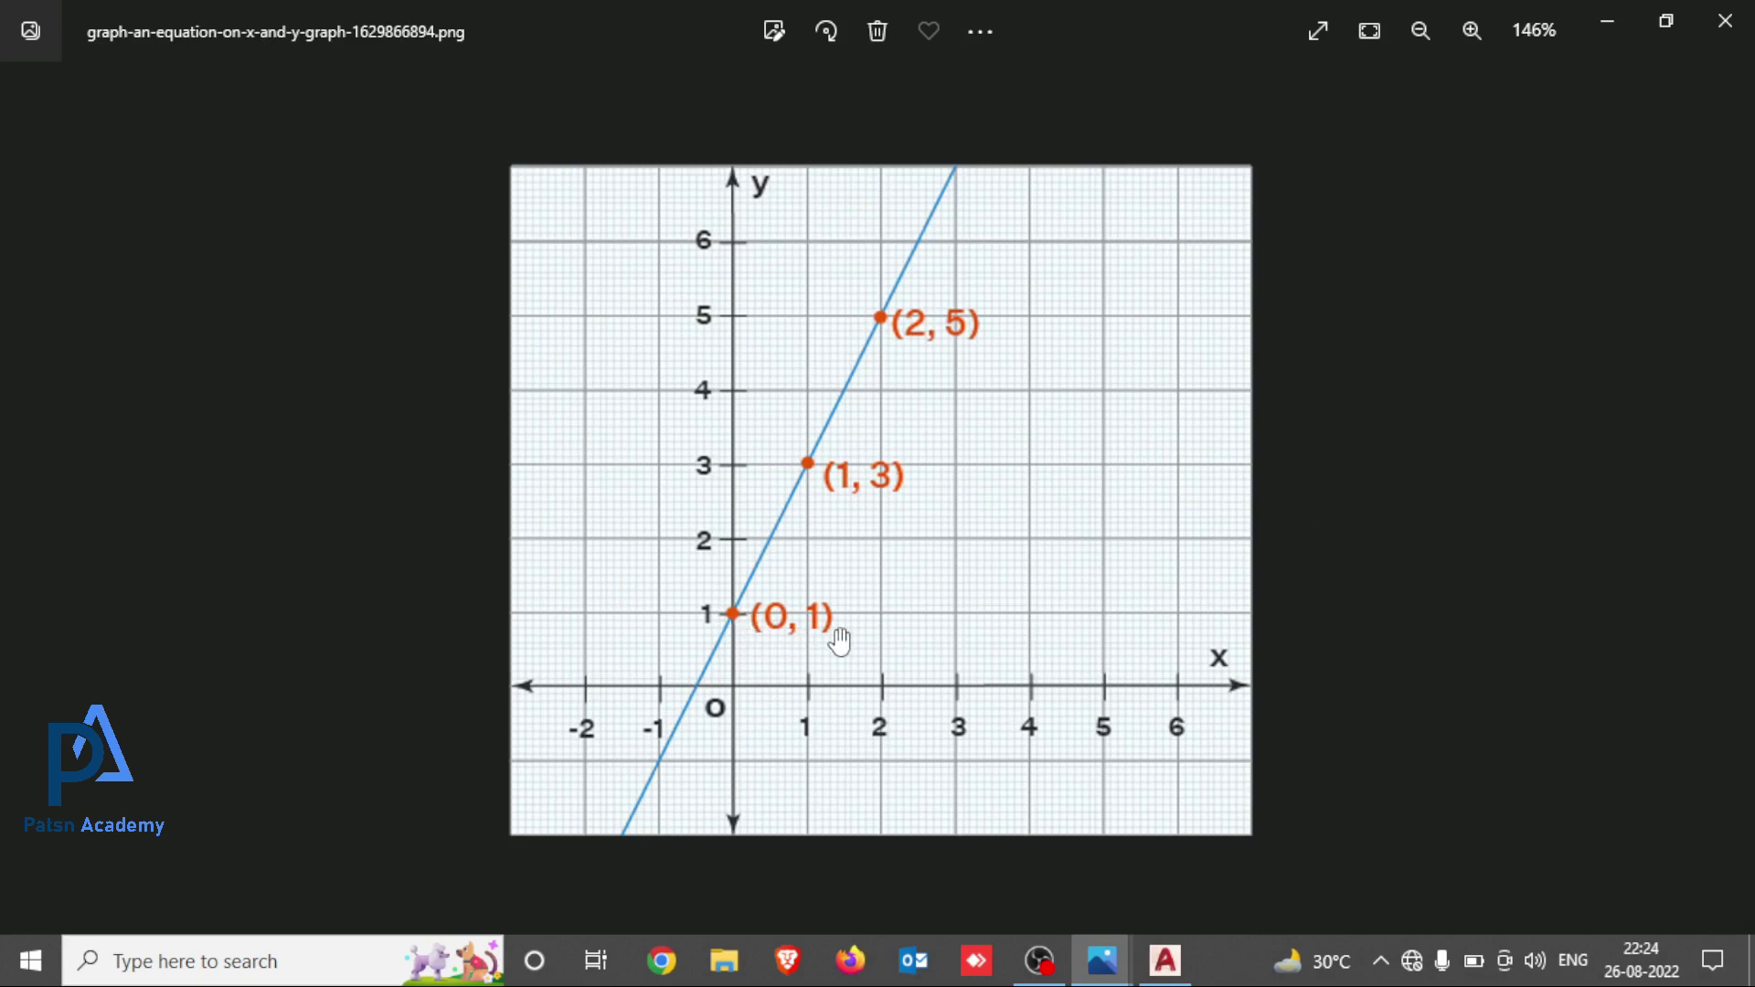
key(Left)
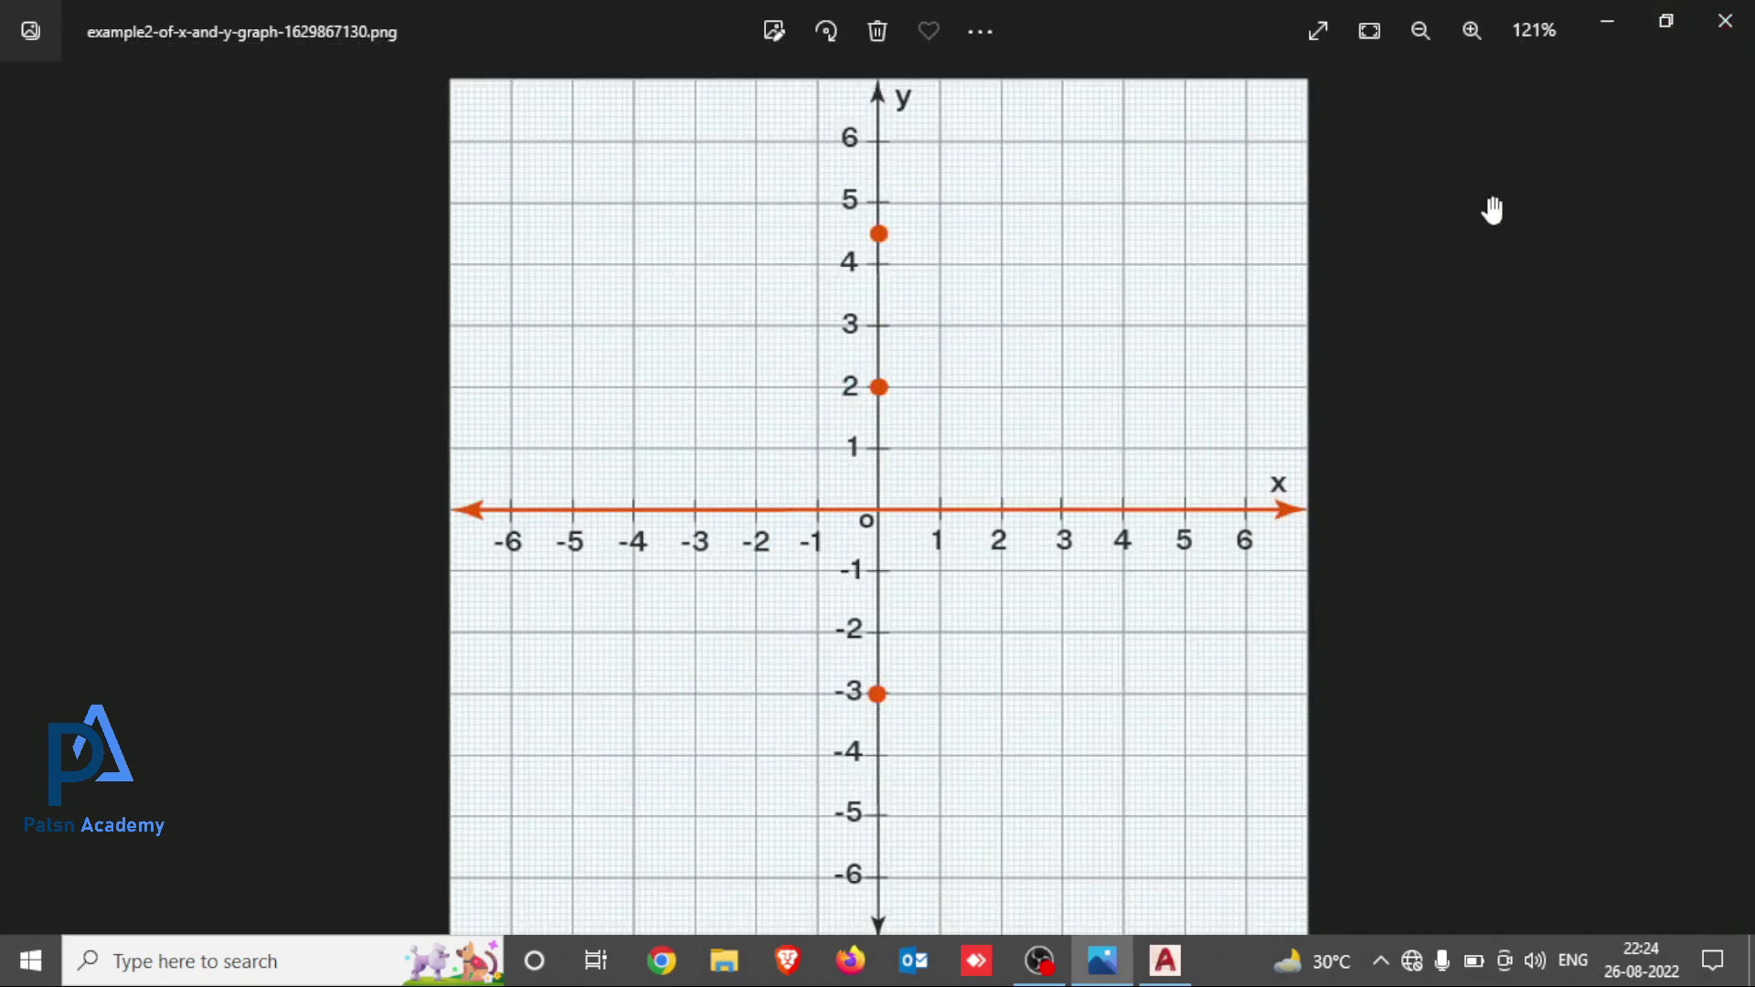
click(1725, 20)
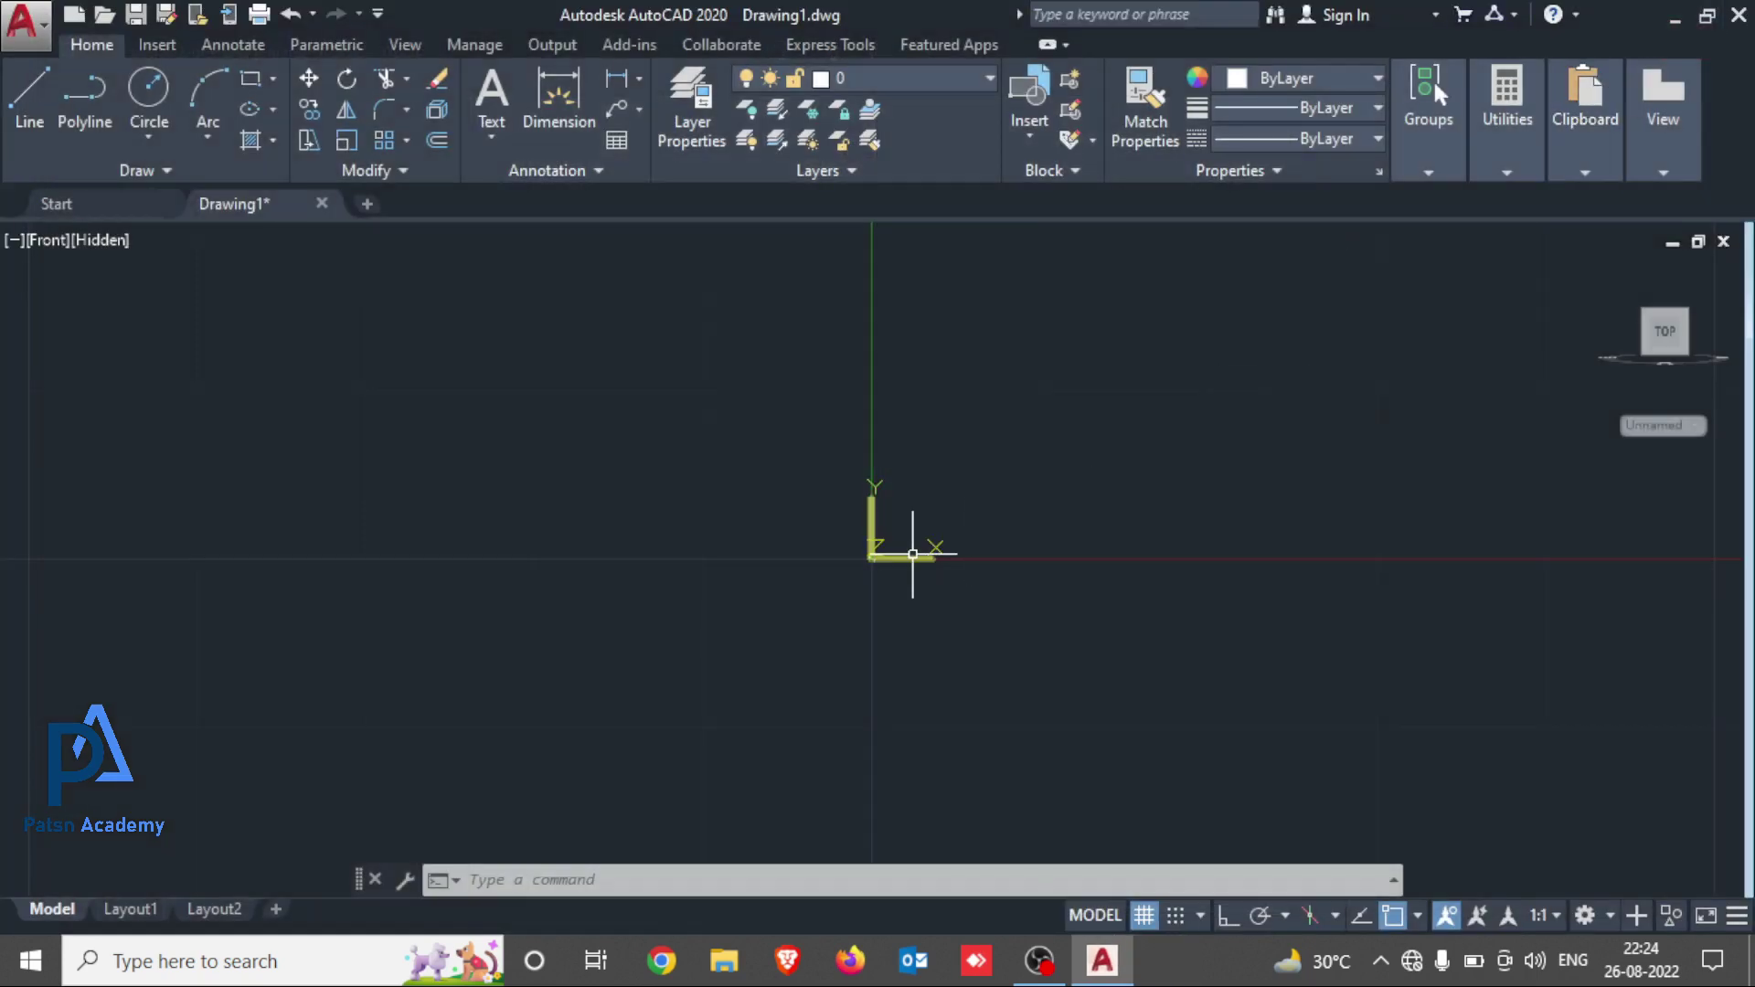
Close AutoCAD from the Start tab, answering No to saving Drawing1.dwg
scroll(913, 554, down, 1)
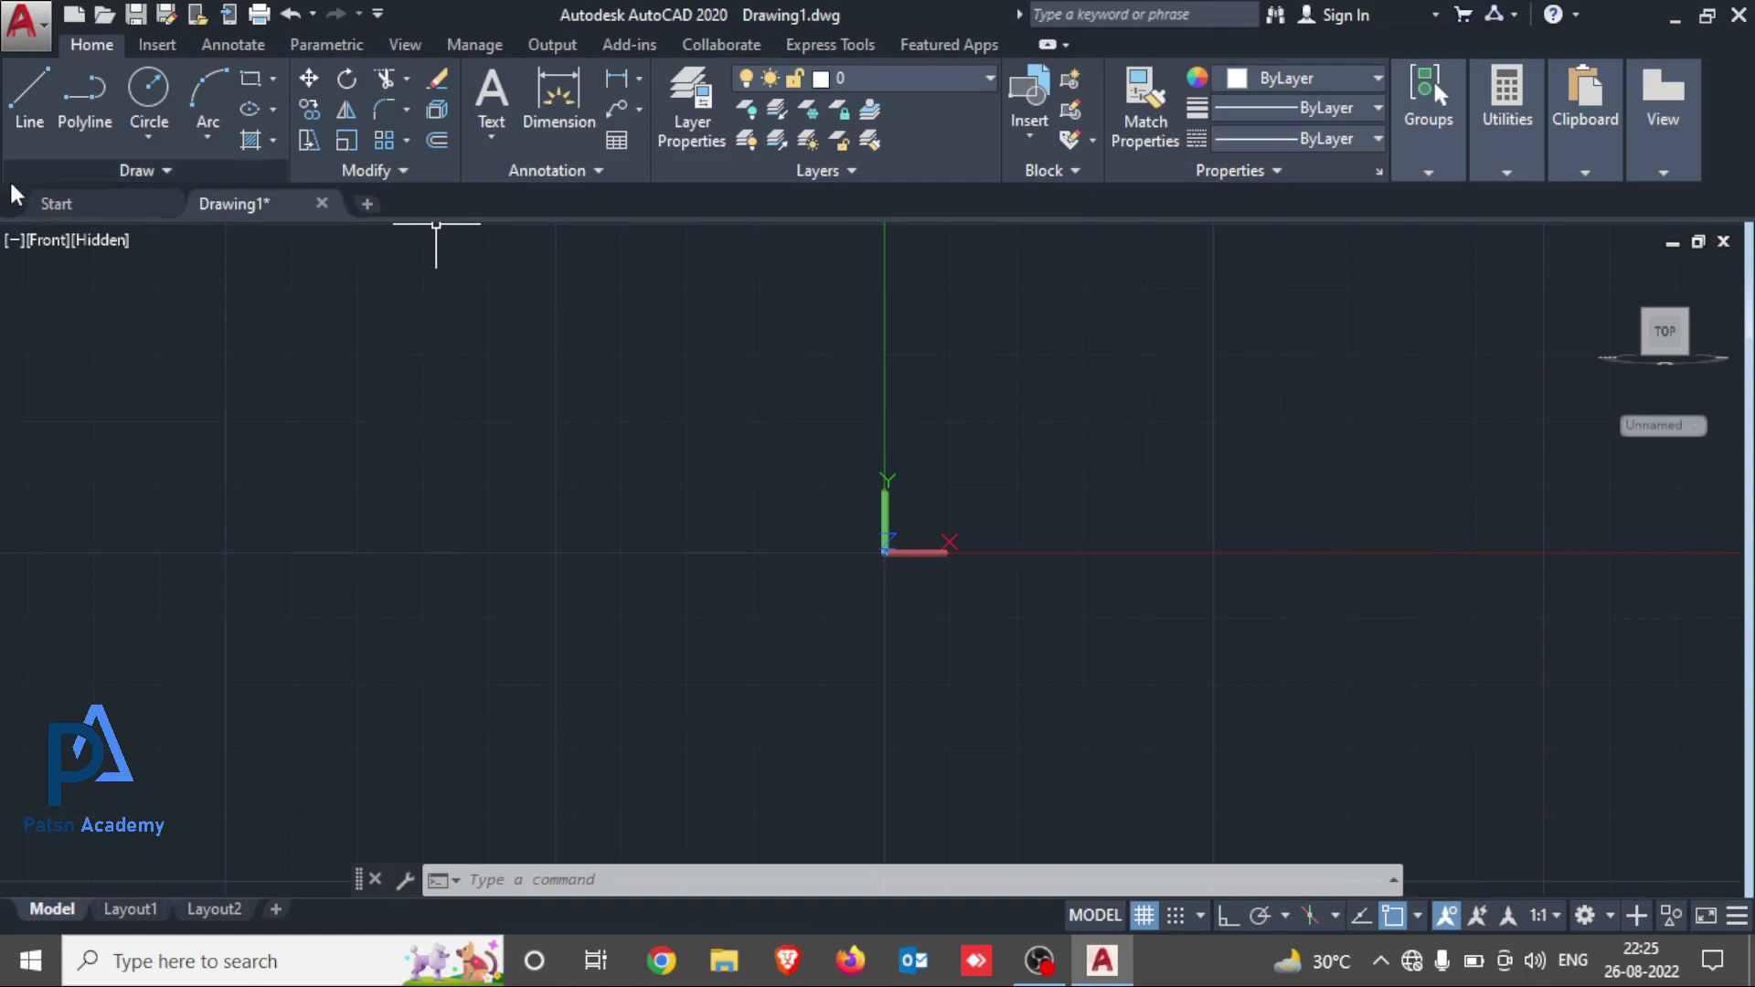
click(107, 215)
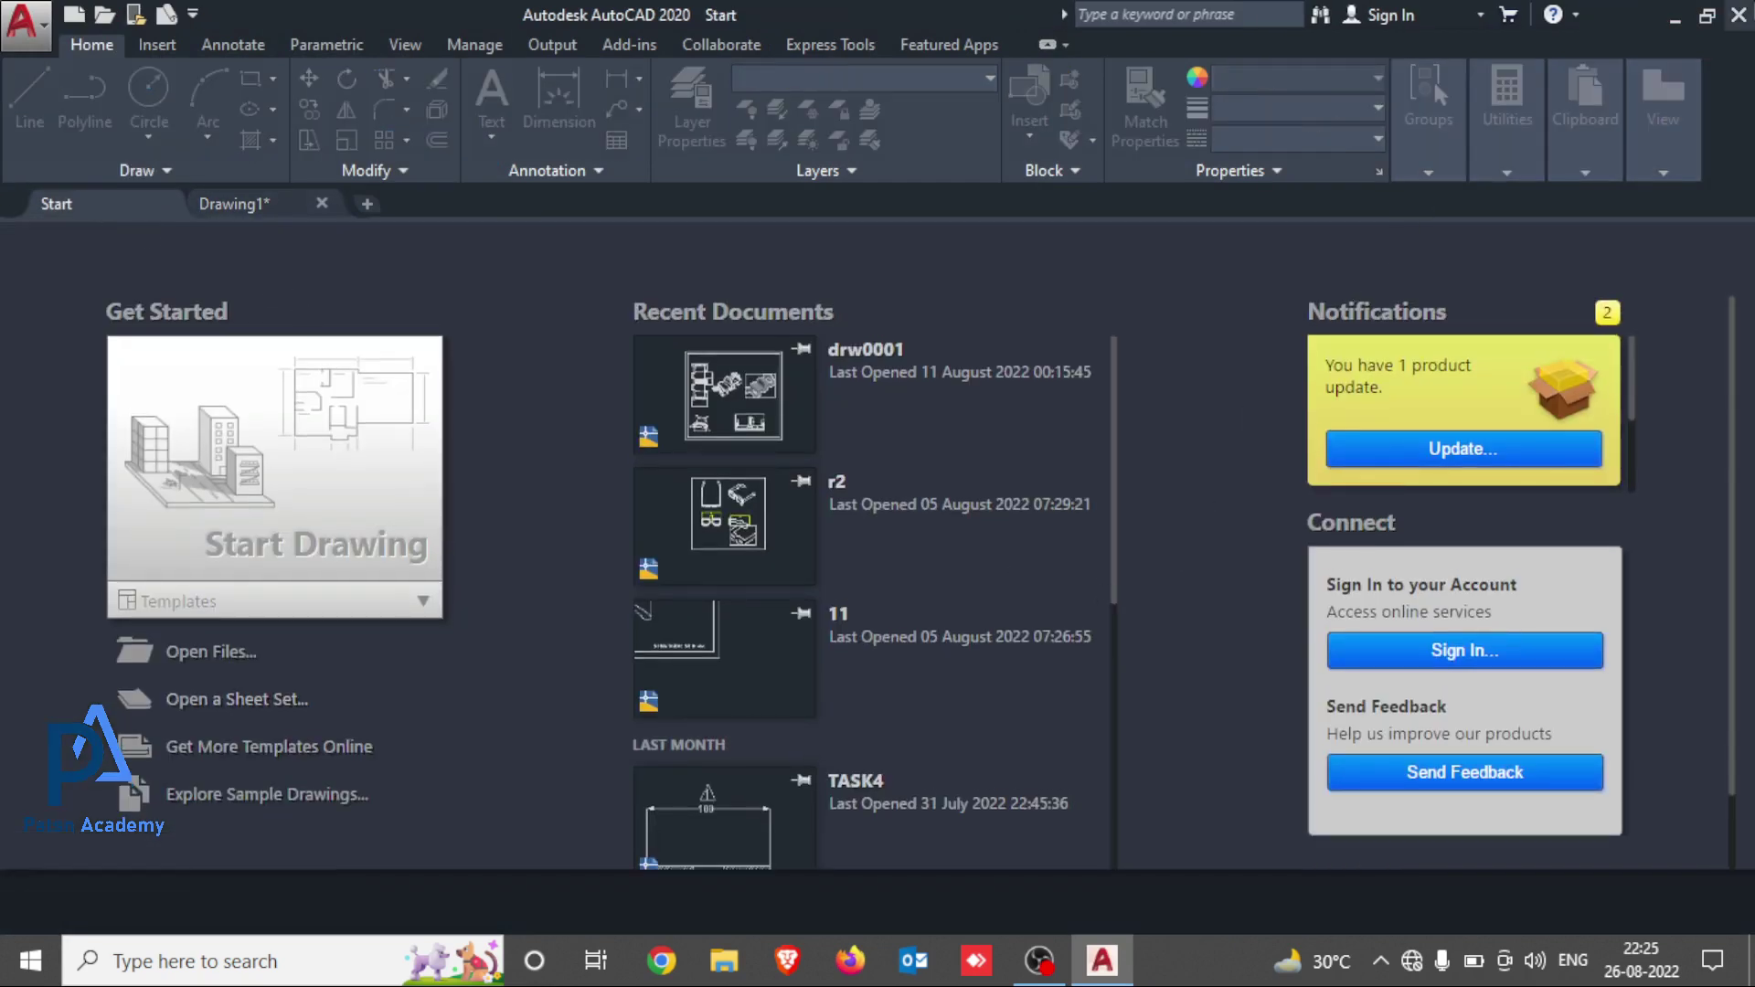
click(1739, 15)
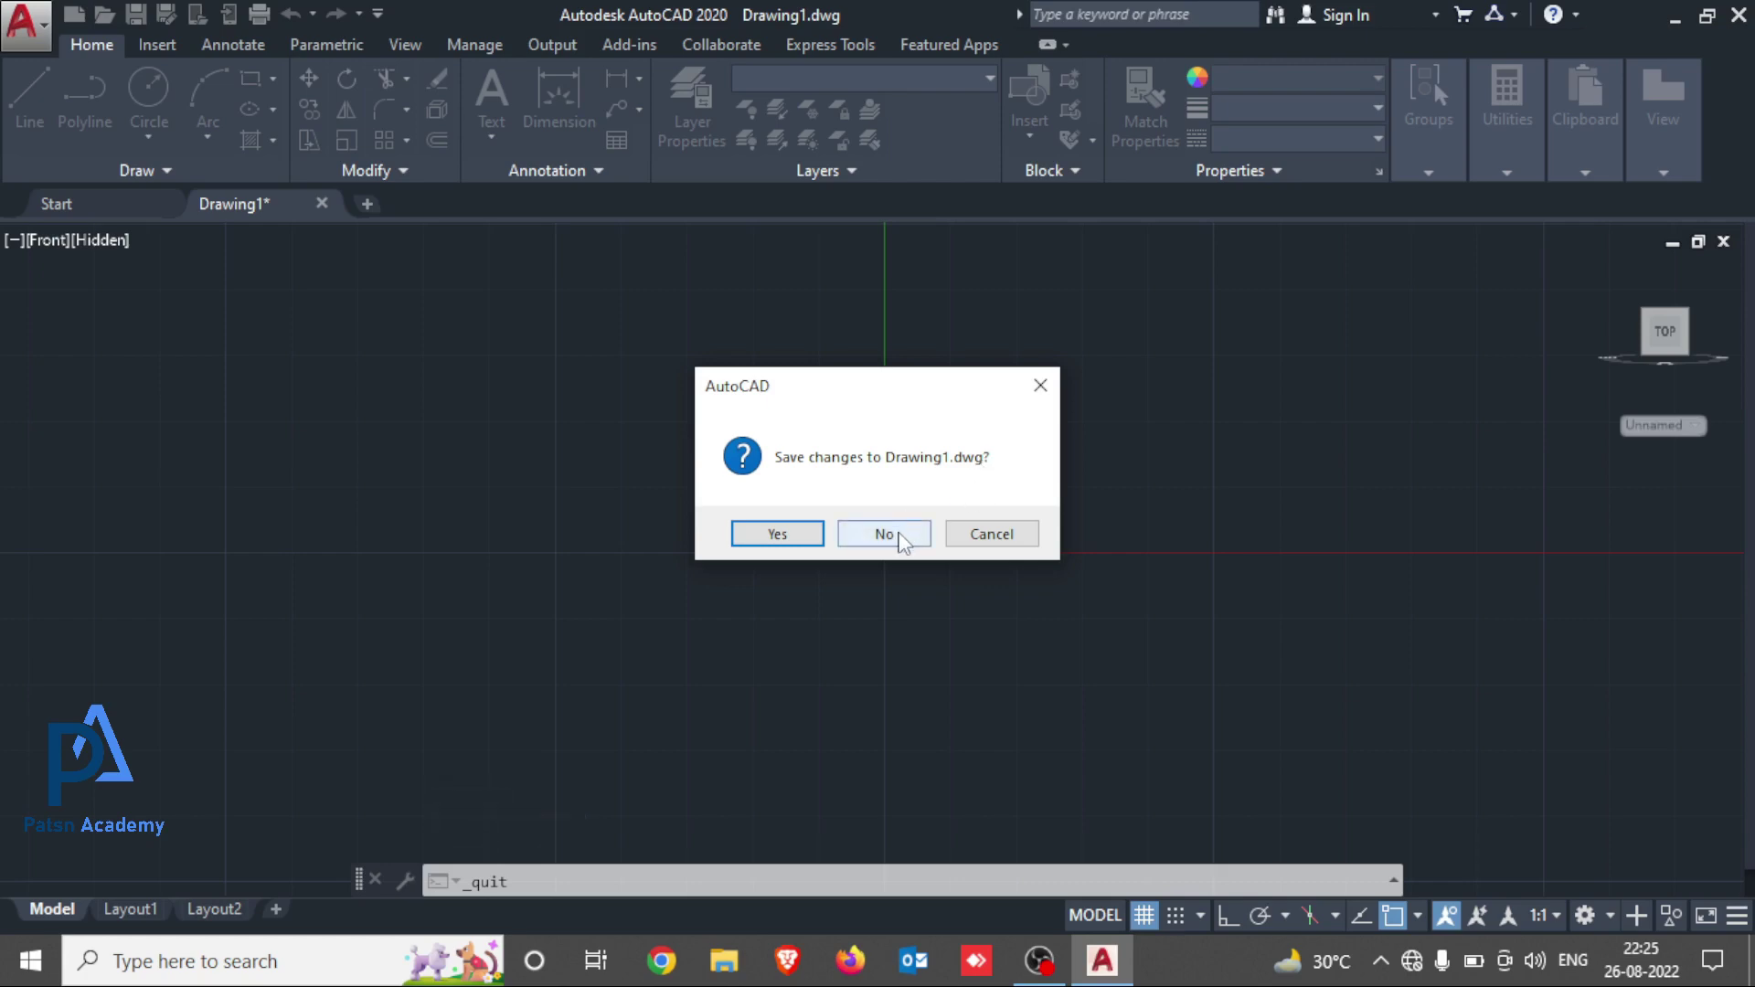
click(901, 535)
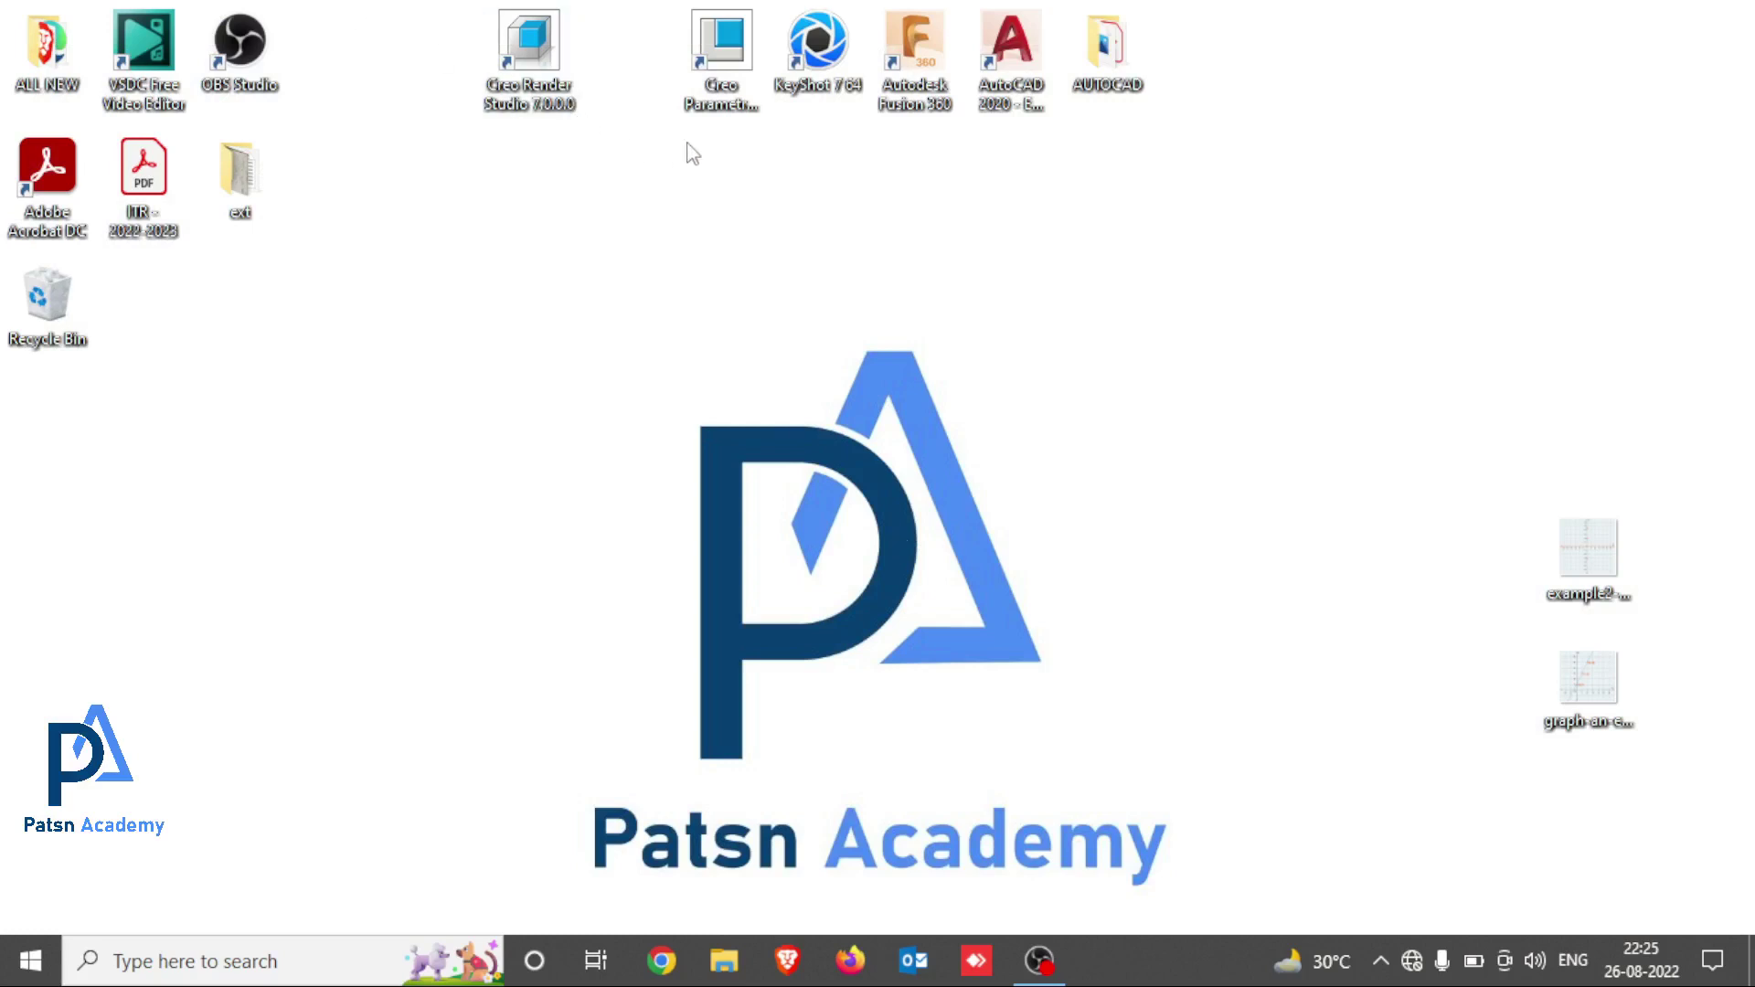
Select the Creo Parametric and Fusion 360 shortcuts, then restore OBS Studio from the taskbar
click(732, 117)
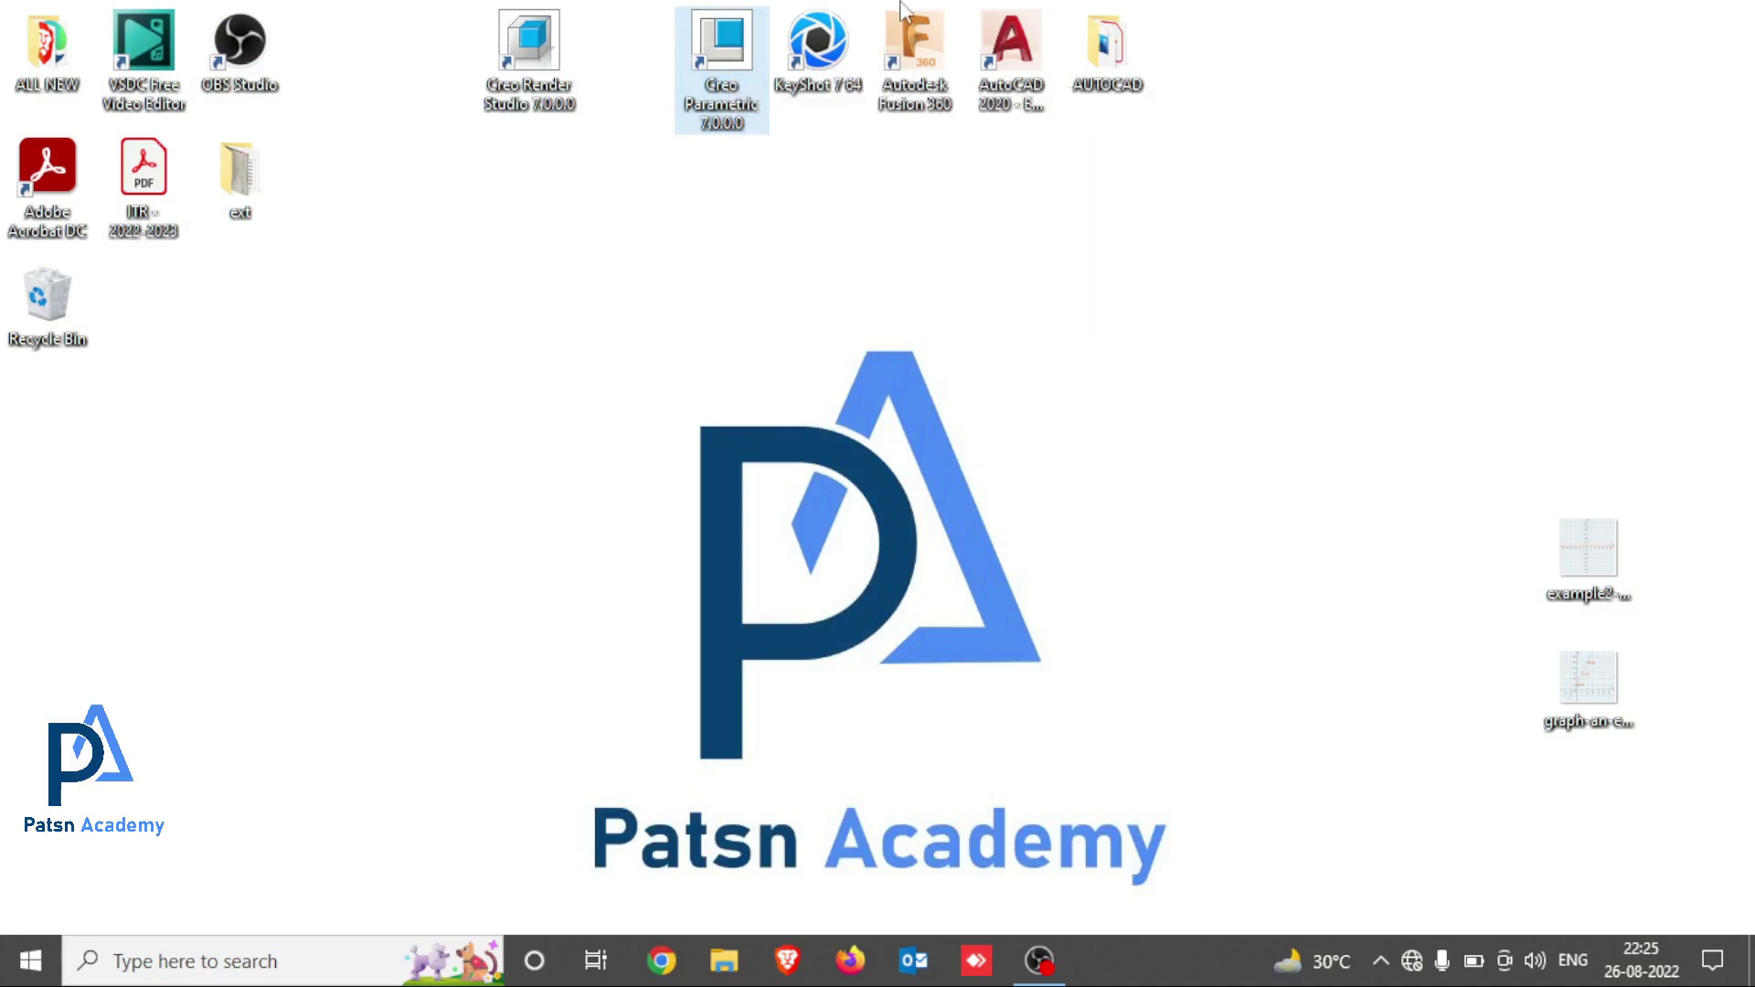
click(937, 66)
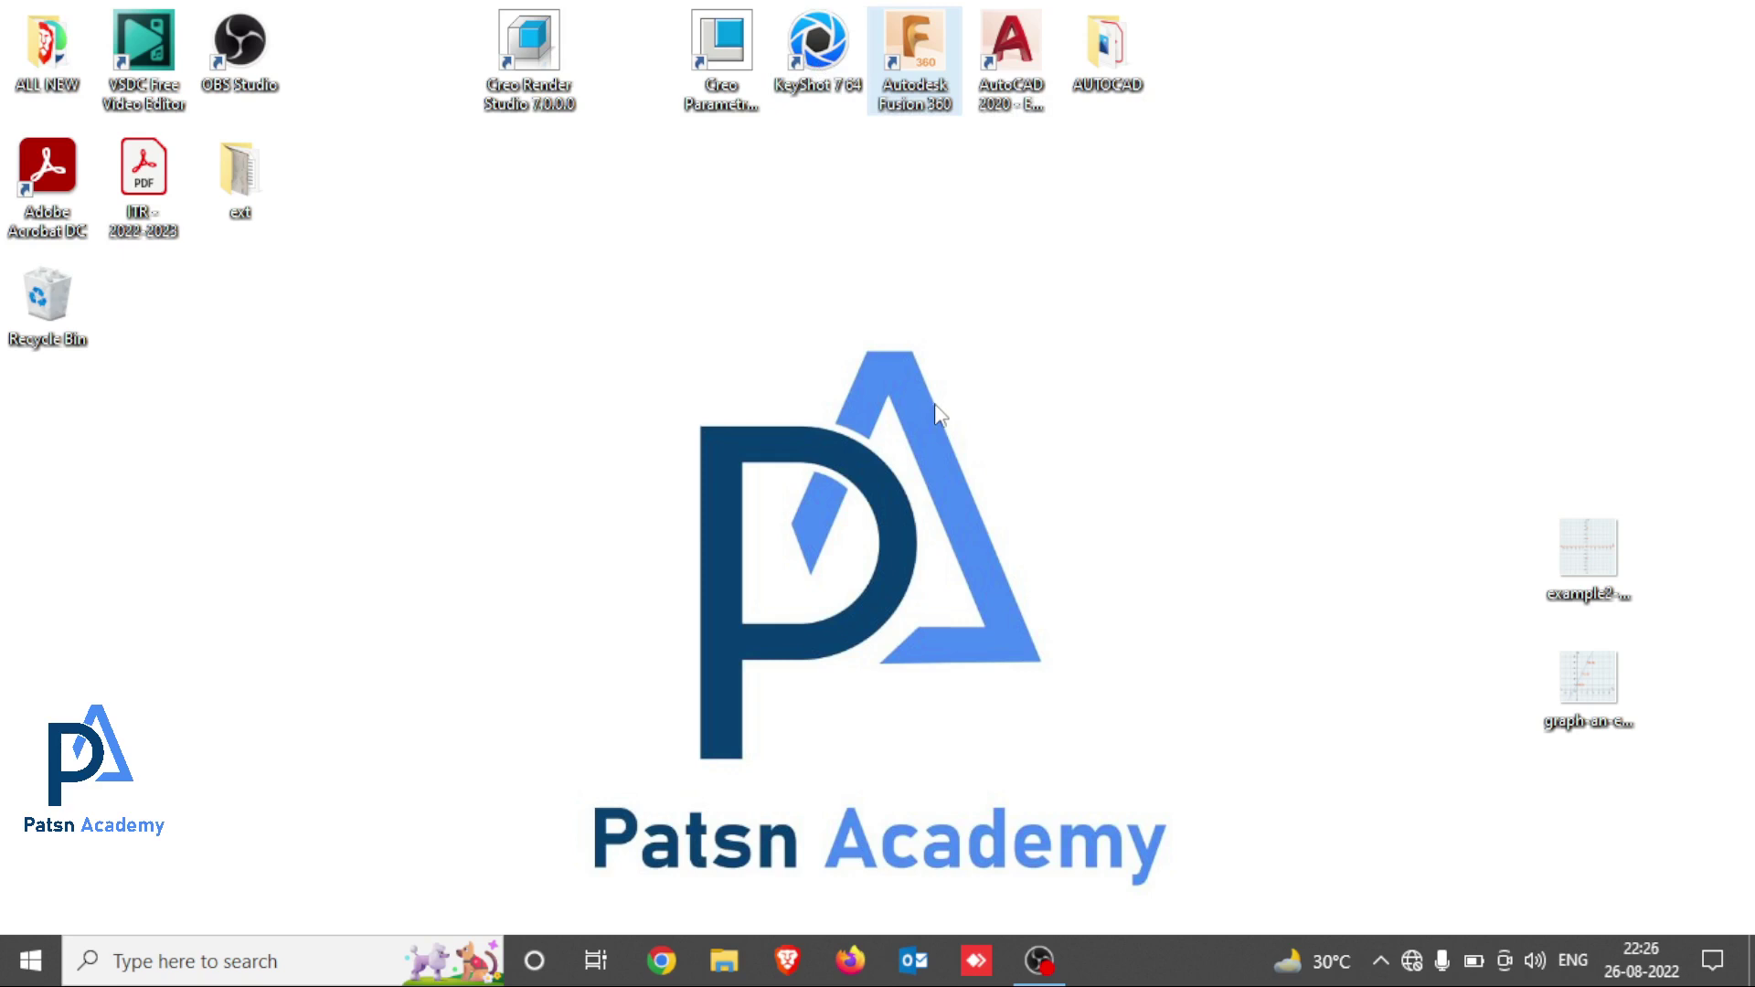
click(1063, 972)
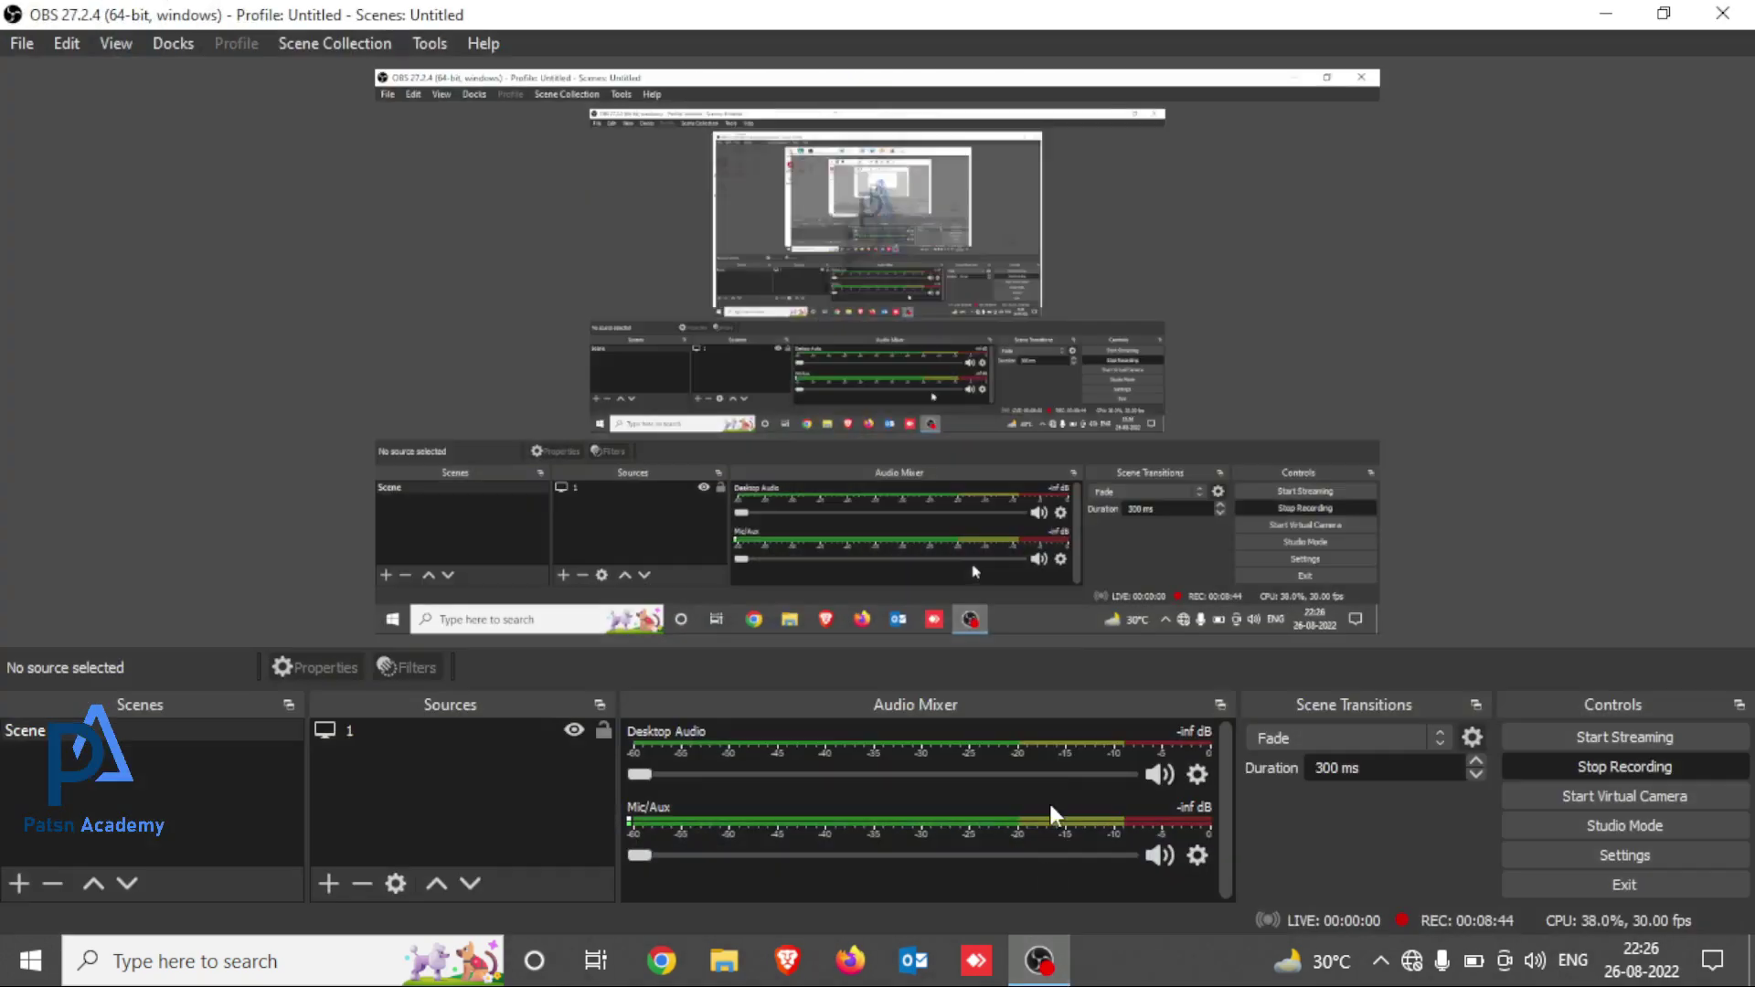